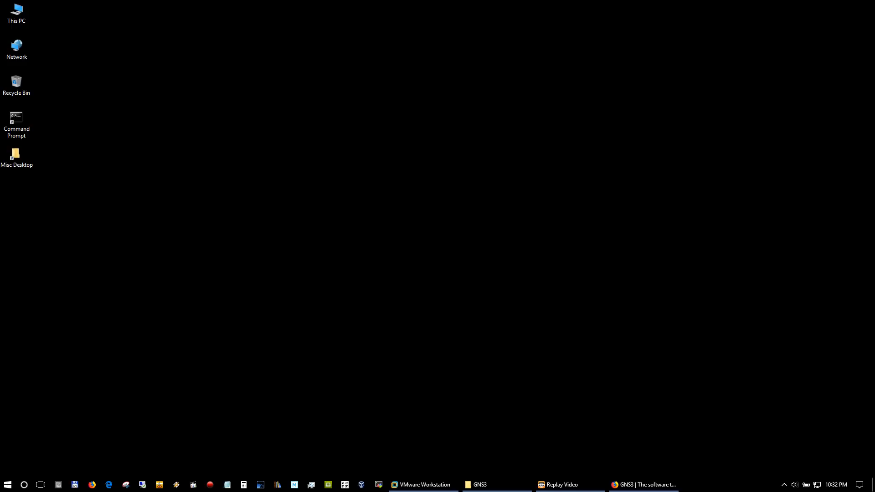
# Open the Images folder inside C:\GNS3 and review its IOS, IOU and QEMU subfolders and the iourc file.
pyautogui.click(496, 485)
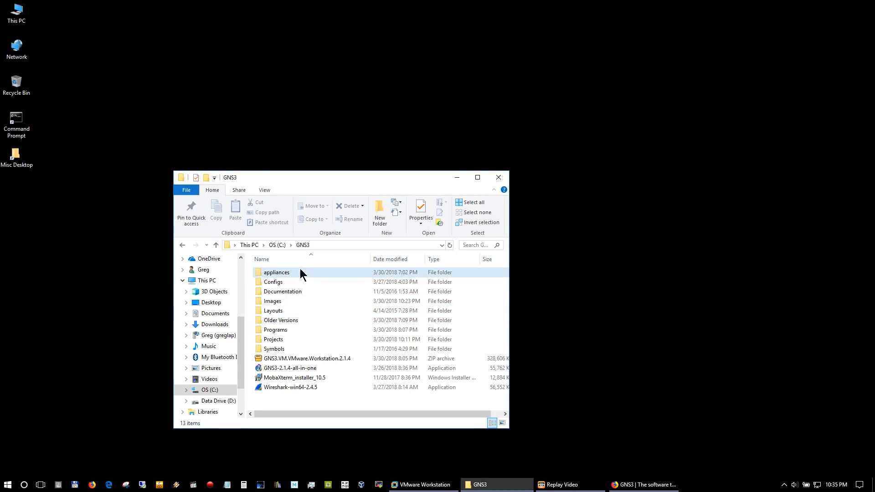
pyautogui.doubleClick(291, 300)
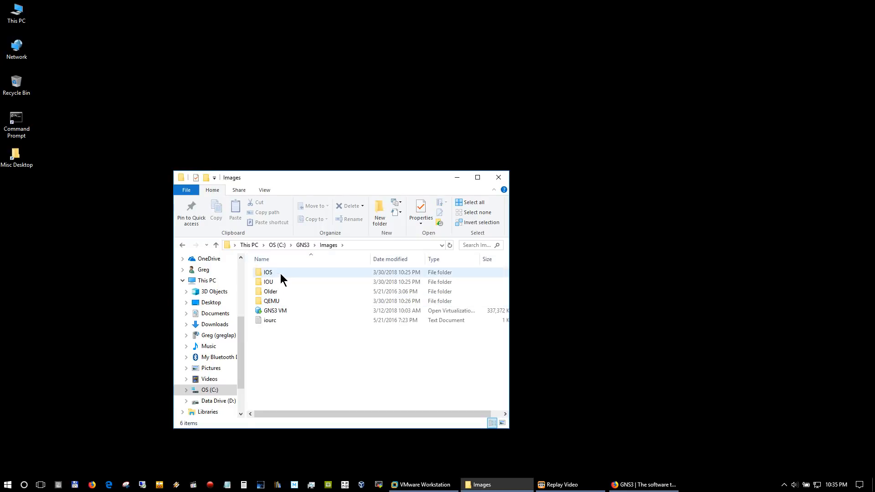
pyautogui.moveTo(280, 274)
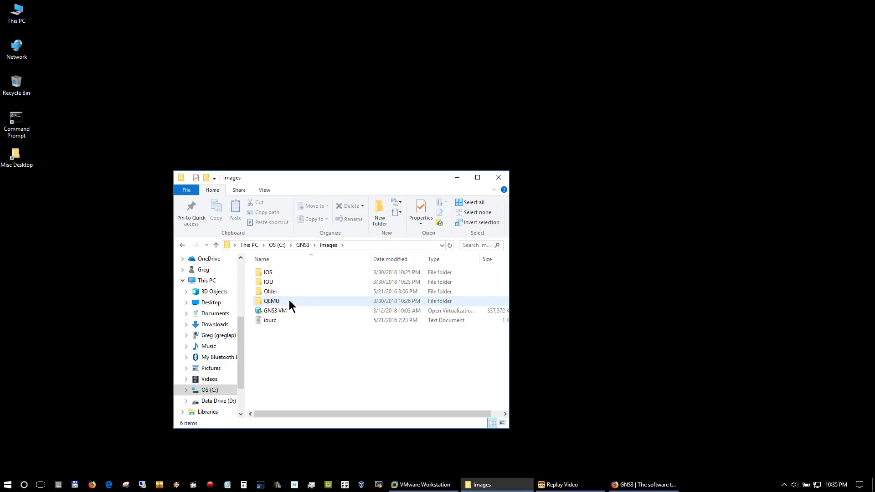
pyautogui.moveTo(286, 299)
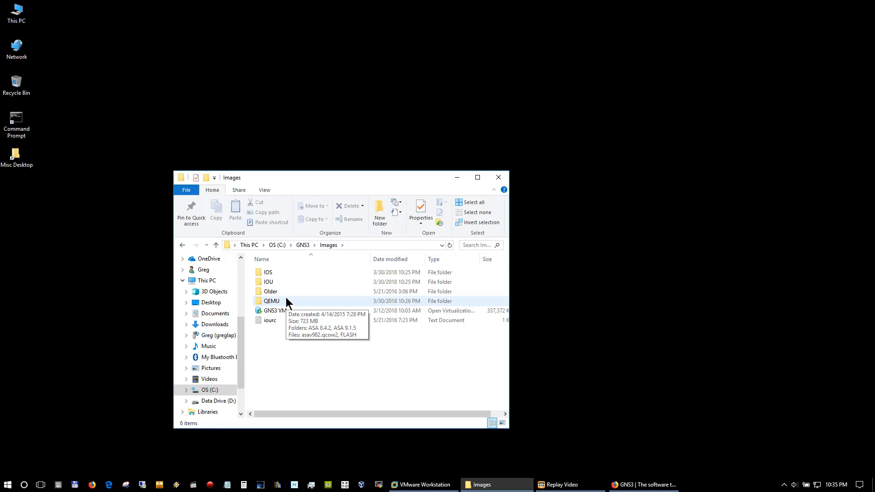
pyautogui.moveTo(316, 306)
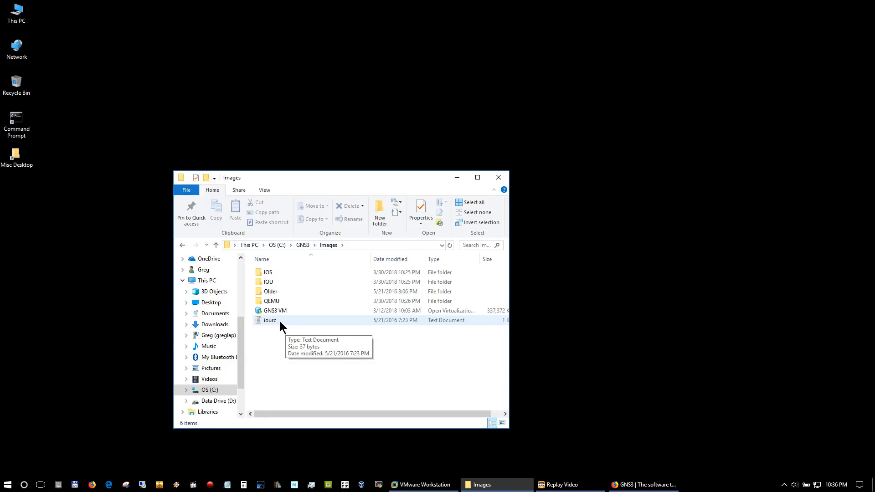
# Open the IOS image folder and examine the router images, selecting c7200-adventerprisek9-mz.150-1.M.image.
pyautogui.doubleClick(283, 272)
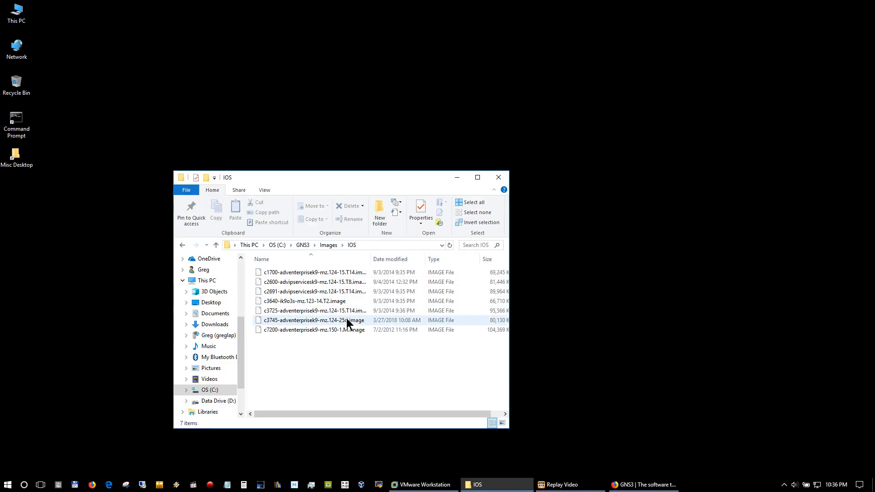
pyautogui.moveTo(347, 320)
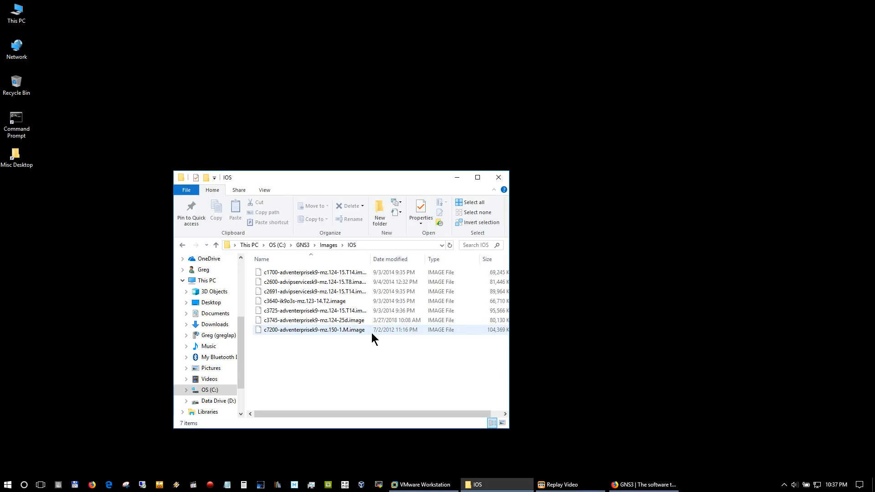
pyautogui.click(316, 332)
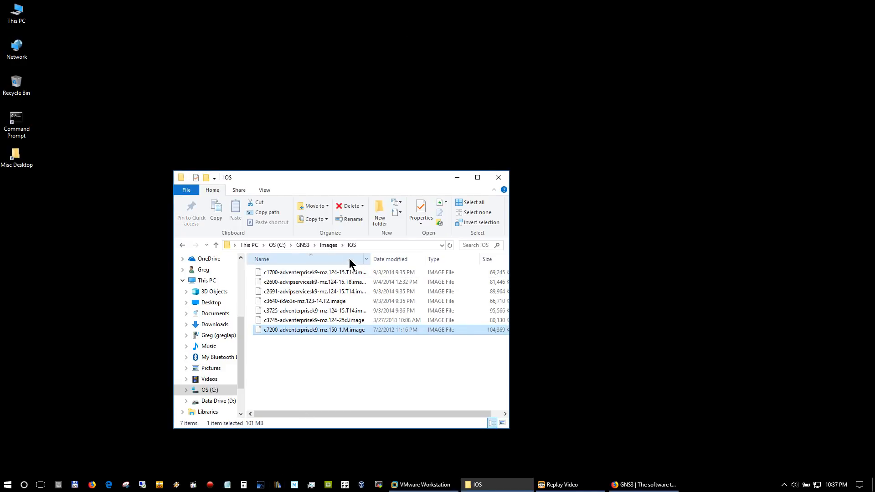
# Inspect the image files in the IOU and QEMU folders under Images, and return to the GNS3 folder.
pyautogui.click(328, 245)
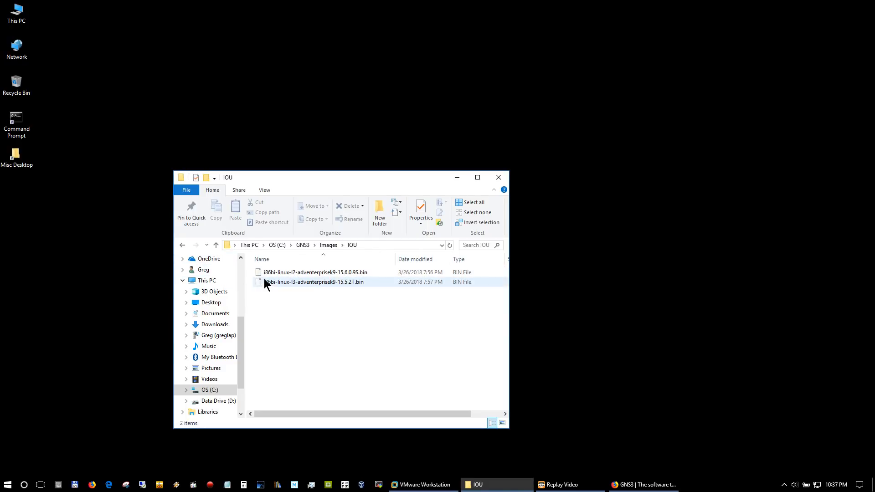
pyautogui.click(327, 245)
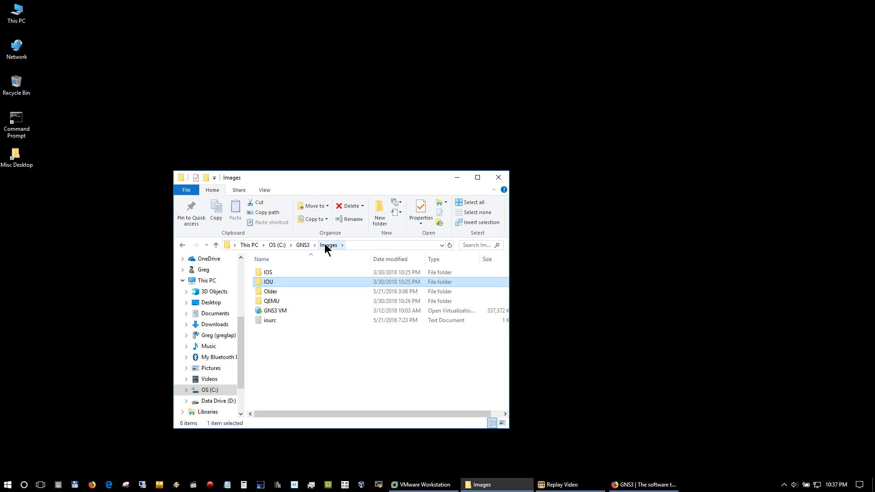
pyautogui.doubleClick(278, 300)
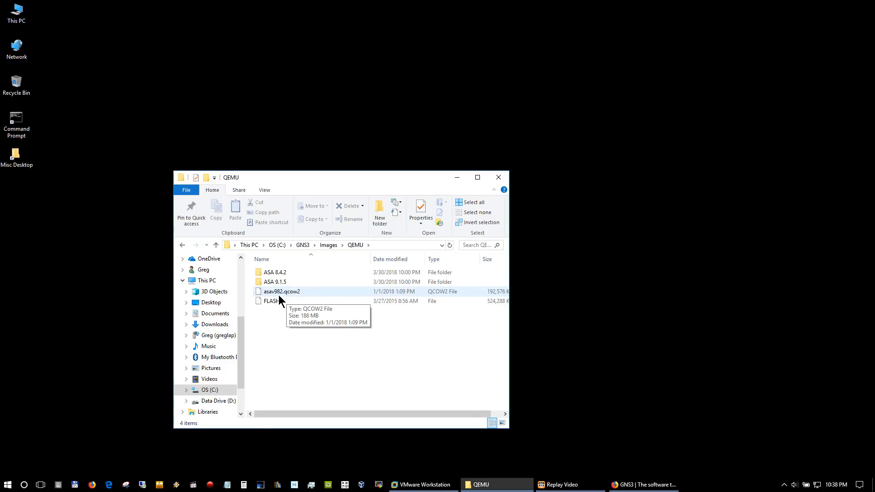
pyautogui.click(302, 244)
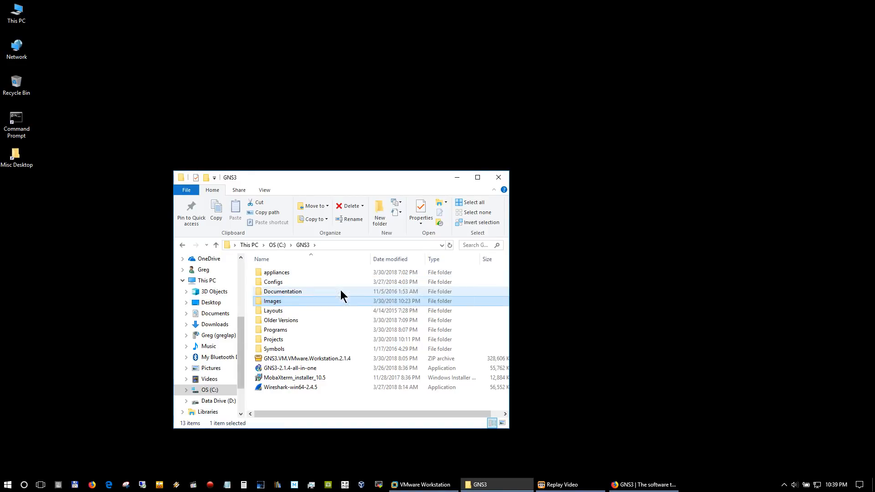
# Point out the Projects folder, check the GNS3 VM file in Images, and go back to the GNS3 folder.
pyautogui.click(283, 340)
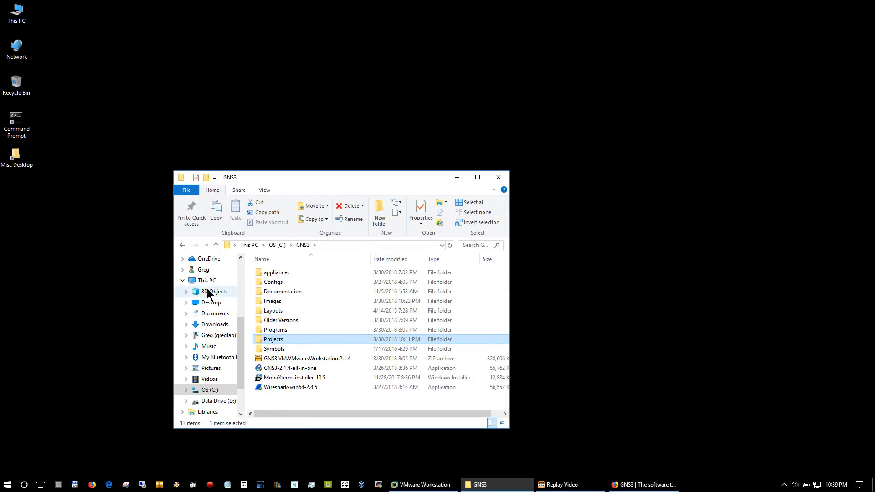
pyautogui.doubleClick(293, 299)
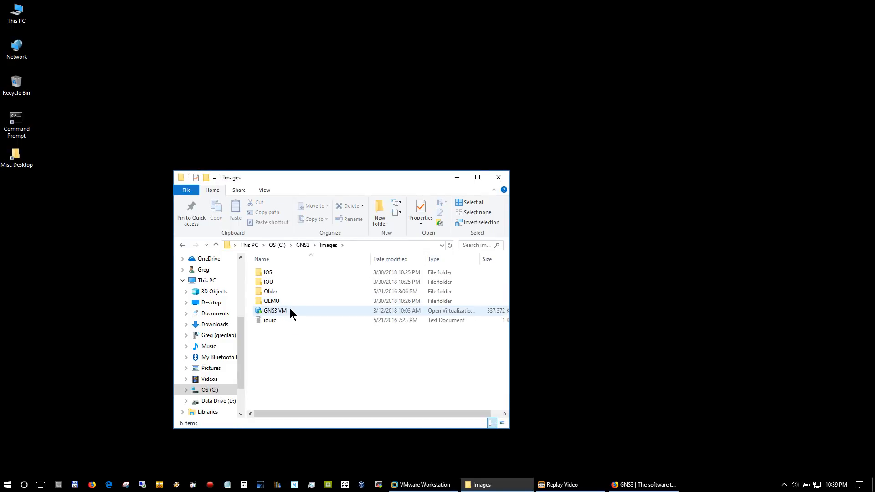
pyautogui.click(304, 246)
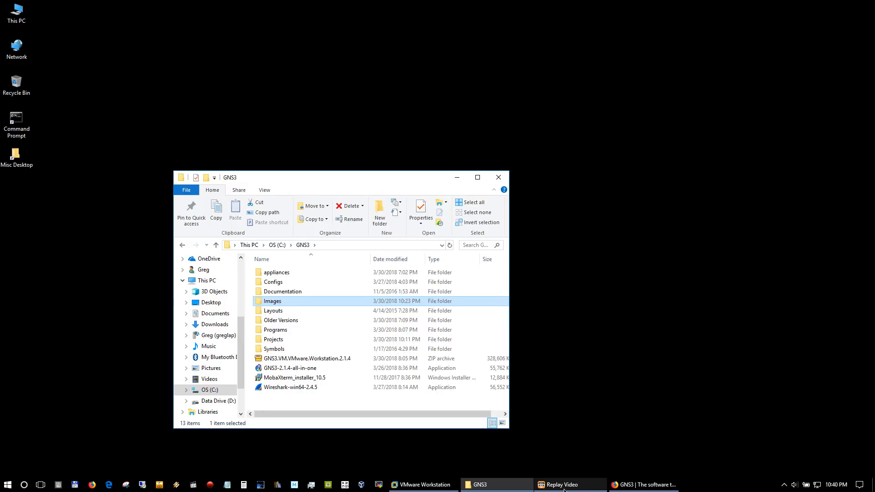
# In Firefox, view the GNS3 free download sign-up form, dismiss it, and bring up the GNS3 folder in File Explorer.
pyautogui.click(643, 485)
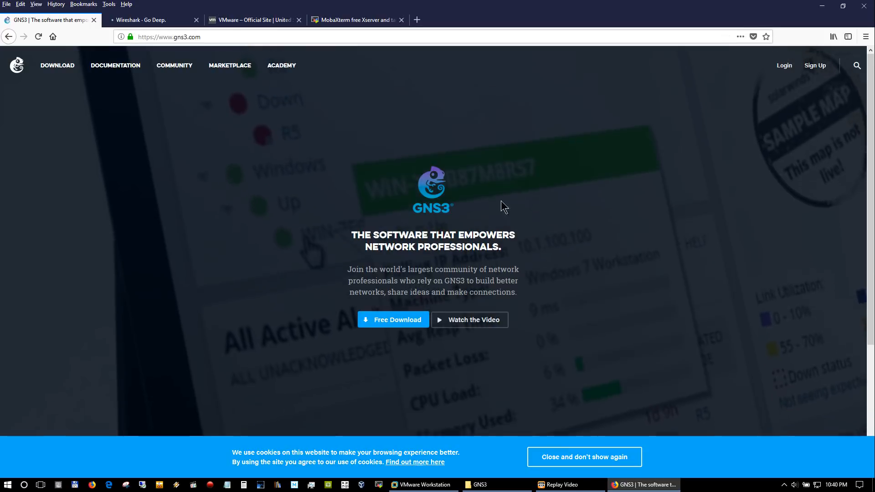
pyautogui.click(404, 321)
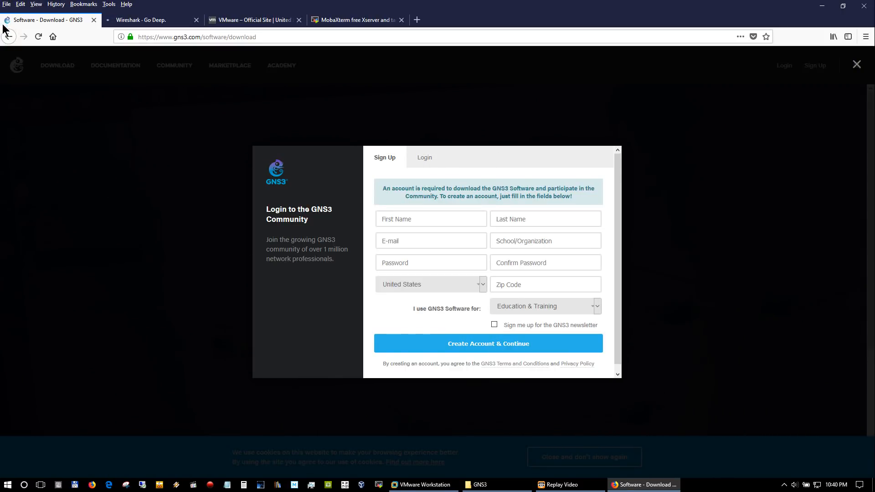
pyautogui.click(7, 37)
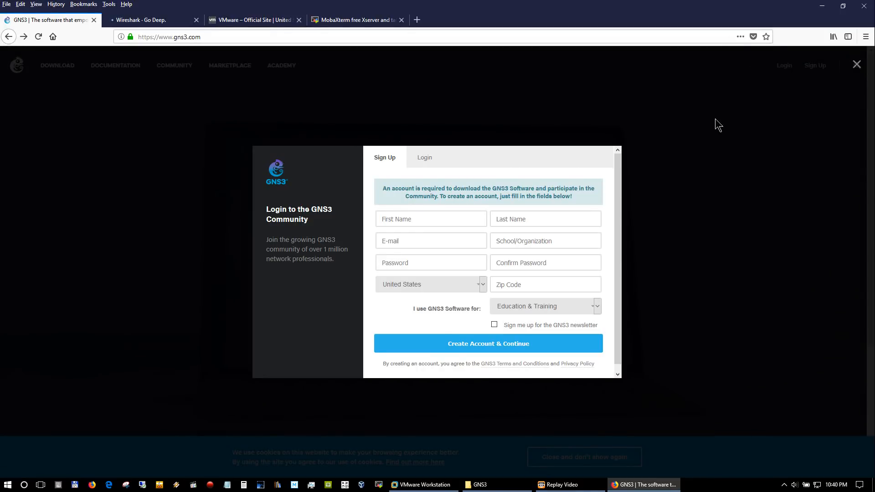
pyautogui.click(631, 177)
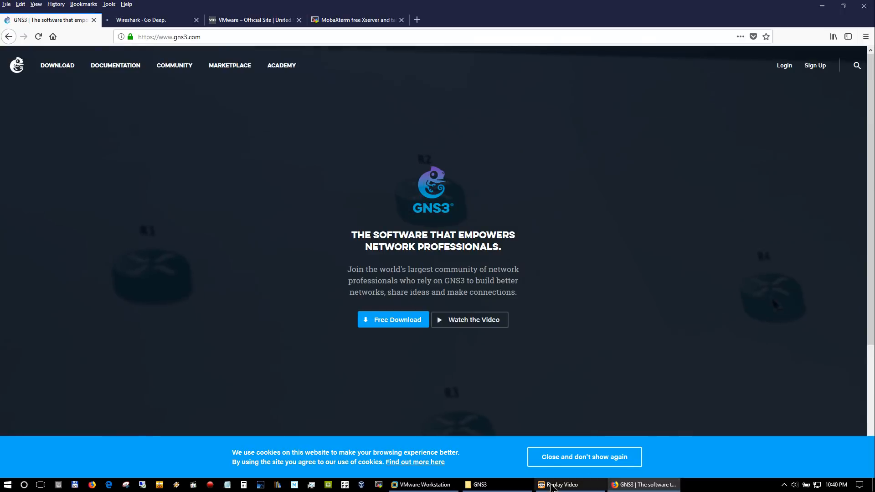
pyautogui.click(480, 484)
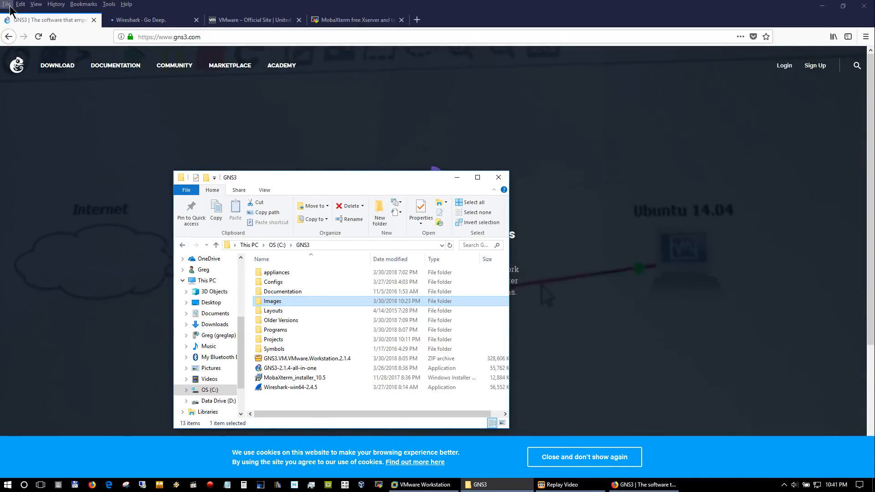
# In Firefox, show the Wireshark site's download section with the Windows installers for stable release 2.4.5.
pyautogui.click(145, 20)
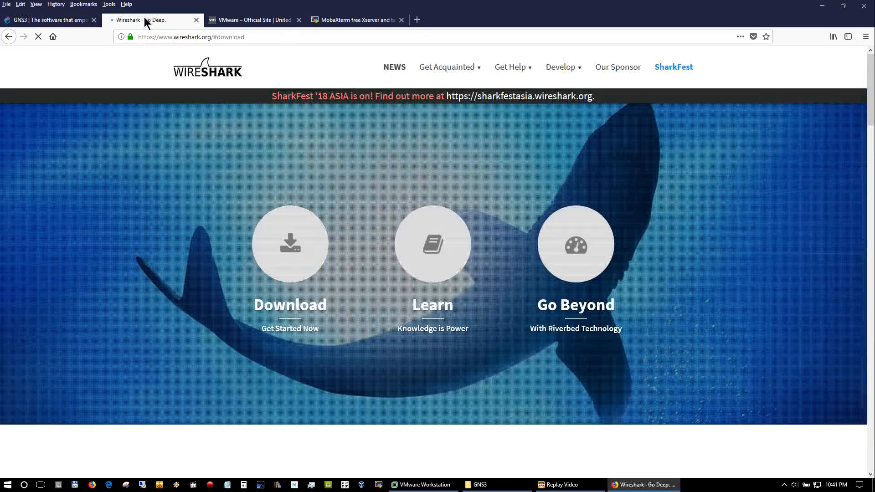
pyautogui.click(307, 249)
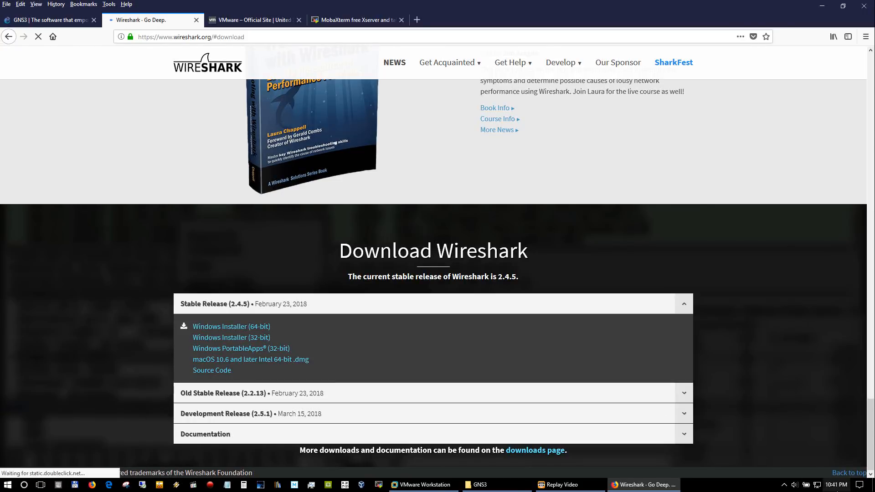
pyautogui.click(872, 488)
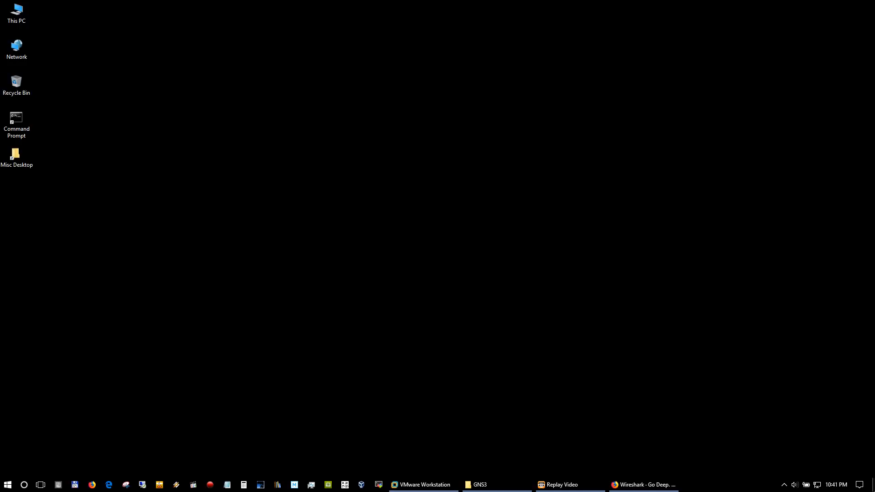
pyautogui.press('super+d')
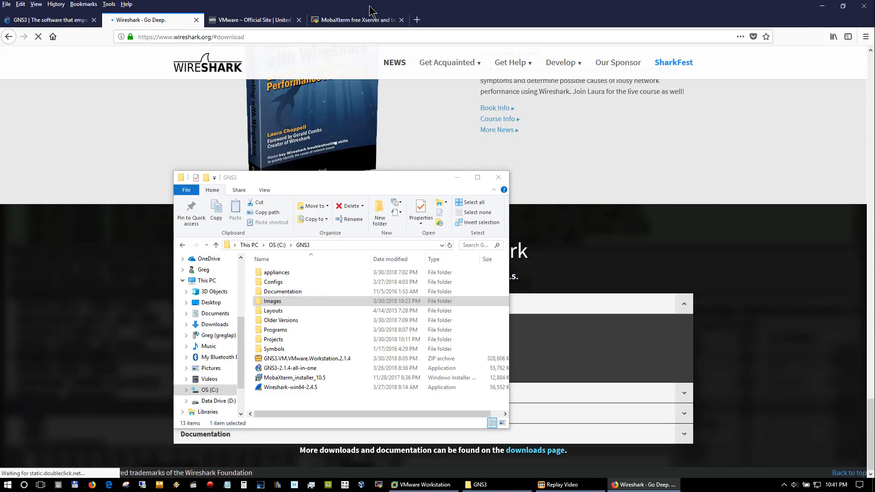
pyautogui.click(335, 143)
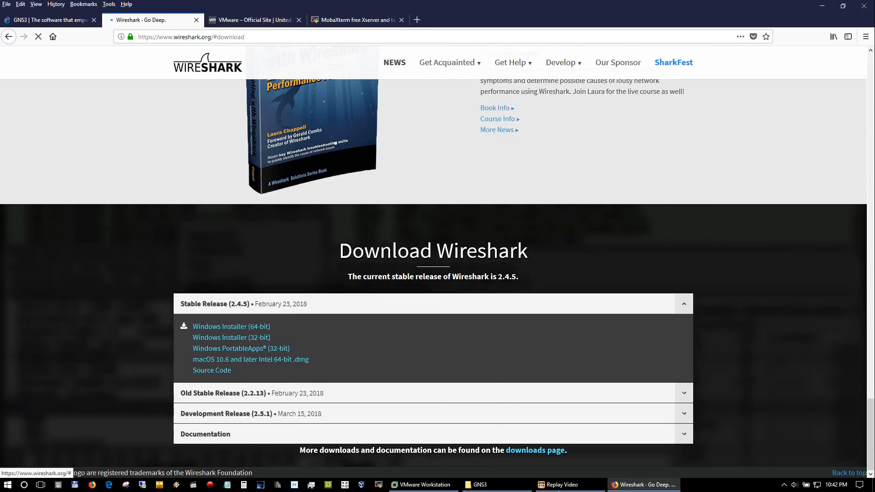
pyautogui.click(270, 338)
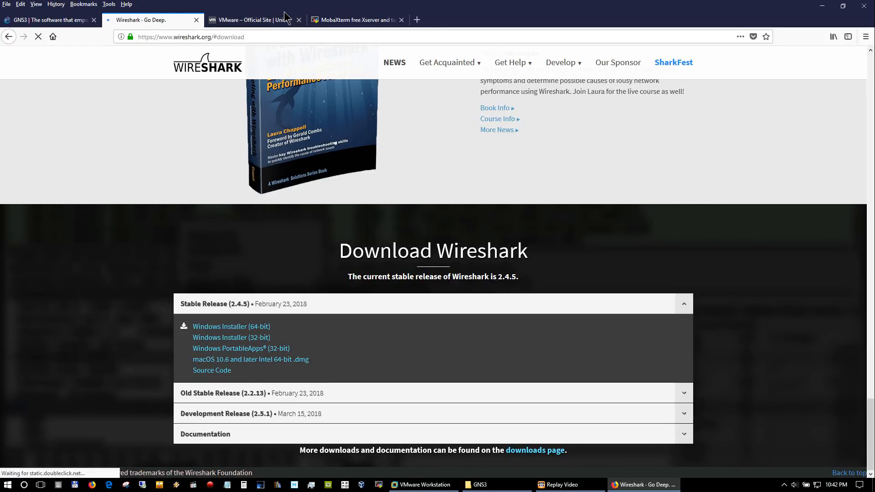
# View the Downloads list on the VMware site and the Home and Professional editions on the MobaXterm download page.
pyautogui.click(250, 18)
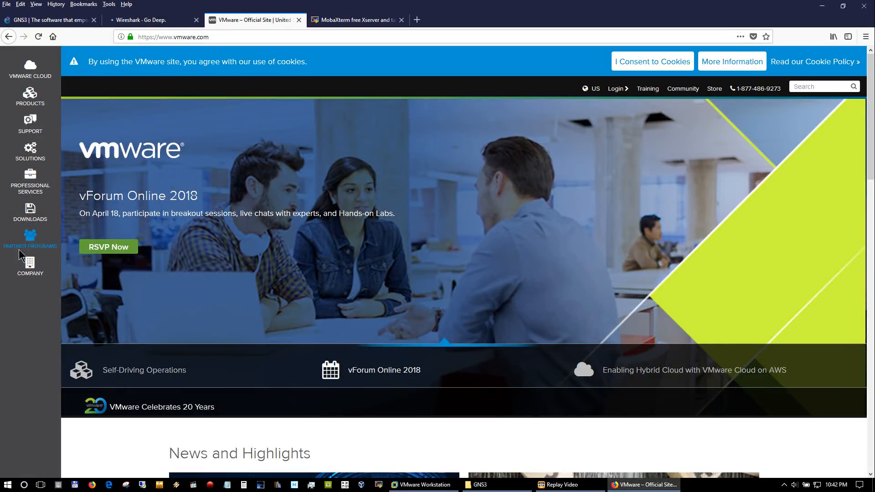
pyautogui.click(31, 211)
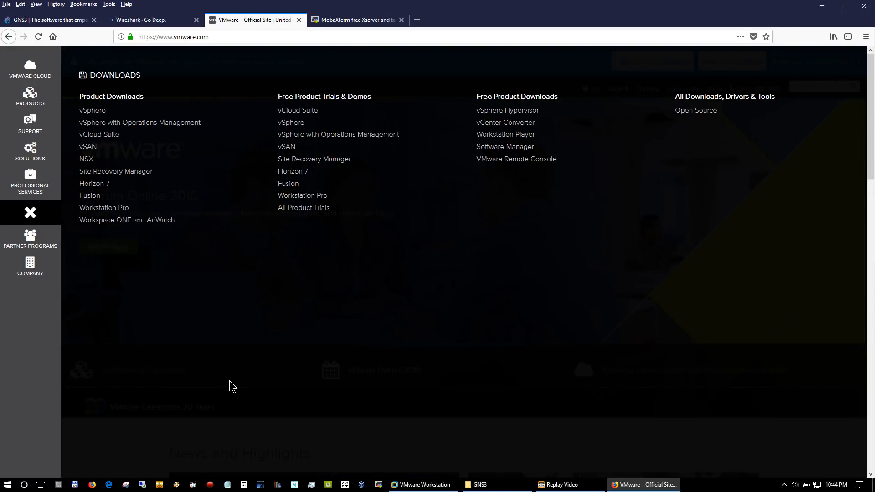
pyautogui.click(372, 24)
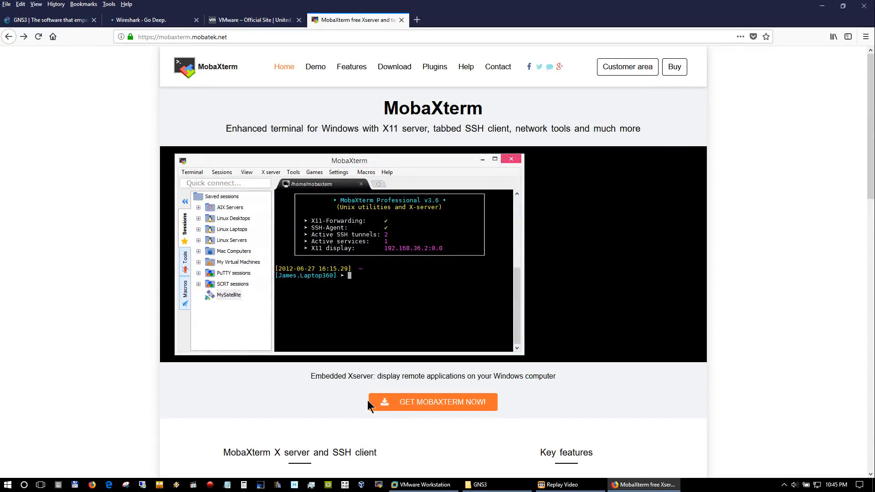
pyautogui.click(420, 406)
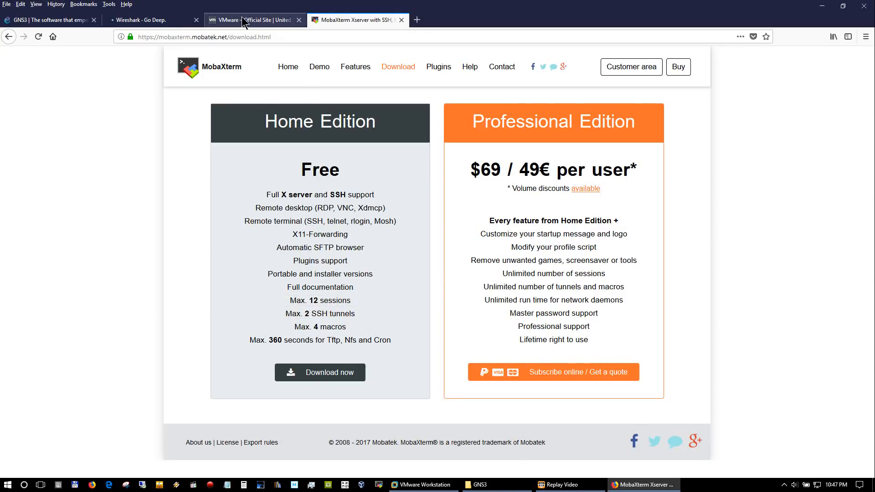
# Switch to VMware Workstation and open the GNS3 VM file from C:\GNS3\Images for import.
pyautogui.click(421, 485)
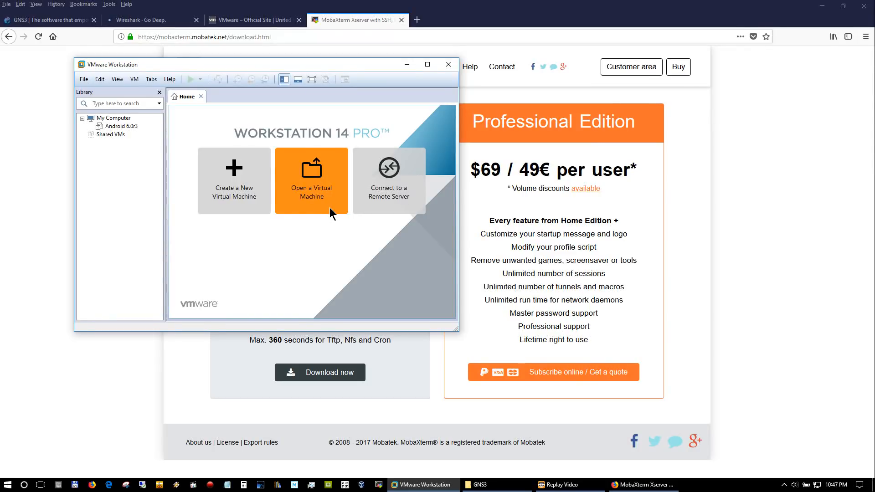
pyautogui.click(303, 177)
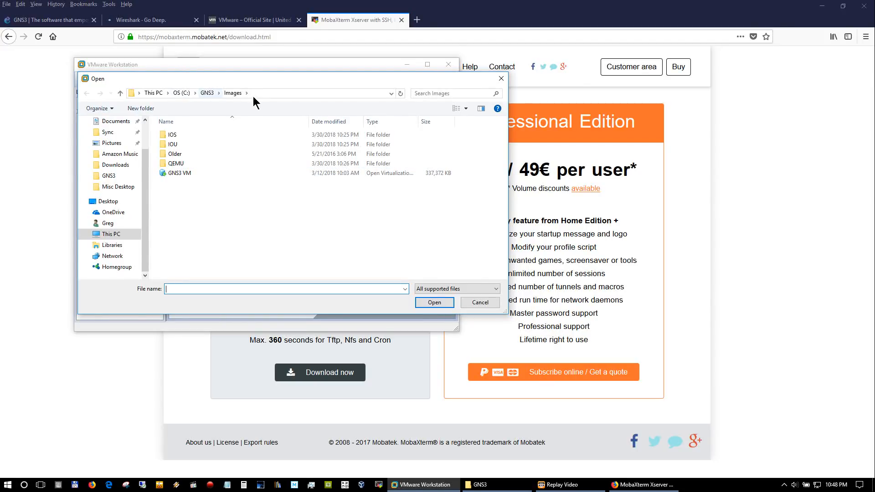
pyautogui.click(178, 176)
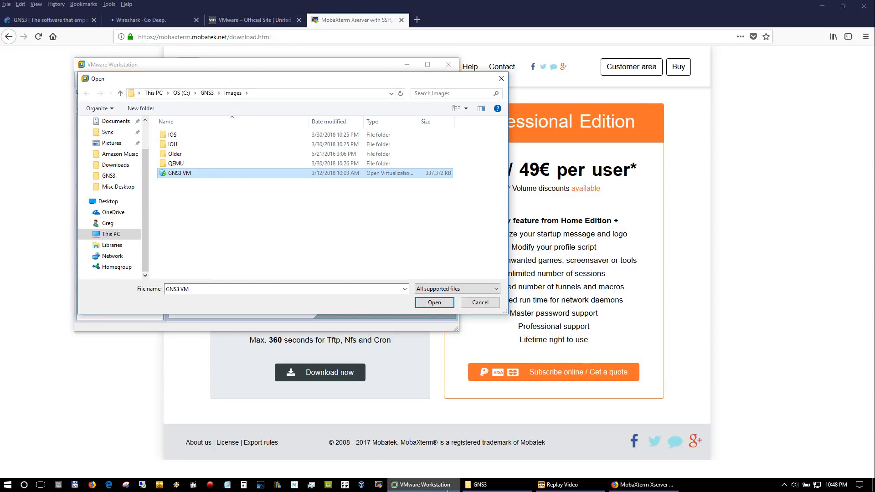
pyautogui.click(521, 488)
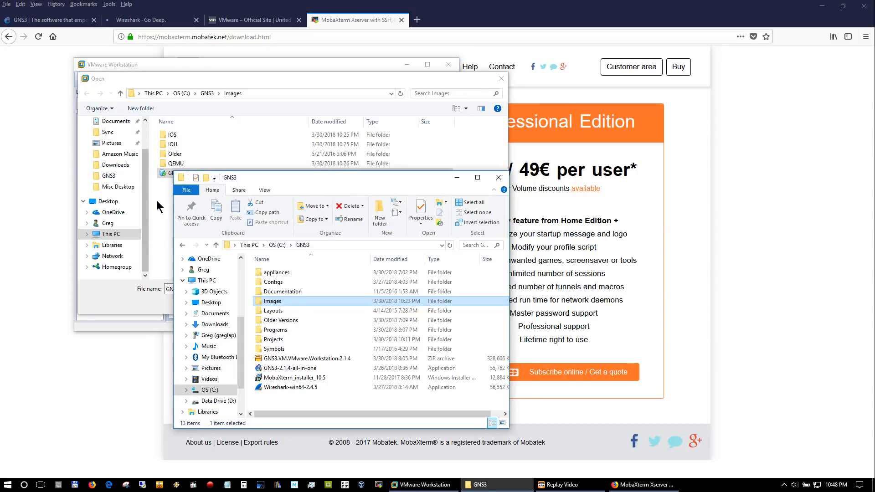
pyautogui.click(169, 173)
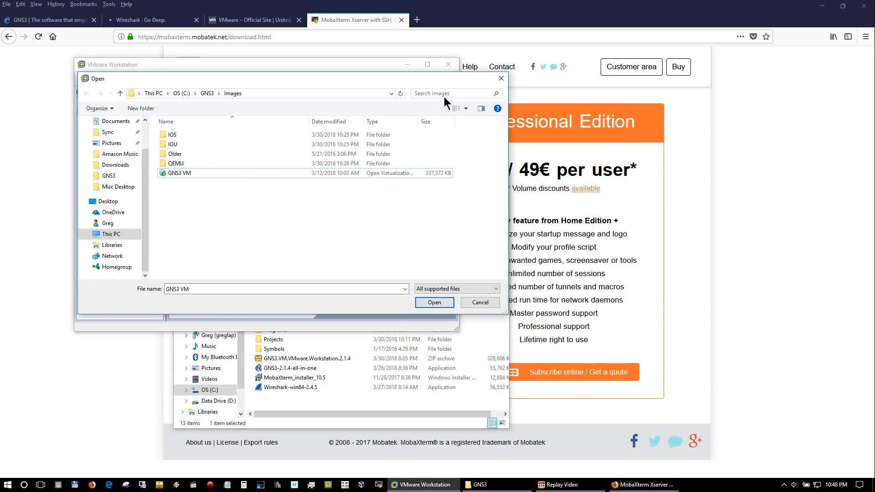
pyautogui.doubleClick(244, 172)
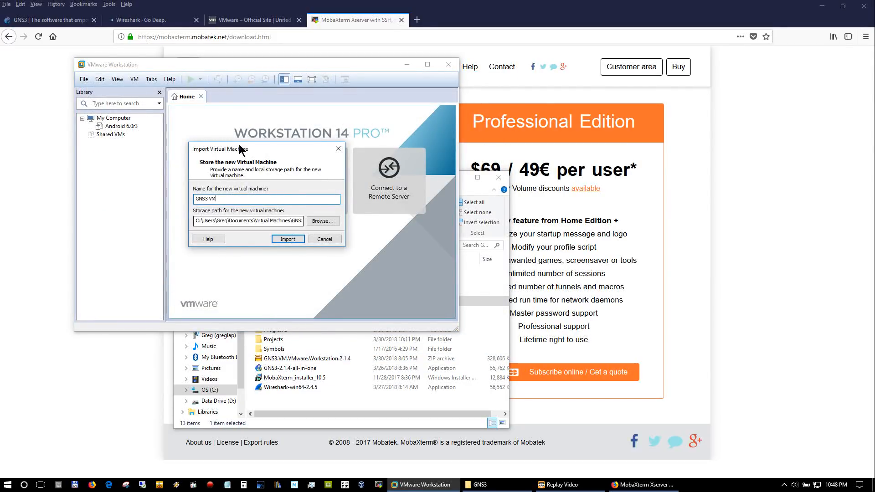
pyautogui.click(217, 200)
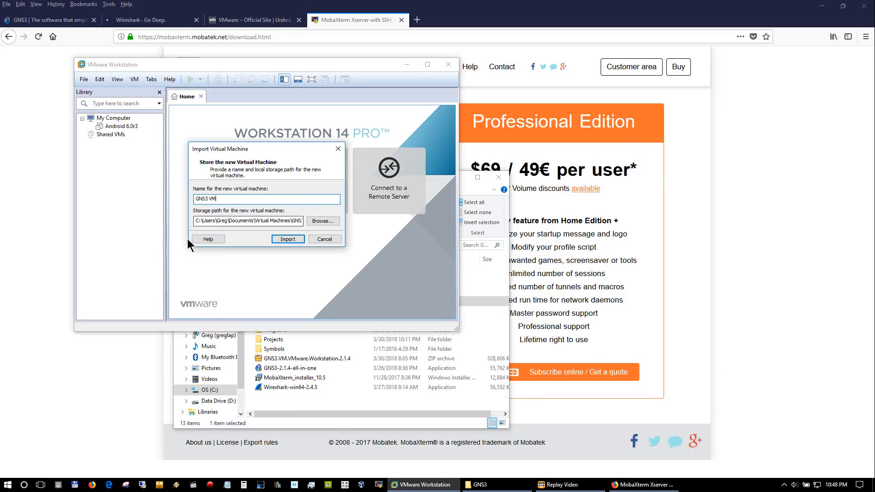
pyautogui.click(322, 220)
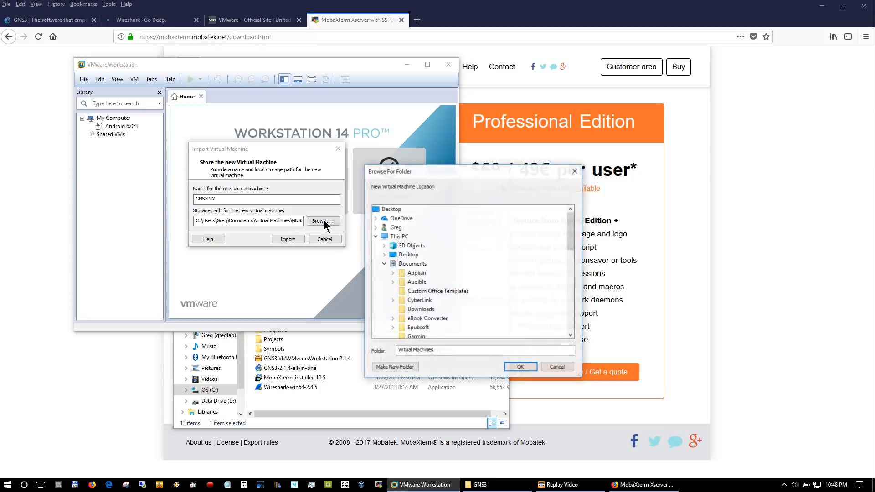
pyautogui.scroll(-8, 475, 333)
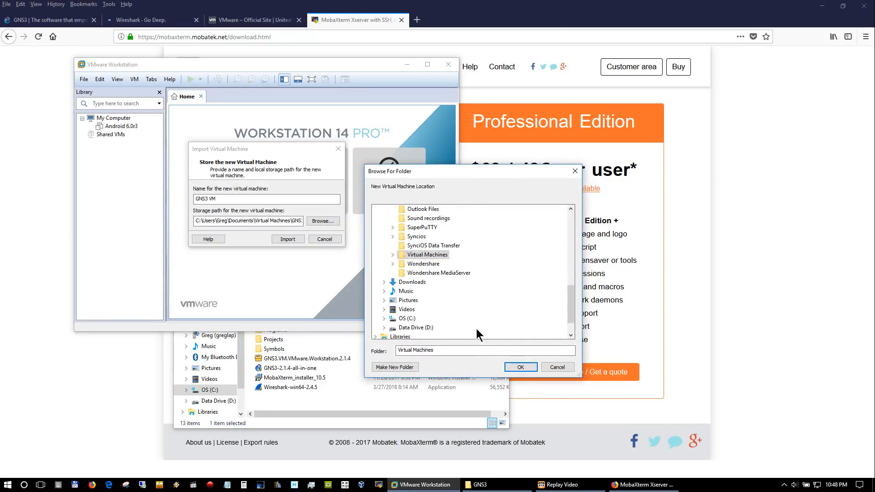
pyautogui.click(392, 254)
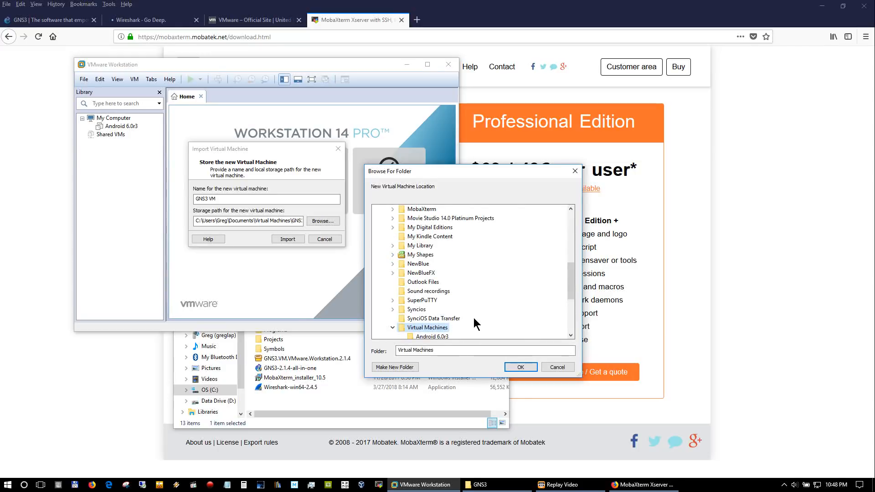
pyautogui.scroll(1, 474, 318)
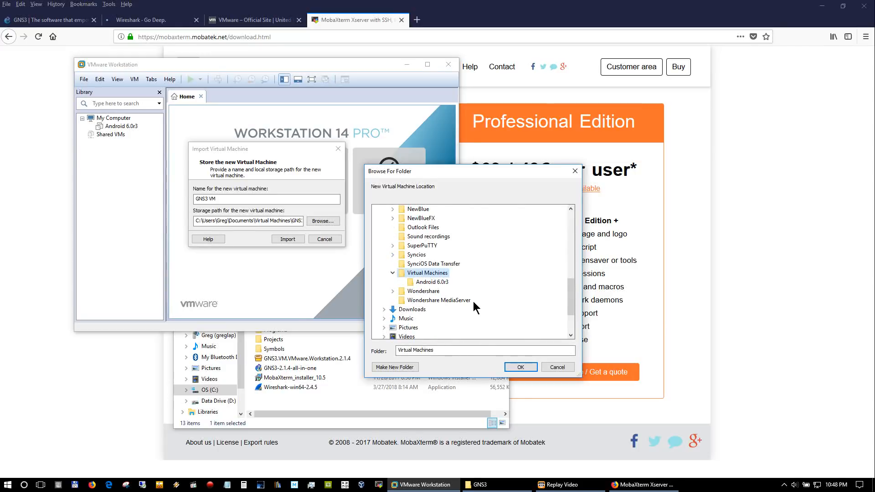
pyautogui.rightClick(434, 282)
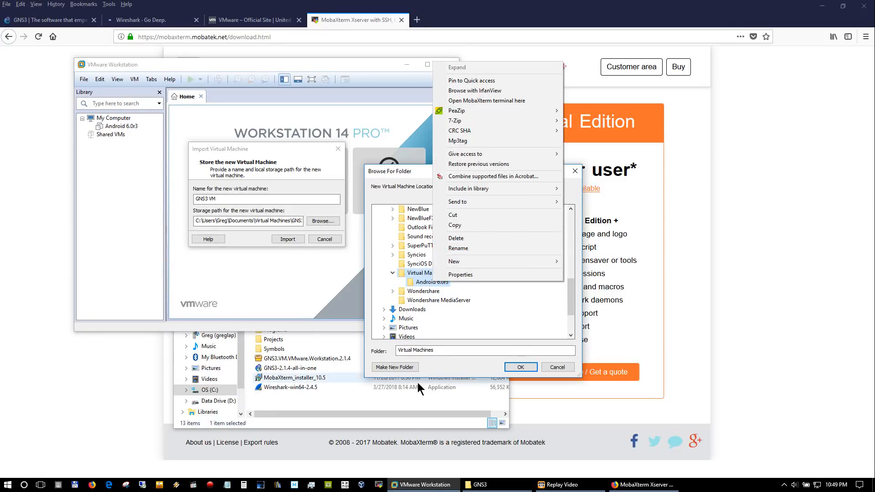
pyautogui.click(523, 329)
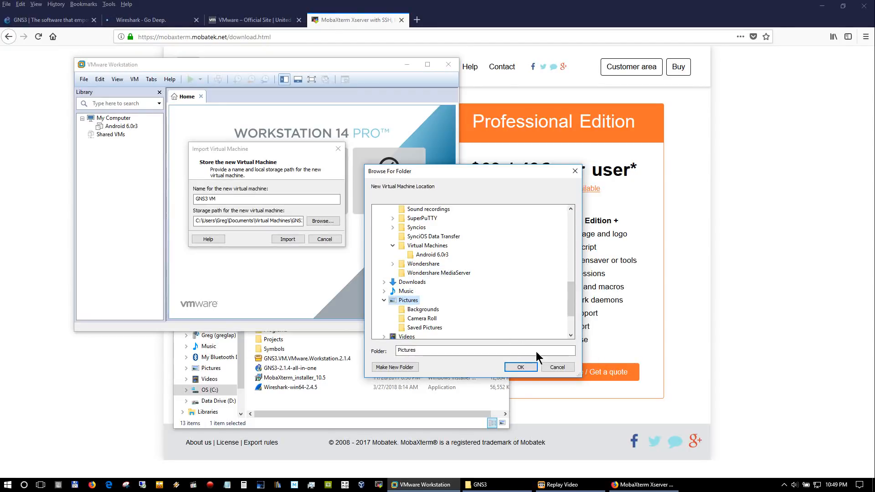
pyautogui.click(553, 367)
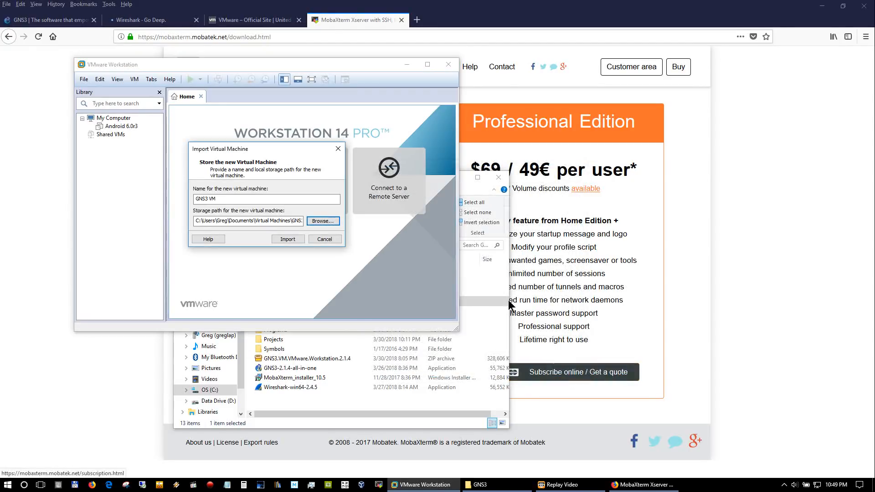
pyautogui.click(324, 240)
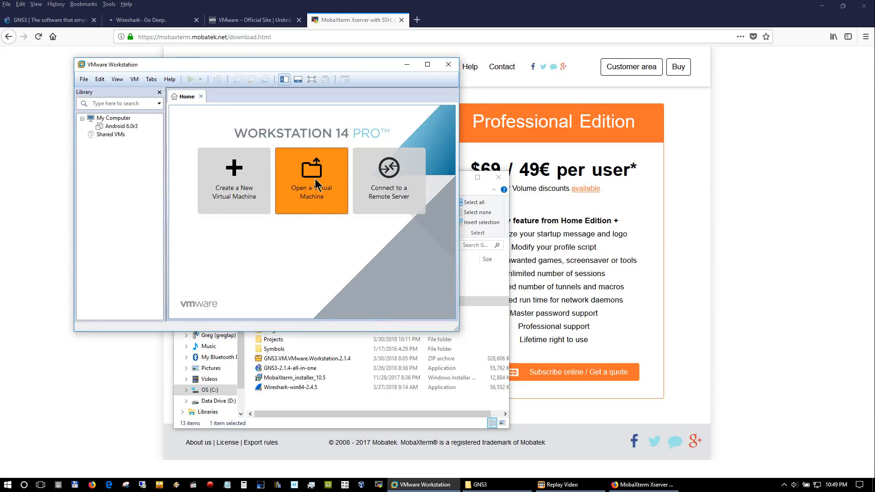
# Import the GNS3 VM file from the GNS3 Images folder, keeping the name GNS3 VM and the default storage path.
pyautogui.click(316, 185)
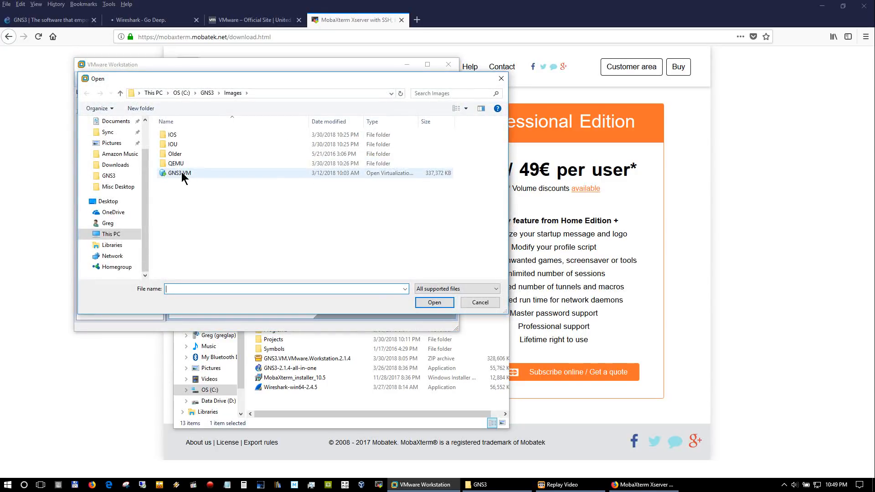
pyautogui.doubleClick(180, 173)
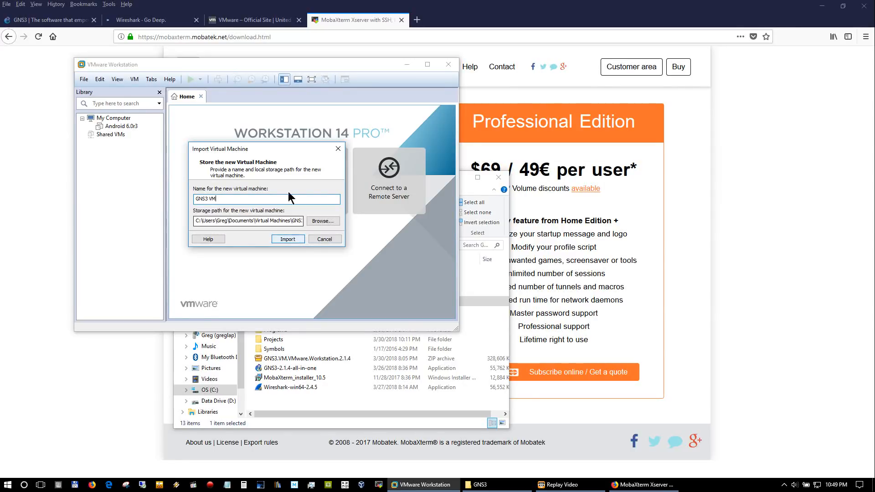
pyautogui.moveTo(286, 147); pyautogui.dragTo(303, 223)
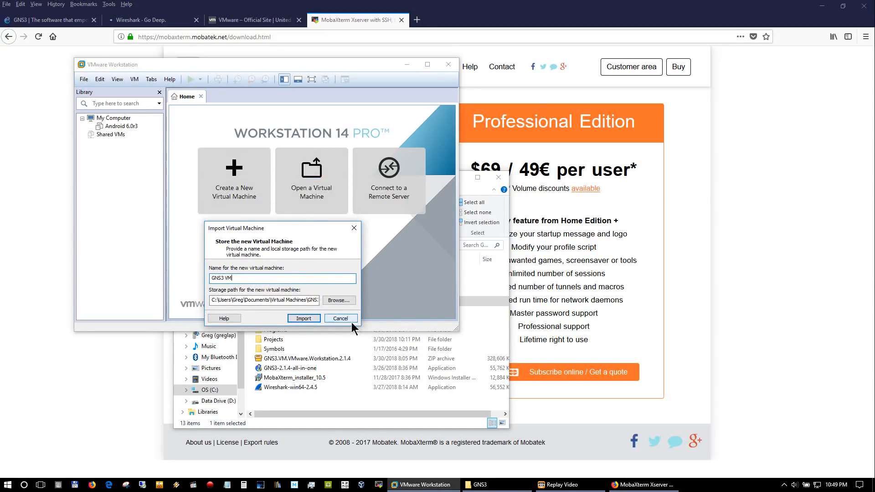
pyautogui.click(308, 319)
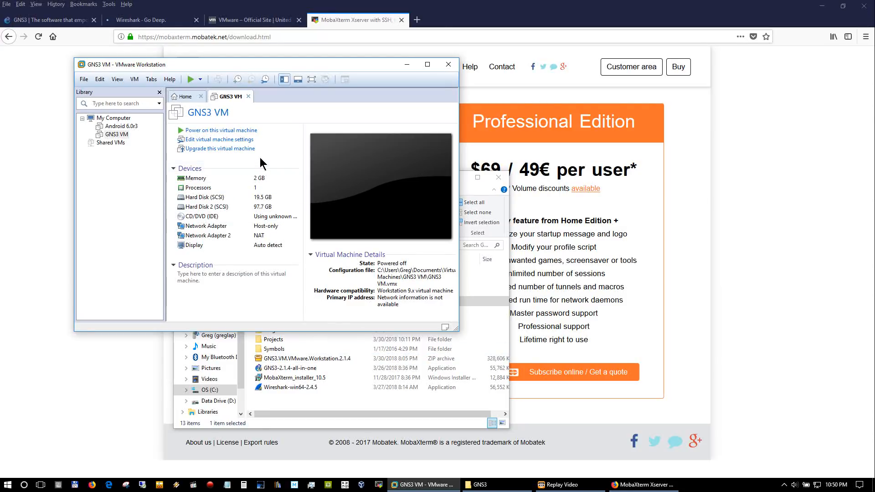
# In the GNS3 VM processor settings, enable Virtualize Intel VT-x/EPT or AMD-V/RVI and Virtualize CPU performance counters.
pyautogui.click(235, 140)
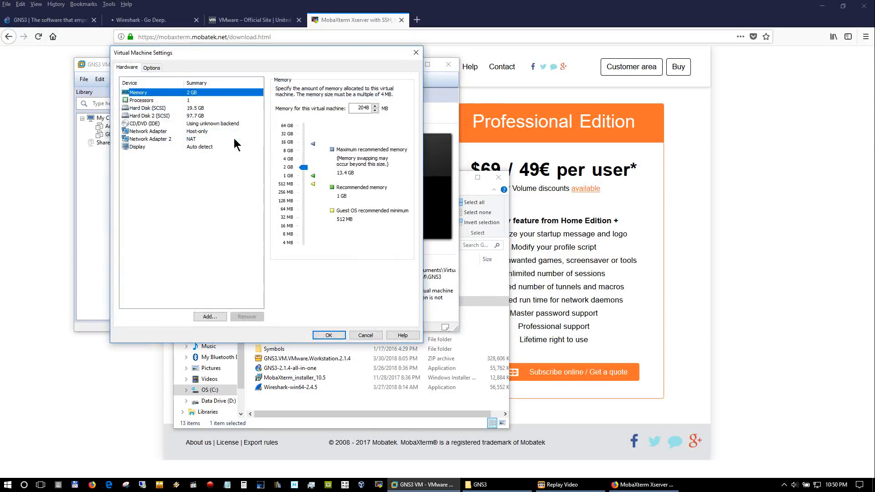
pyautogui.click(141, 100)
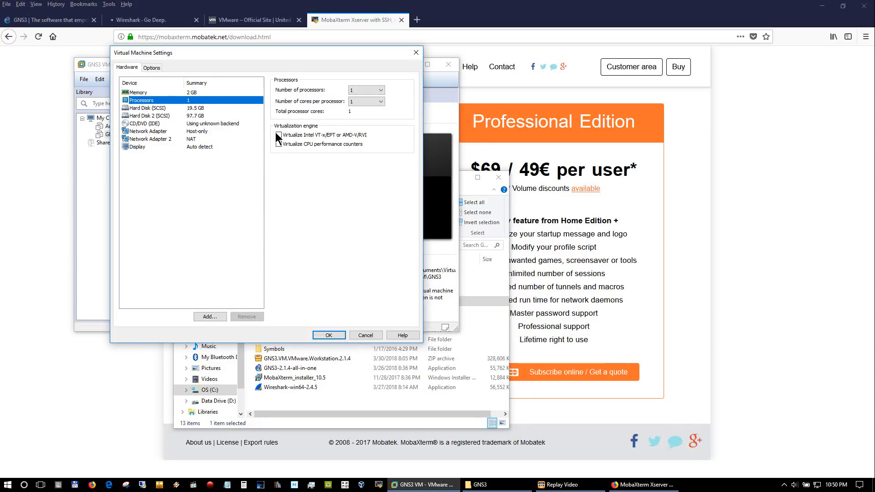
pyautogui.click(278, 135)
pyautogui.click(279, 144)
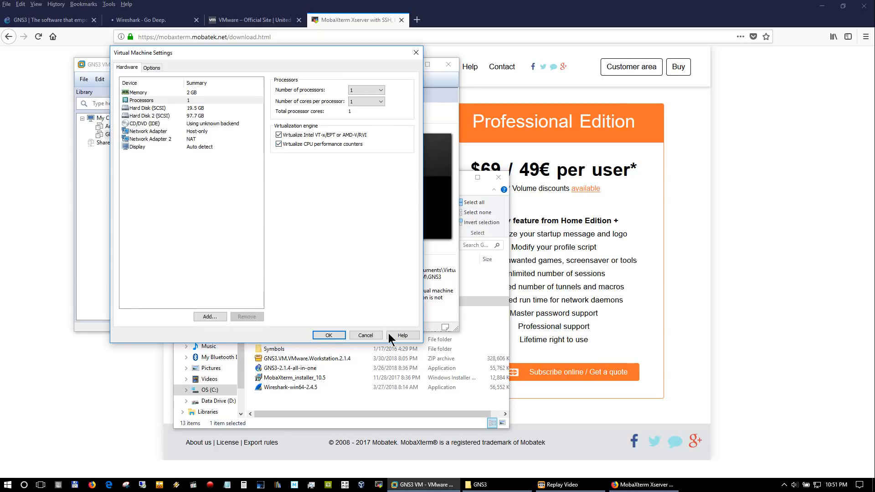
pyautogui.click(328, 336)
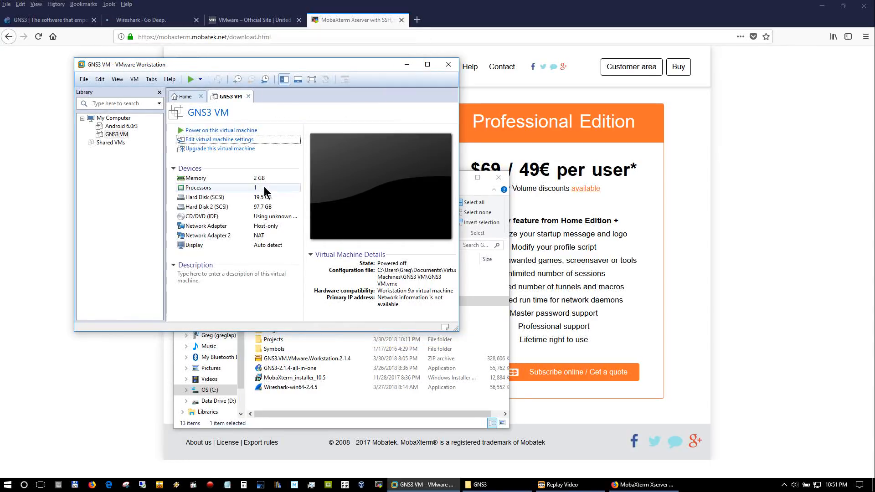
# Upgrade the GNS3 VM hardware compatibility to Workstation 14.x, altering this virtual machine instead of cloning it.
pyautogui.click(237, 149)
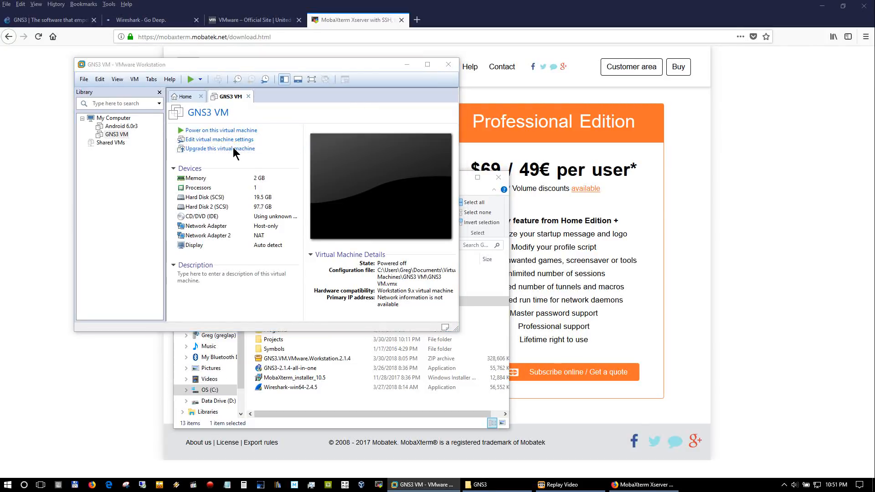
pyautogui.click(306, 274)
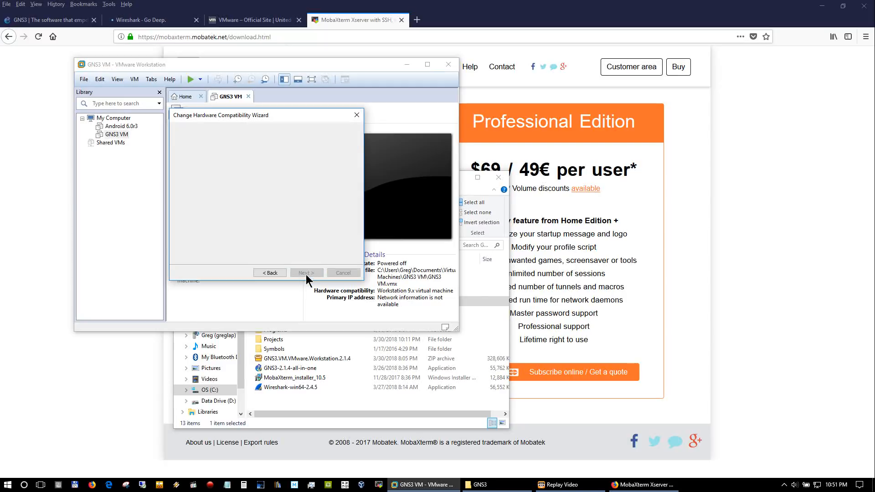
pyautogui.click(276, 163)
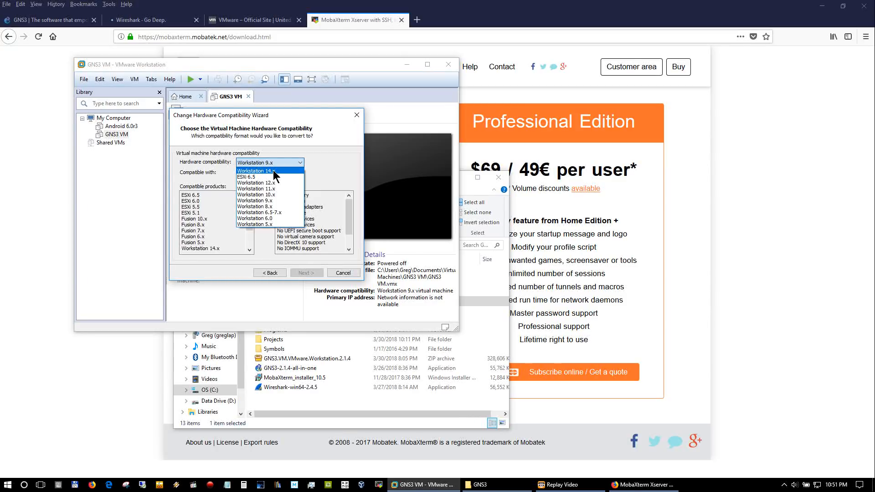
pyautogui.click(272, 170)
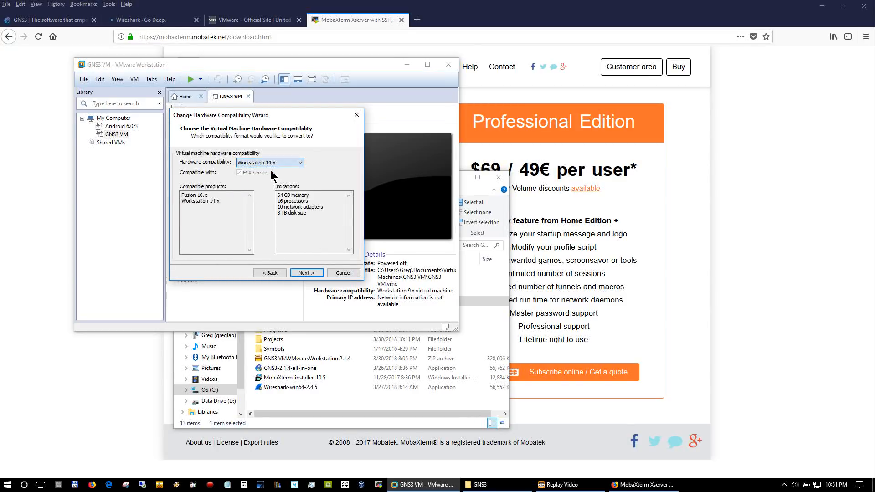
pyautogui.click(304, 273)
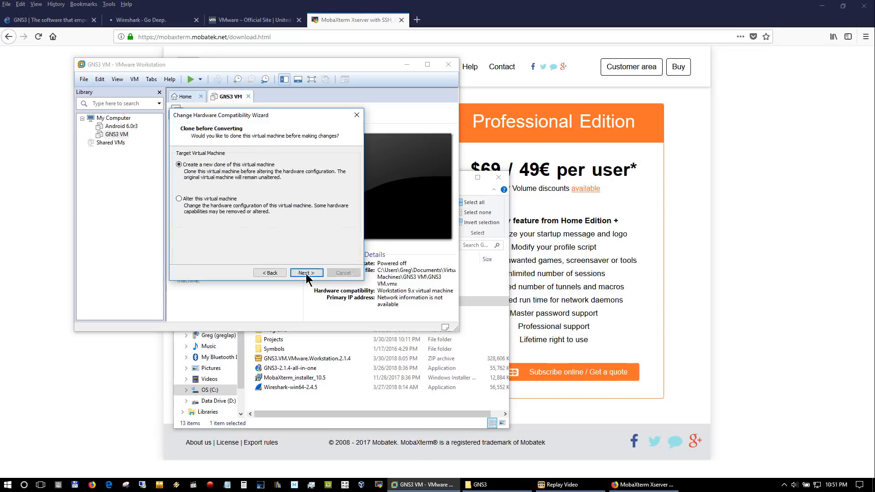
pyautogui.click(199, 199)
pyautogui.click(321, 275)
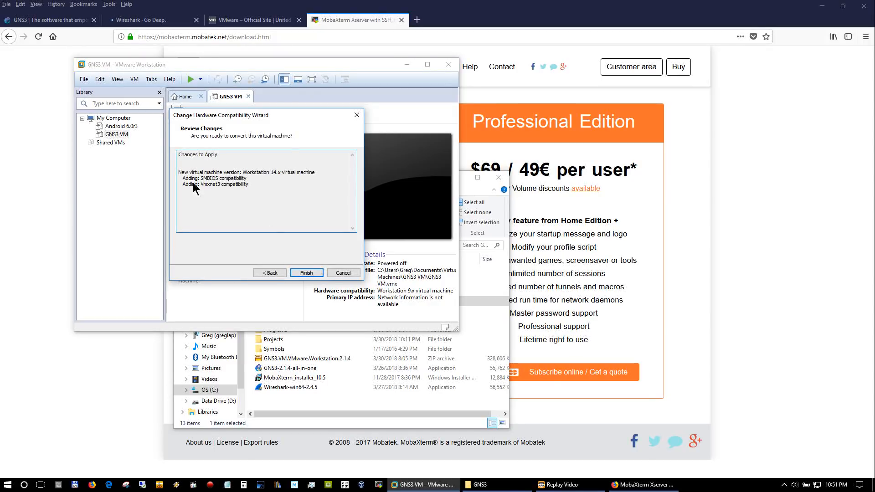
pyautogui.click(309, 275)
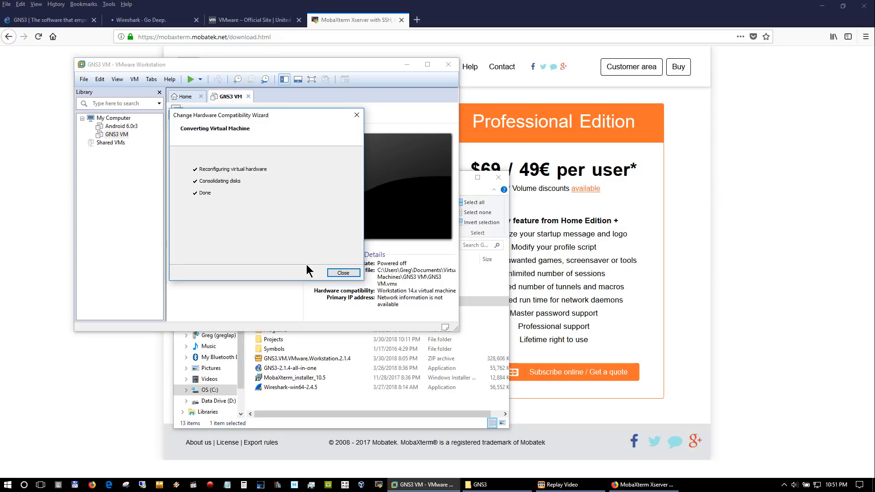
pyautogui.click(338, 273)
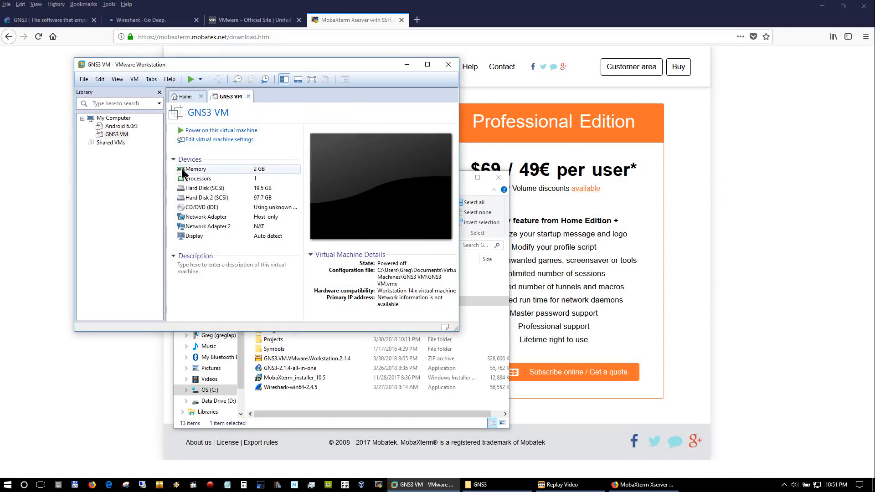
# Enable Virtualize IOMMU (IO memory management unit) in the GNS3 VM processor settings.
pyautogui.click(212, 140)
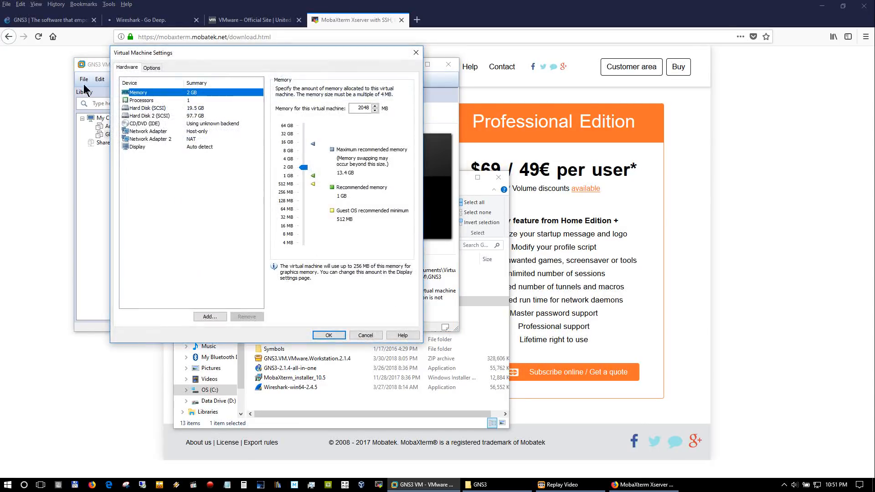
pyautogui.click(127, 99)
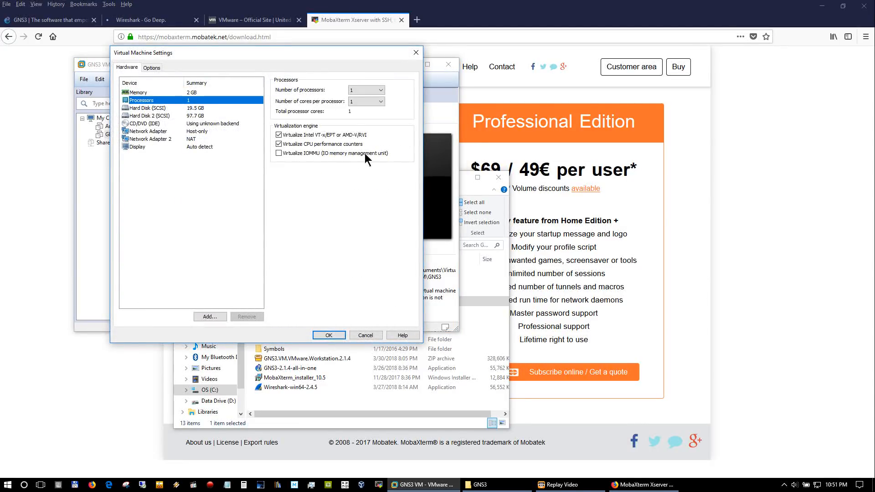
pyautogui.click(287, 154)
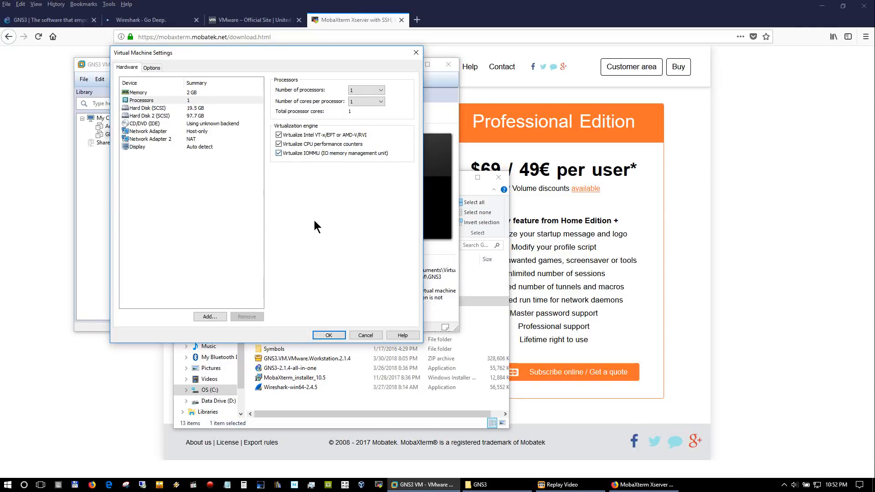
pyautogui.click(330, 337)
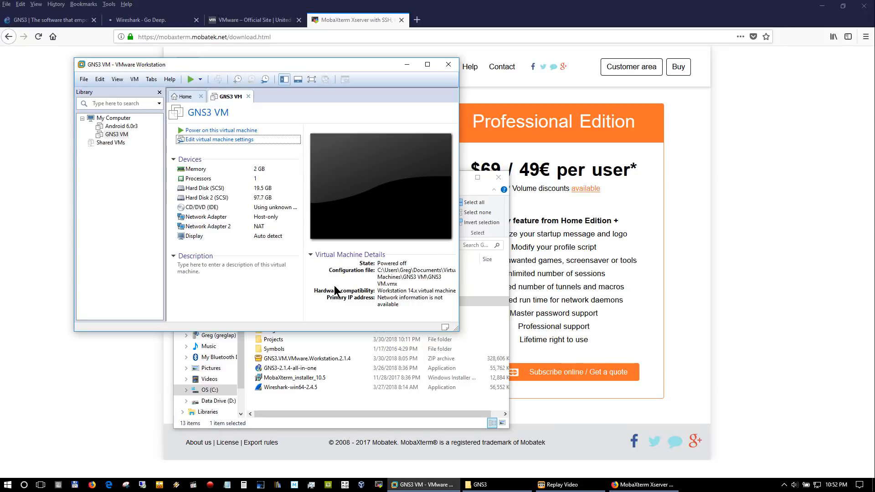
# Power on the GNS3 VM and minimize the VMware Workstation window once it has booted.
pyautogui.click(229, 129)
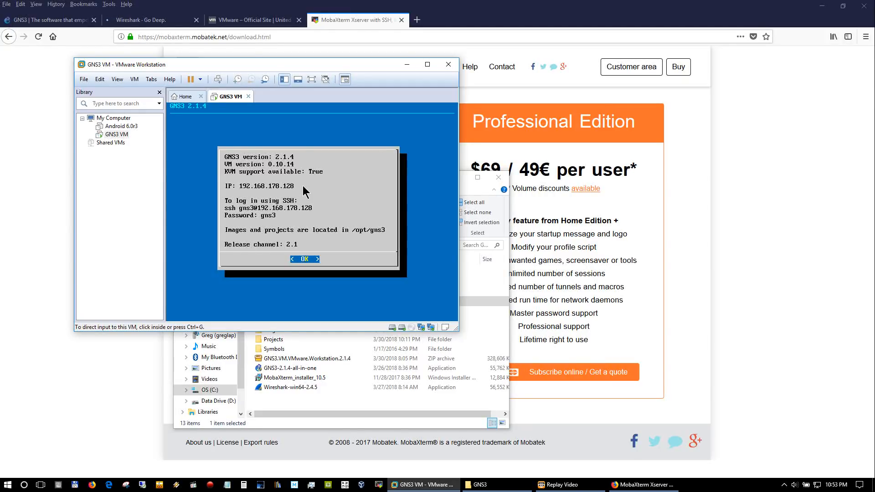
pyautogui.click(410, 65)
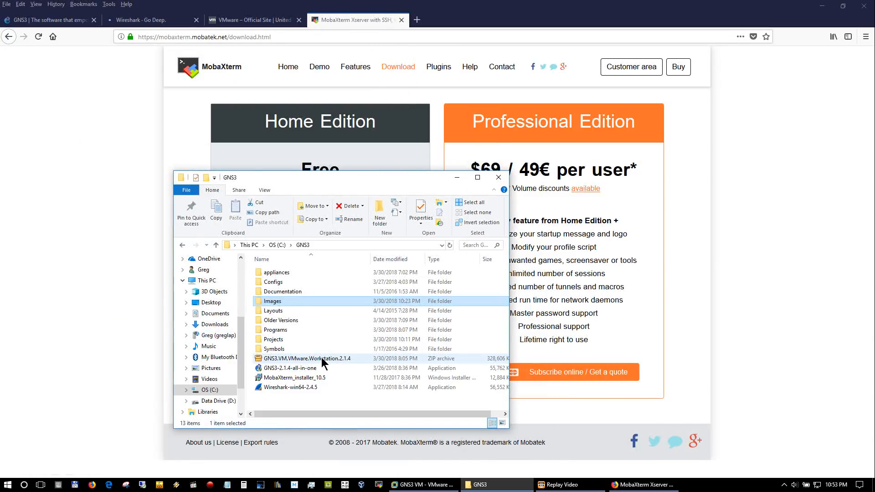
# Launch the GNS3-2.1.4-all-in-one installer, accept the license agreement and keep GNS3 as the Start Menu folder.
pyautogui.click(294, 369)
pyautogui.click(291, 367)
pyautogui.click(302, 385)
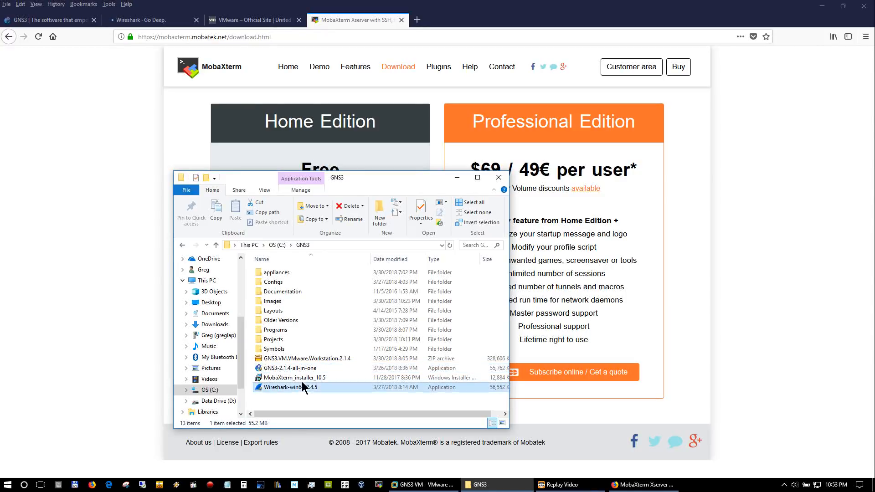
pyautogui.click(298, 368)
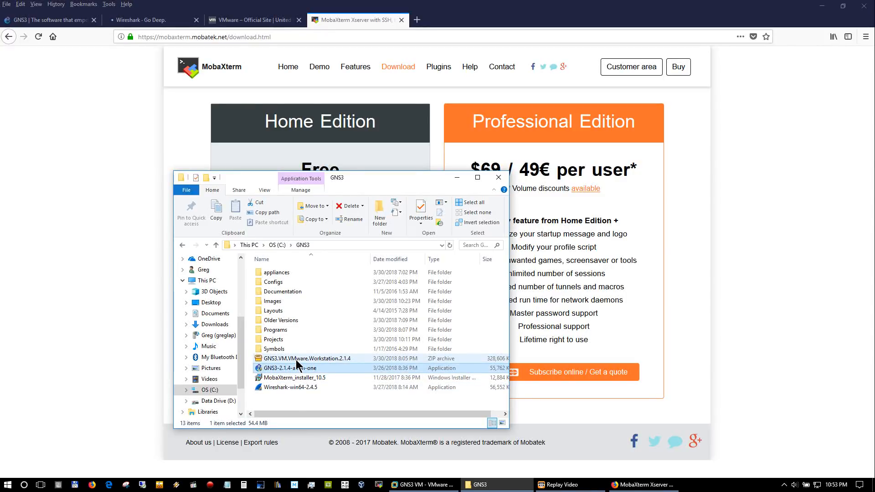
pyautogui.press('Return')
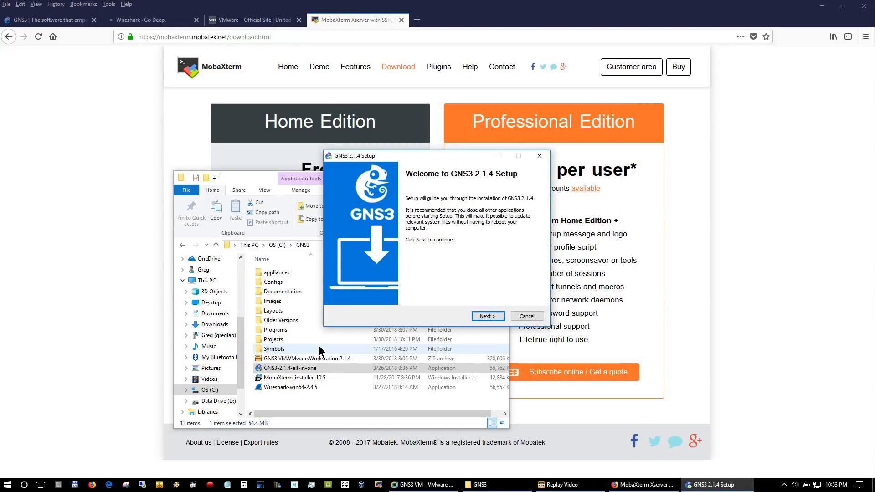
pyautogui.click(496, 316)
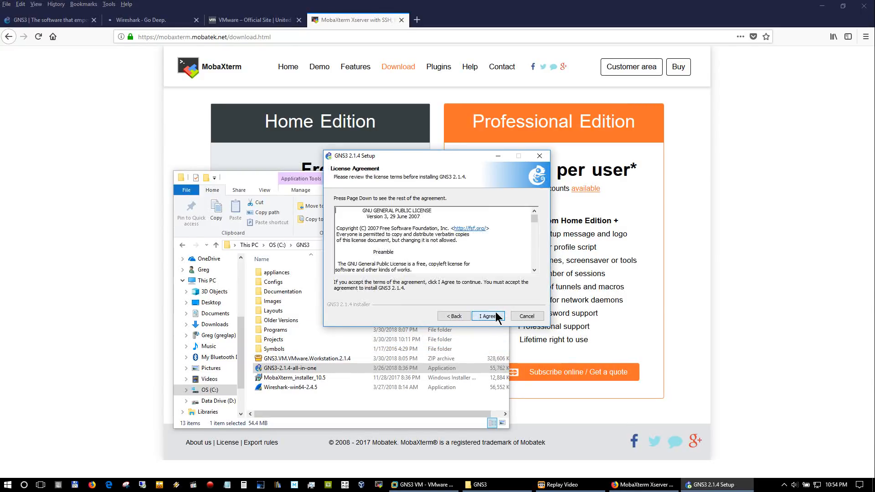
pyautogui.click(495, 317)
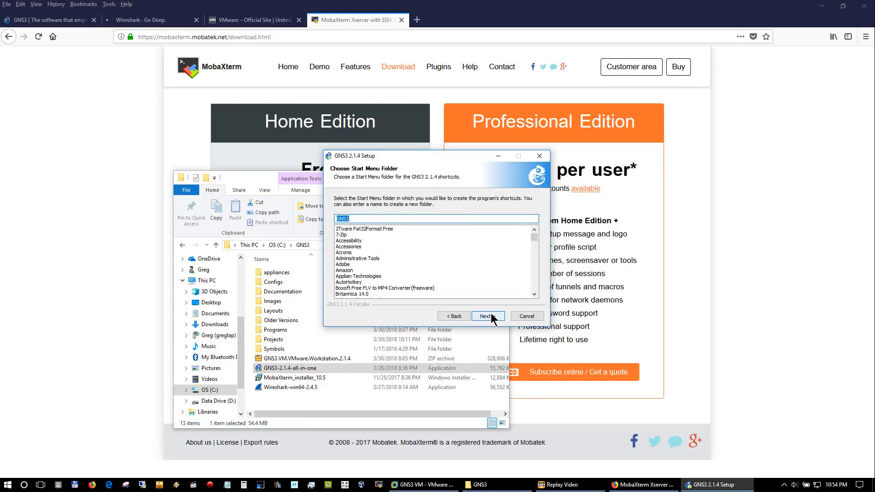
pyautogui.click(492, 317)
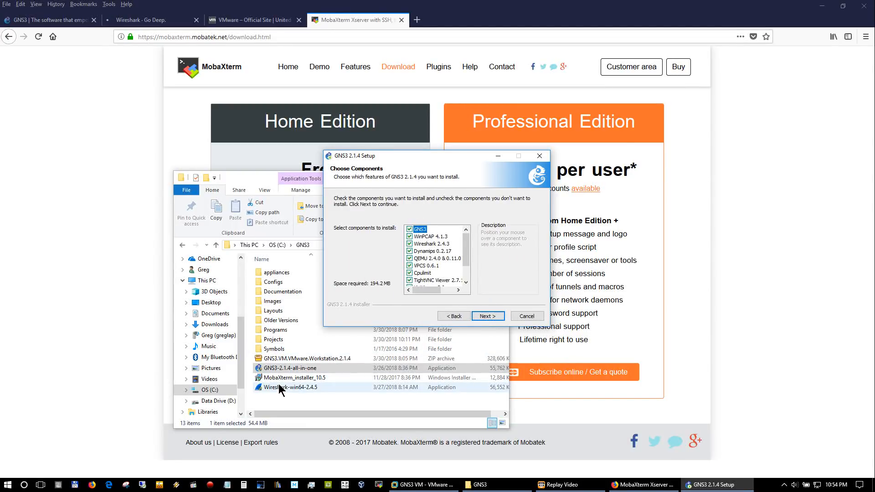
# Exclude WinPCAP 4.1.3 and Wireshark 2.4.3 from the GNS3 components to install.
pyautogui.click(409, 236)
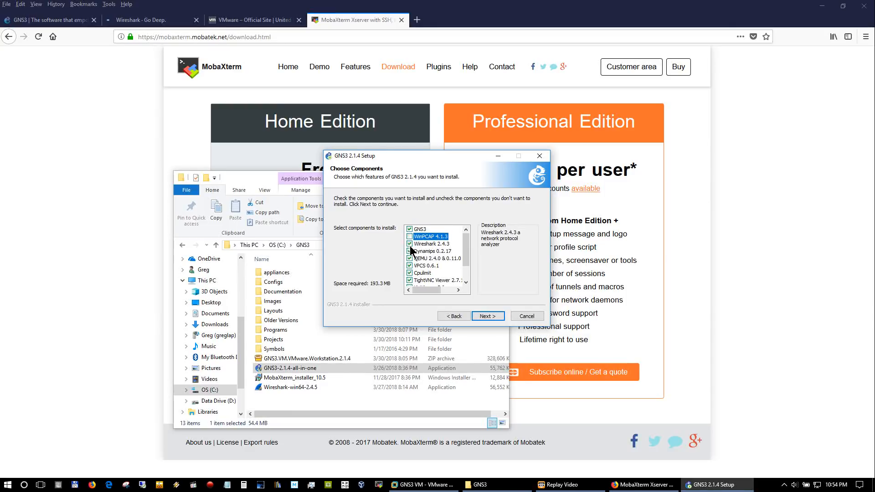
pyautogui.click(409, 243)
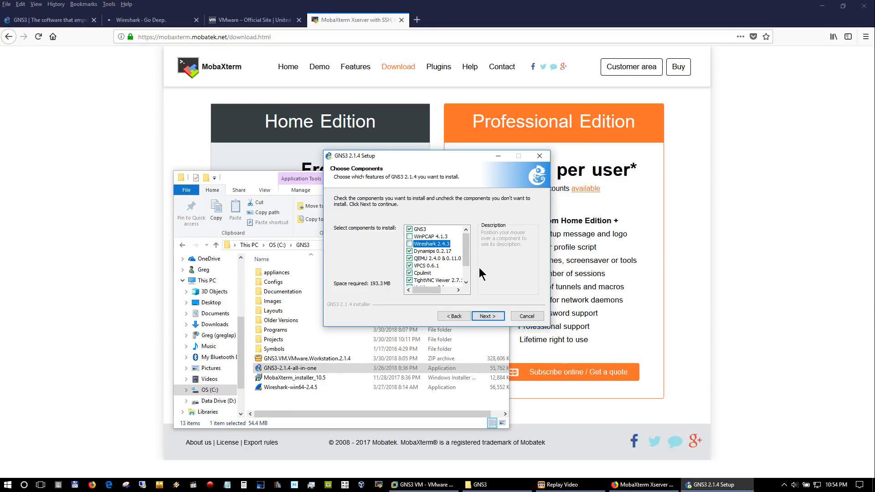
pyautogui.scroll(-1, 465, 278)
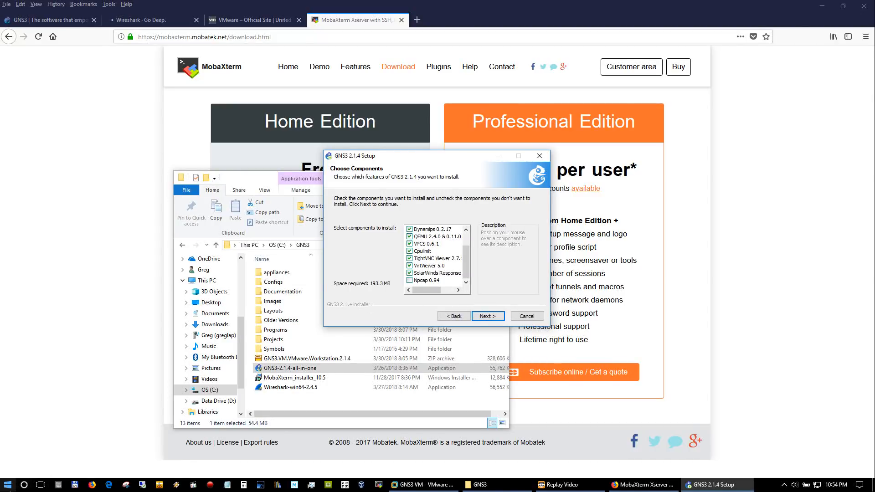
# Open Windows Settings to locate the Apps category, and close the window again.
pyautogui.click(10, 487)
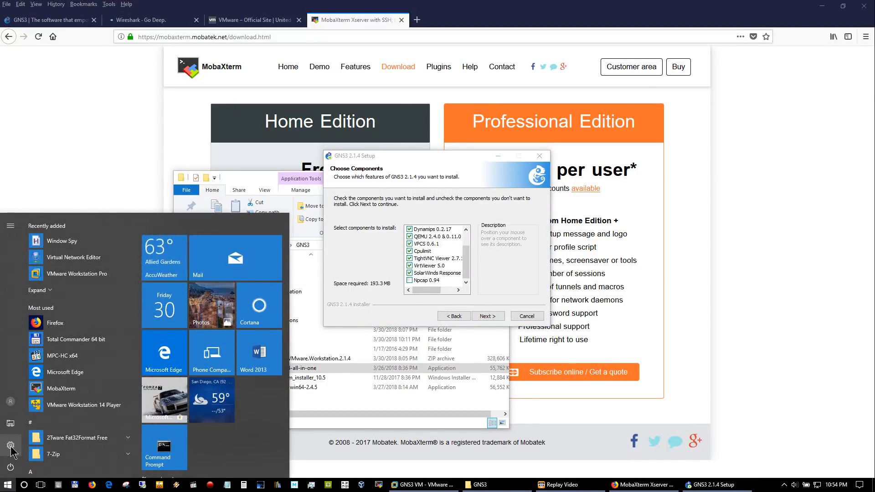
pyautogui.click(10, 456)
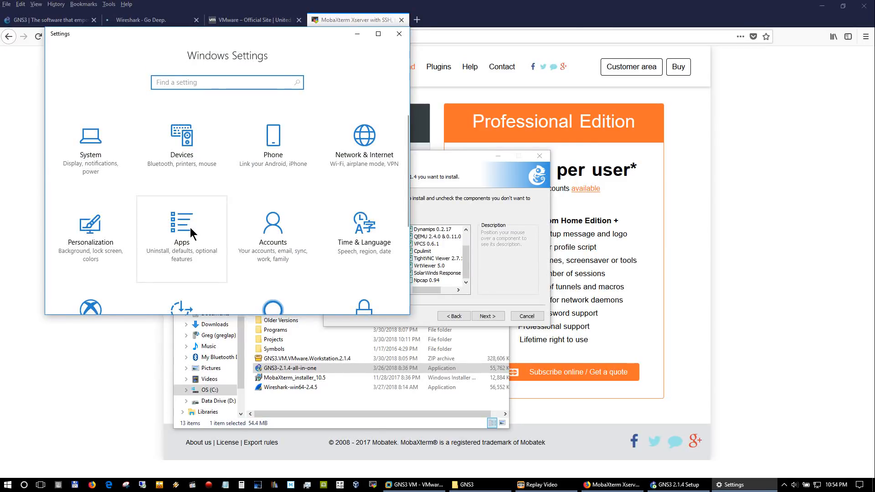
pyautogui.click(399, 34)
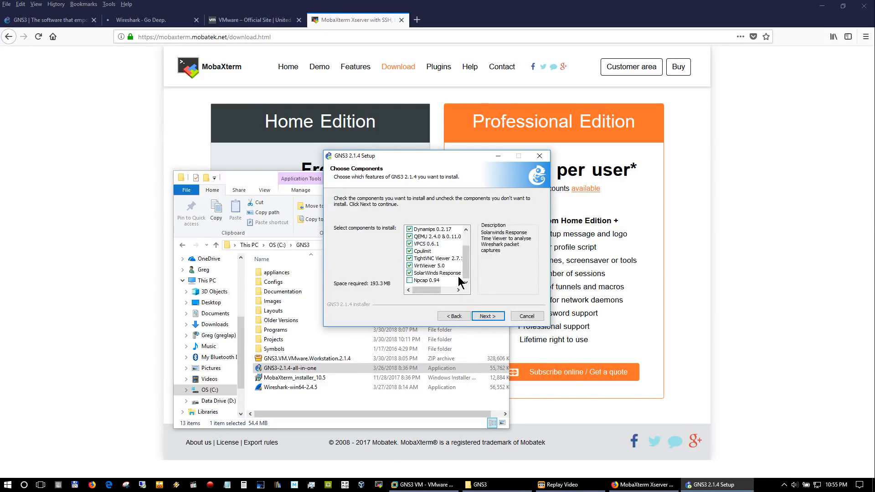
# Exclude VirtViewer 5.0 and SolarWinds Response from the installation, review the component list and accept the selection.
pyautogui.click(410, 265)
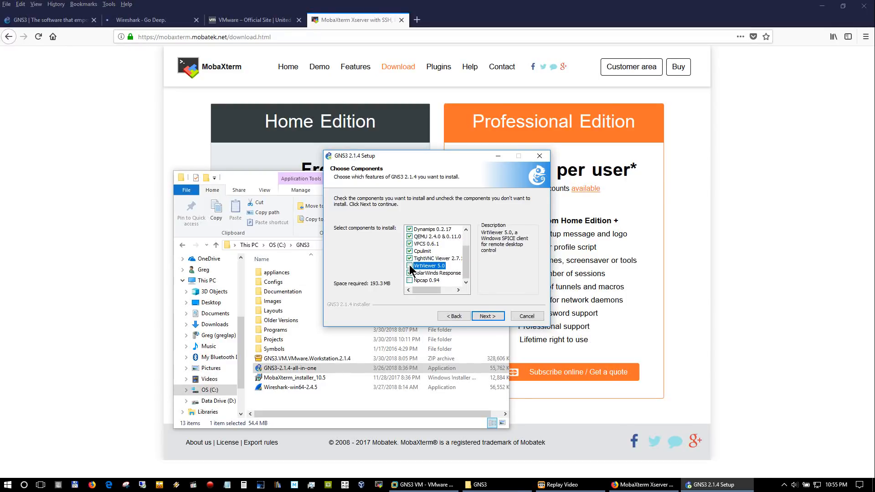
pyautogui.click(409, 273)
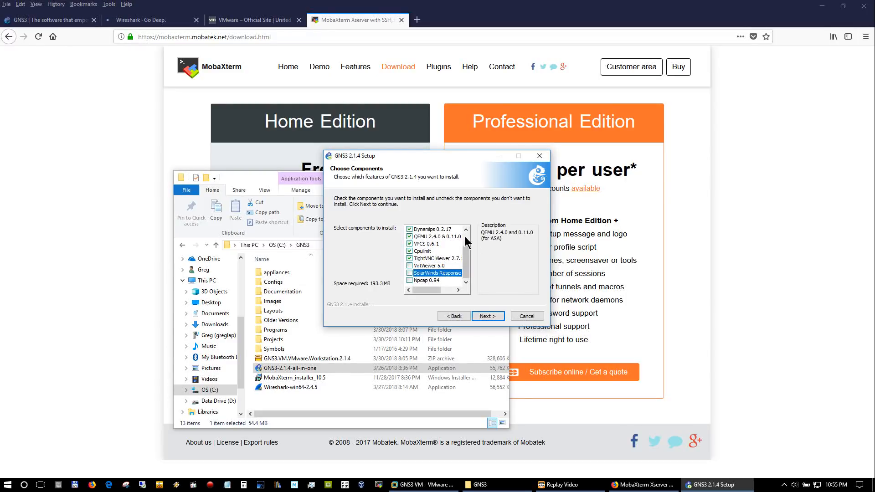
pyautogui.scroll(1, 466, 242)
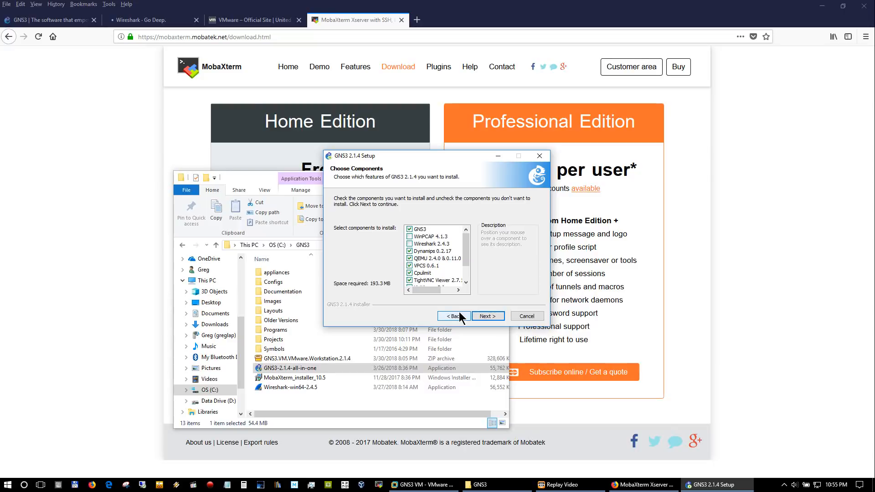
pyautogui.scroll(-1, 467, 275)
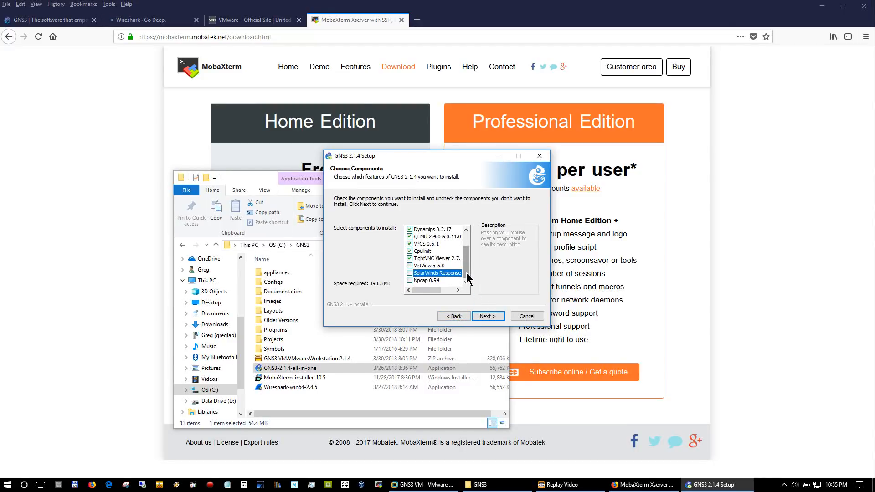
pyautogui.moveTo(467, 275); pyautogui.dragTo(474, 255)
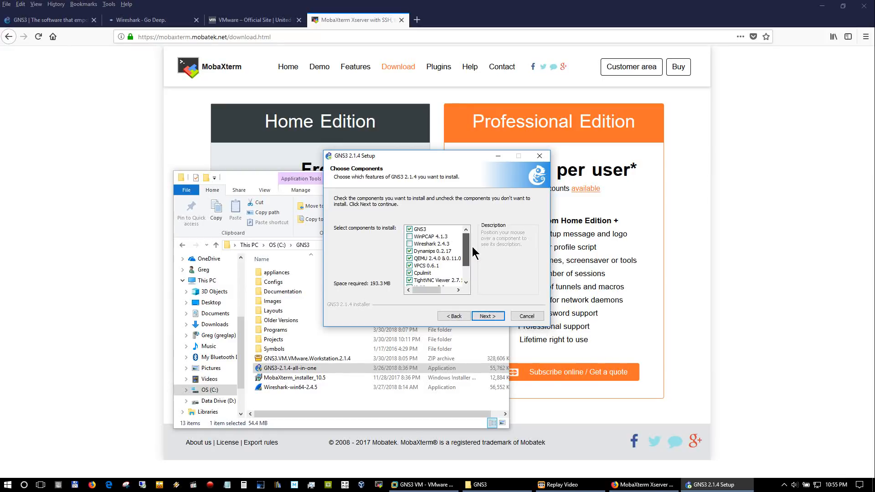
pyautogui.click(488, 316)
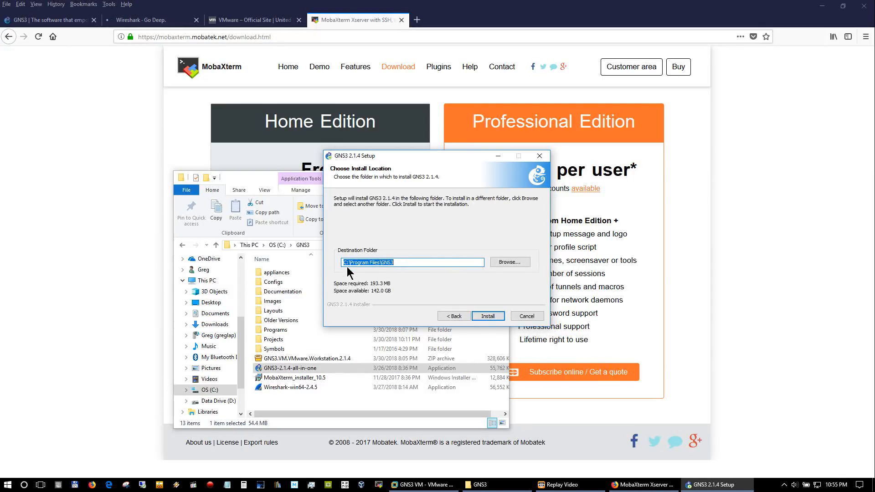
# Install GNS3 in C:\Program Files\GNS3, decline the free Solarwinds Standard Toolset license, and finish setup with Start GNS3 enabled.
pyautogui.click(498, 318)
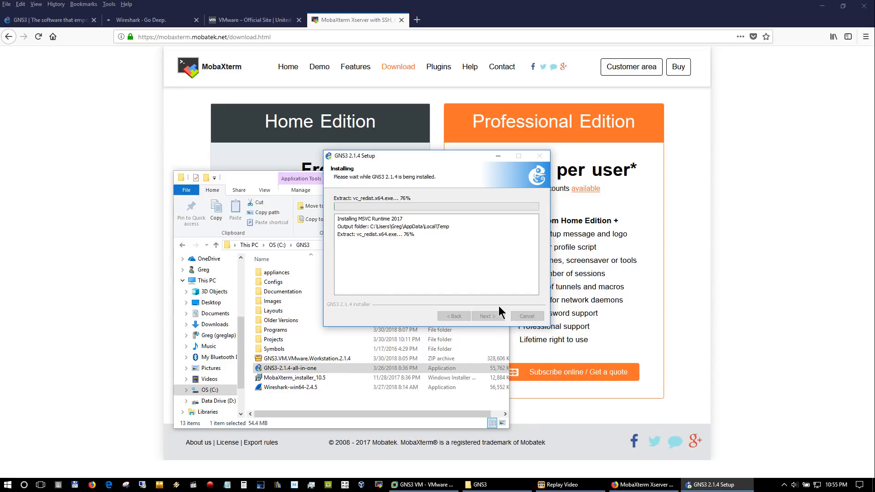
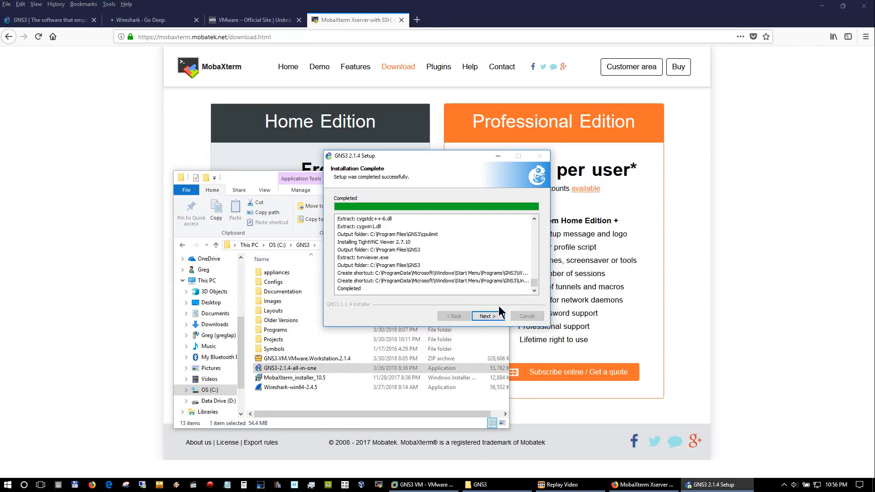
pyautogui.click(500, 314)
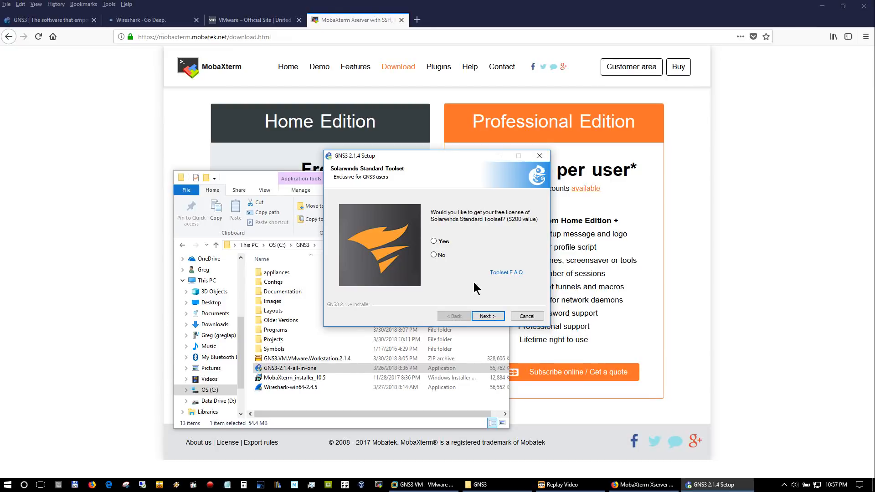
pyautogui.click(434, 255)
pyautogui.click(488, 316)
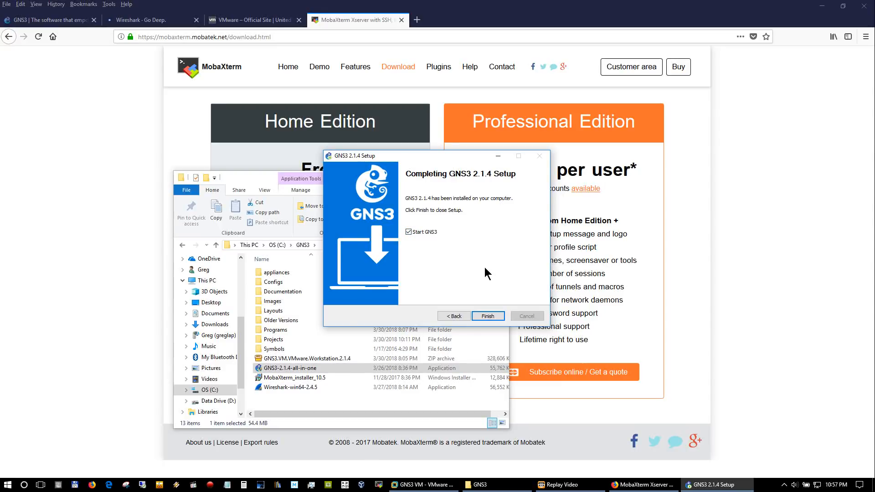
pyautogui.click(484, 316)
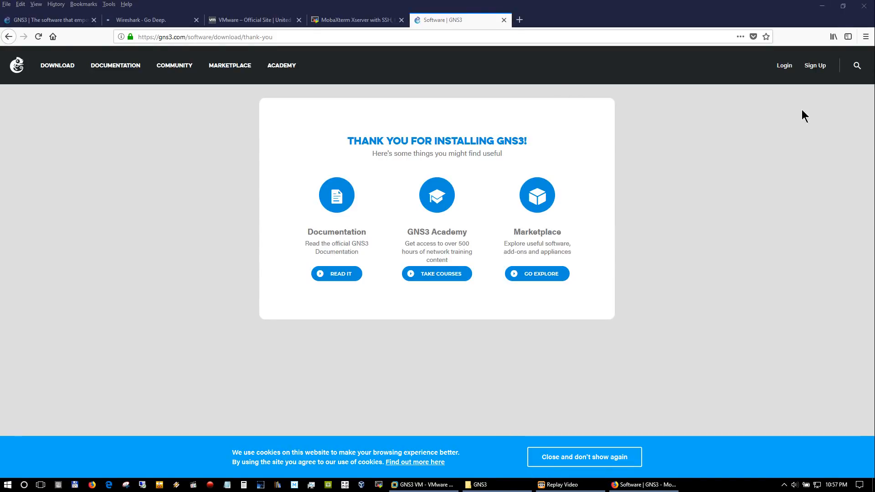
# Minimize the browser and choose the server type for modern IOS (IOSv or IOU), ASA and non-Cisco appliances in the GNS3 Setup Wizard.
pyautogui.click(821, 5)
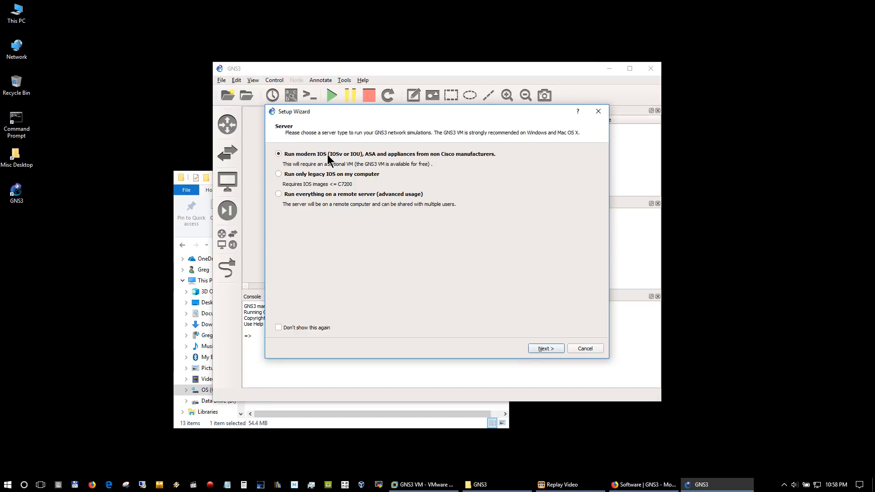
pyautogui.moveTo(330, 155)
pyautogui.click(549, 348)
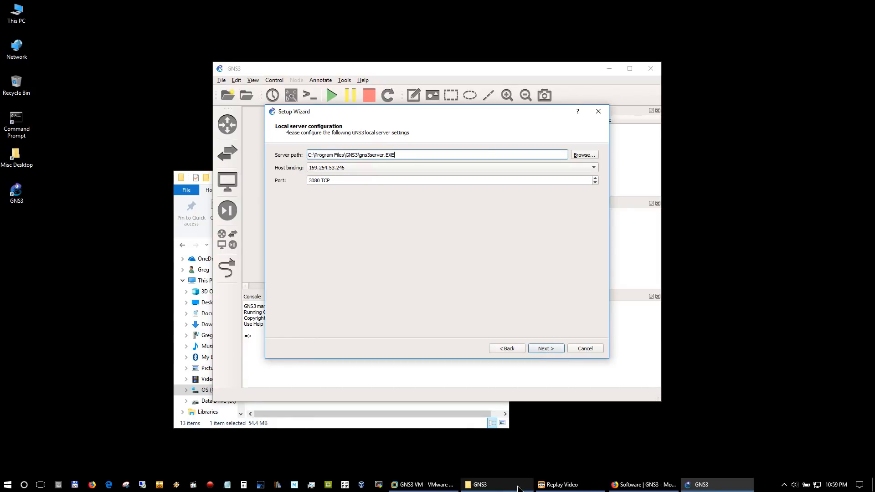
# Check the GNS3 VM's IP address in VMware Workstation, and set the GNS3 local server's host binding to 192.168.178.1.
pyautogui.click(439, 486)
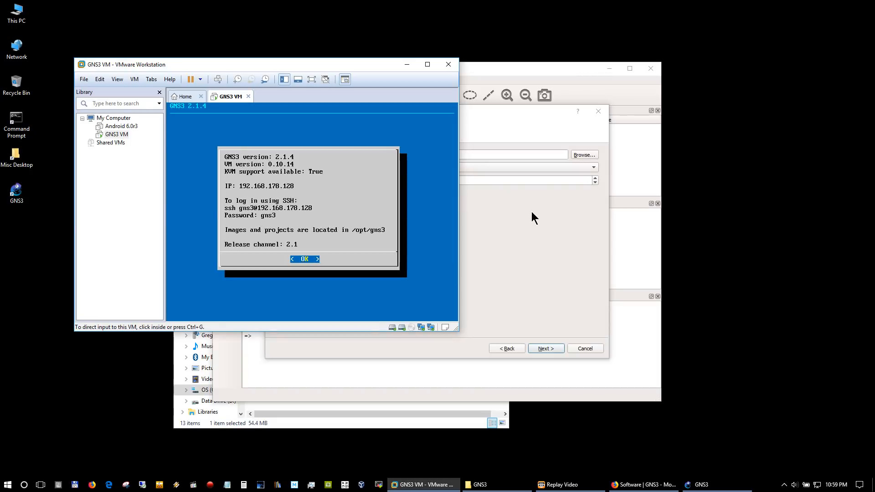
pyautogui.click(520, 215)
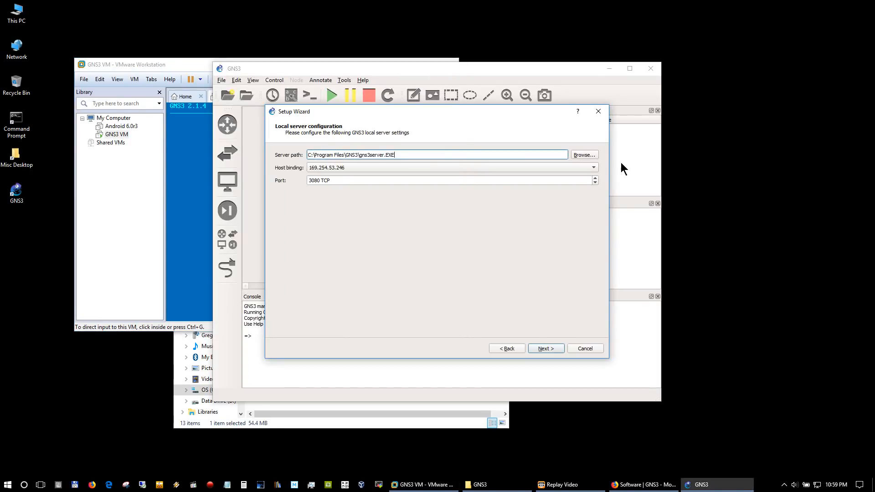
pyautogui.click(593, 169)
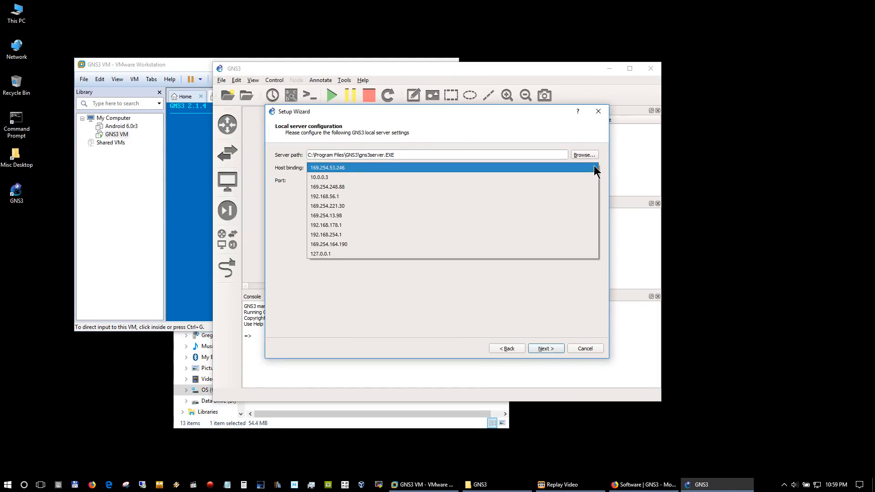
pyautogui.click(478, 229)
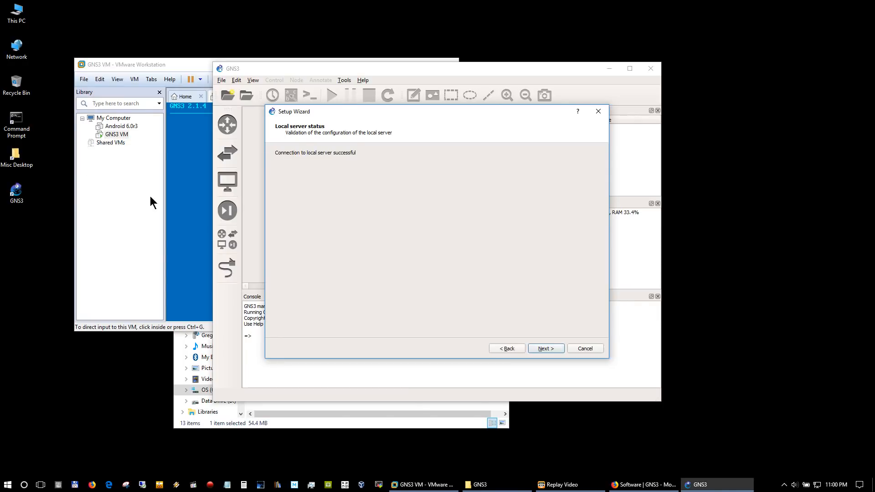
pyautogui.click(556, 346)
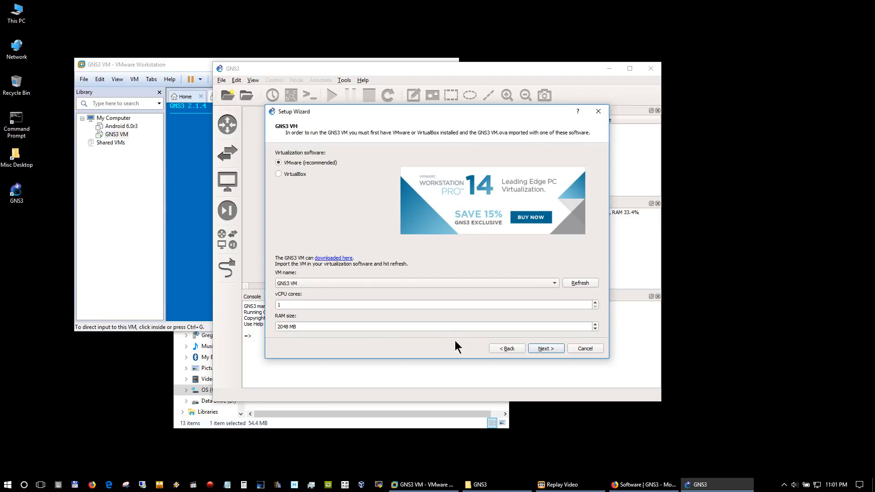
# Keep VMware, VM name GNS3 VM, 1 vCPU core and 2048 MB RAM, and finish the Setup Wizard.
pyautogui.click(549, 349)
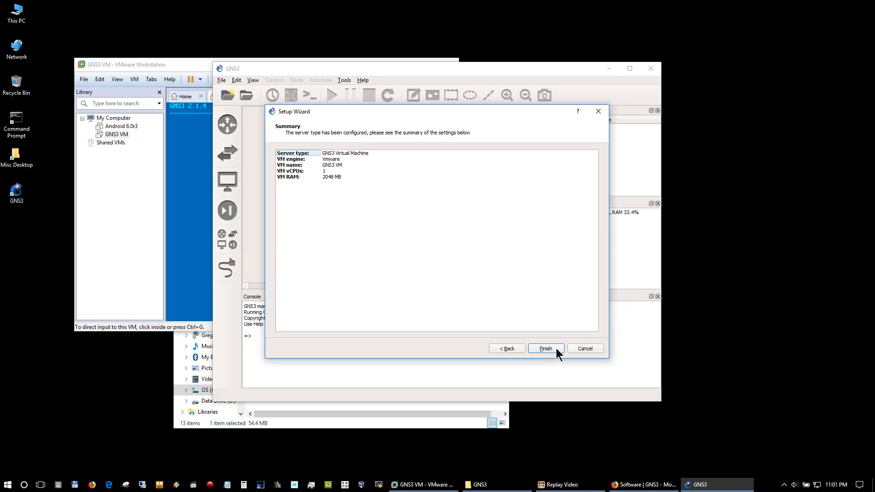
pyautogui.click(549, 348)
pyautogui.click(553, 348)
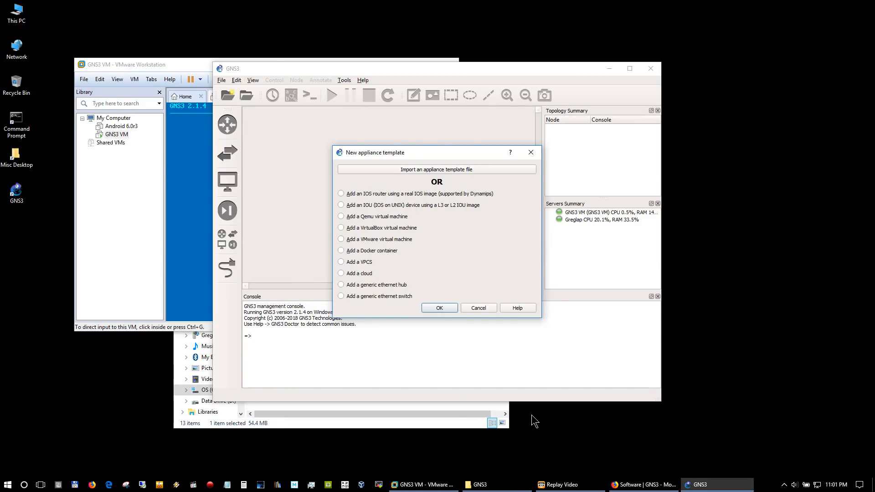
# Import the cisco-7200 appliance template file from C:\GNS3\appliances.
pyautogui.click(441, 170)
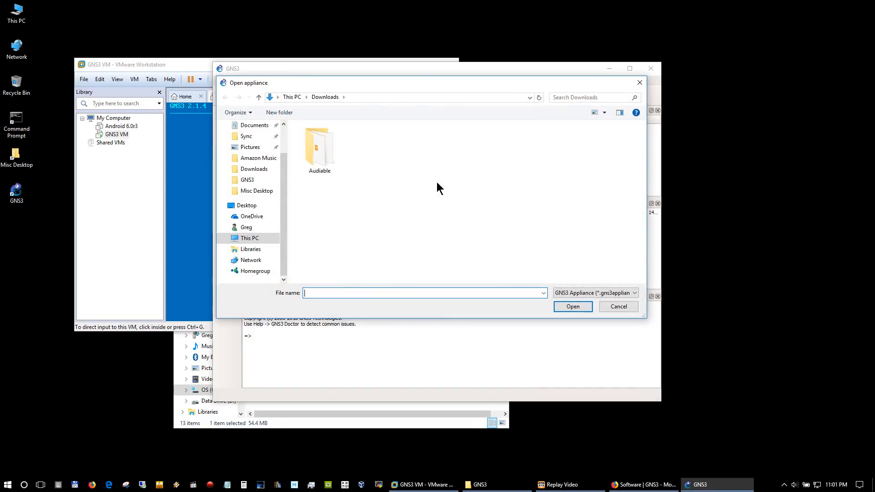
pyautogui.click(226, 238)
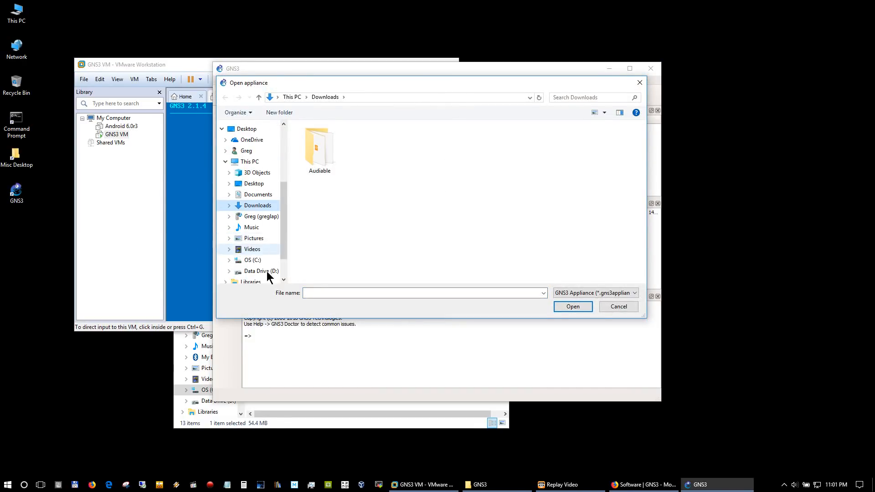
pyautogui.click(224, 262)
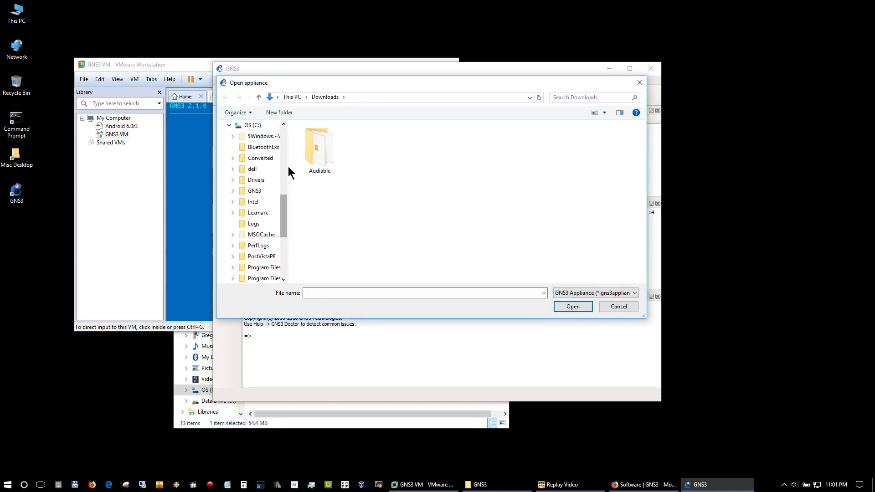
pyautogui.click(255, 191)
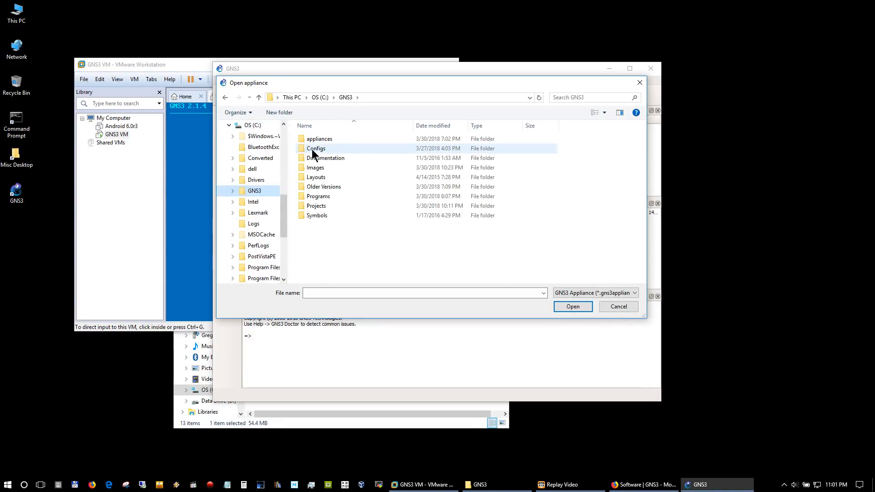
pyautogui.doubleClick(318, 168)
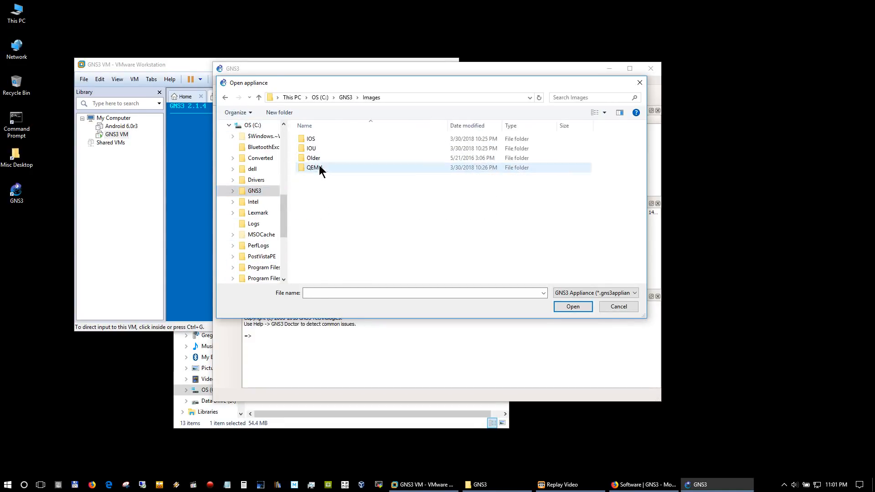
pyautogui.doubleClick(324, 139)
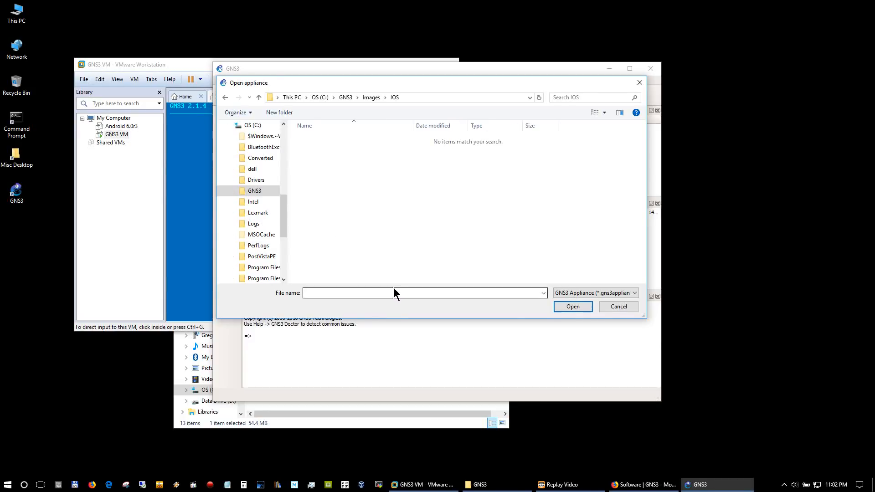
pyautogui.click(319, 98)
pyautogui.doubleClick(327, 186)
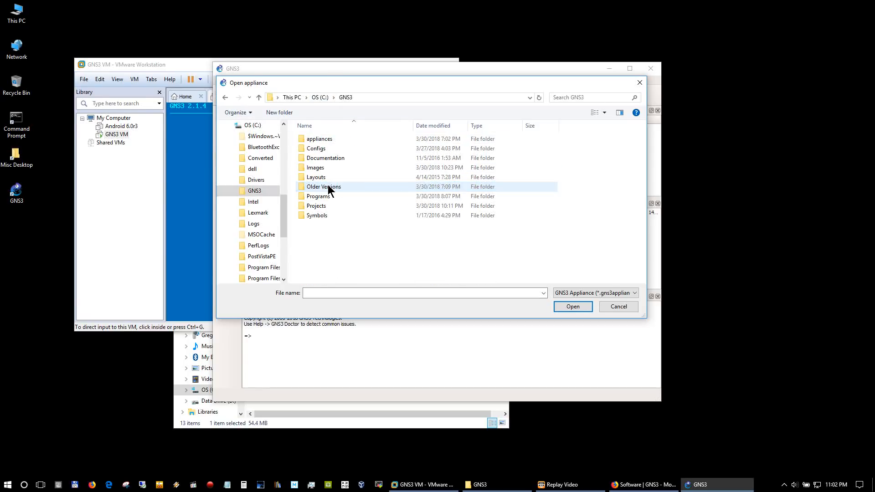
pyautogui.click(332, 138)
pyautogui.doubleClick(331, 135)
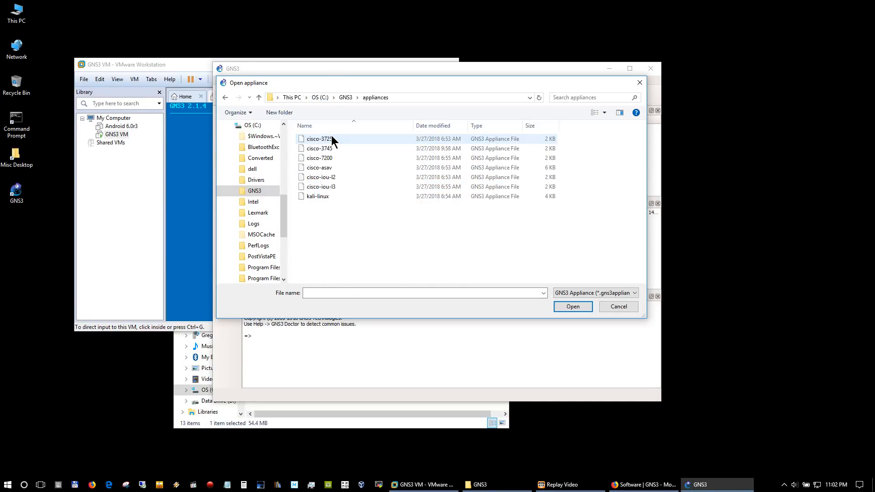
pyautogui.click(328, 158)
pyautogui.doubleClick(327, 159)
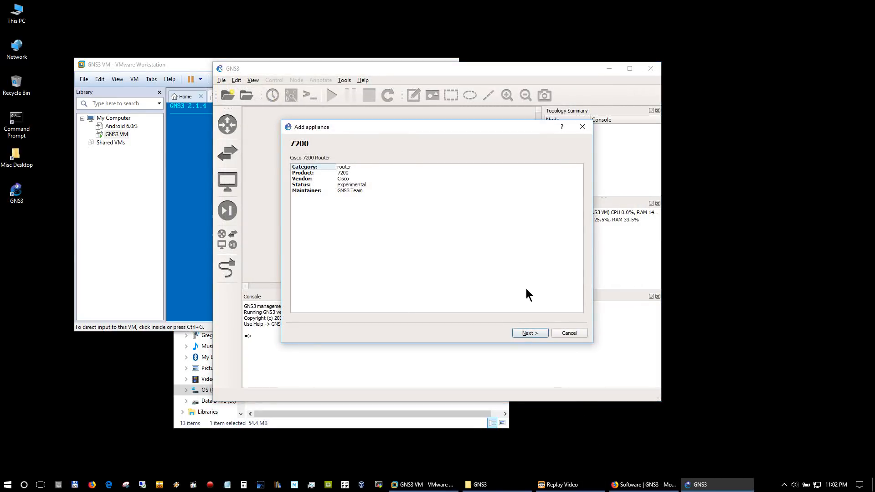
# Set the 7200 appliance to run on the GNS3 VM and create a new version named 7200 150-1.
pyautogui.click(531, 334)
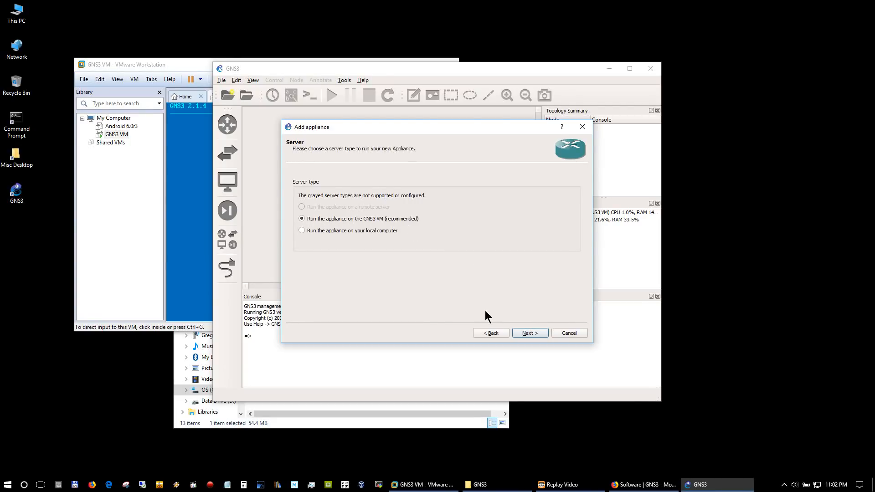
pyautogui.click(526, 332)
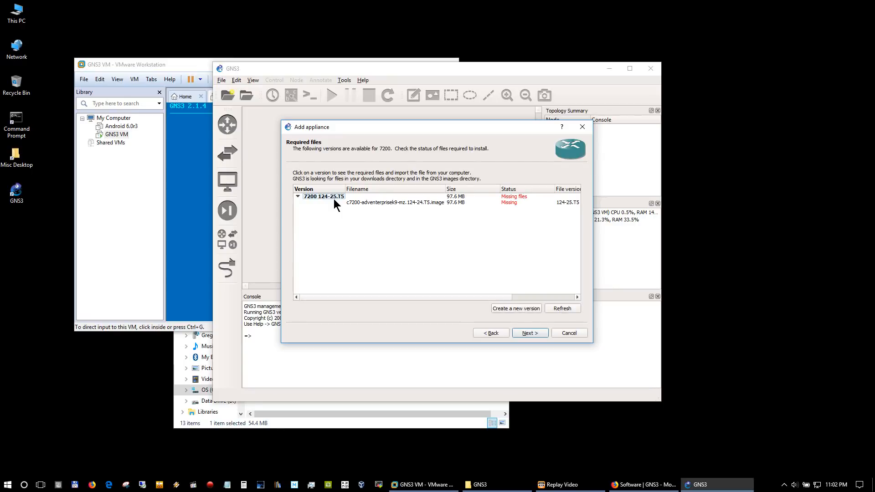
pyautogui.click(514, 309)
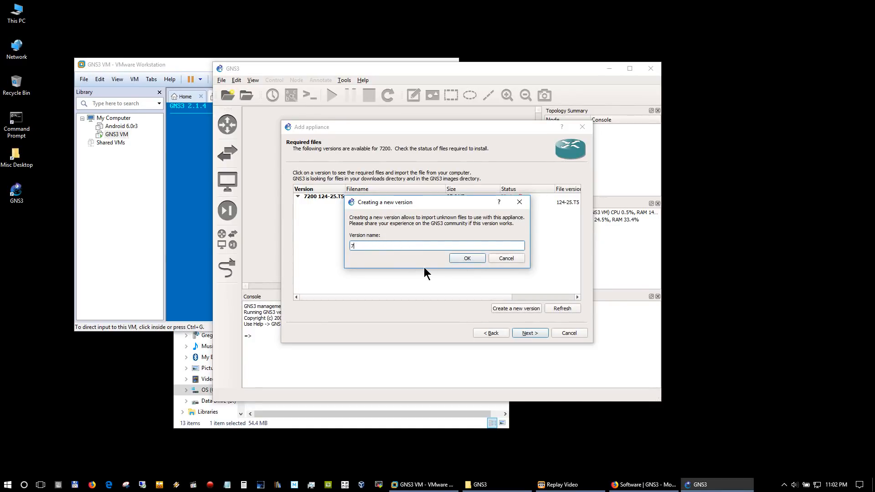
pyautogui.write('7200 150-')
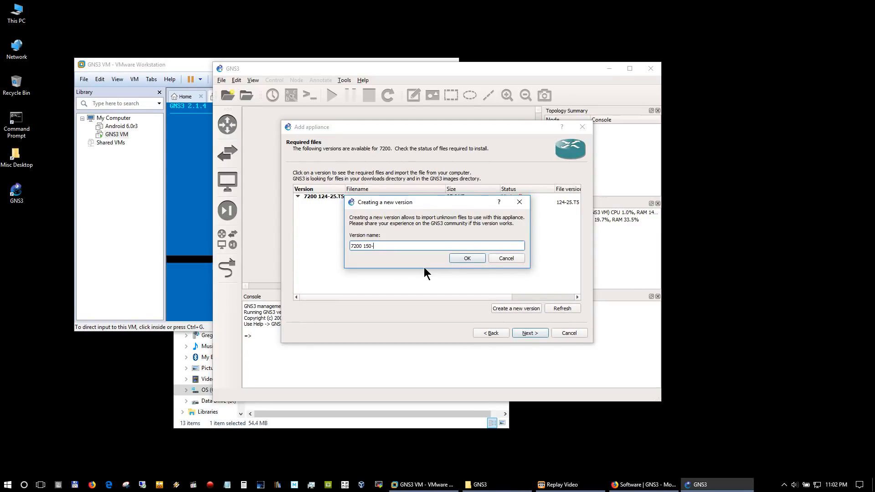
pyautogui.write('1')
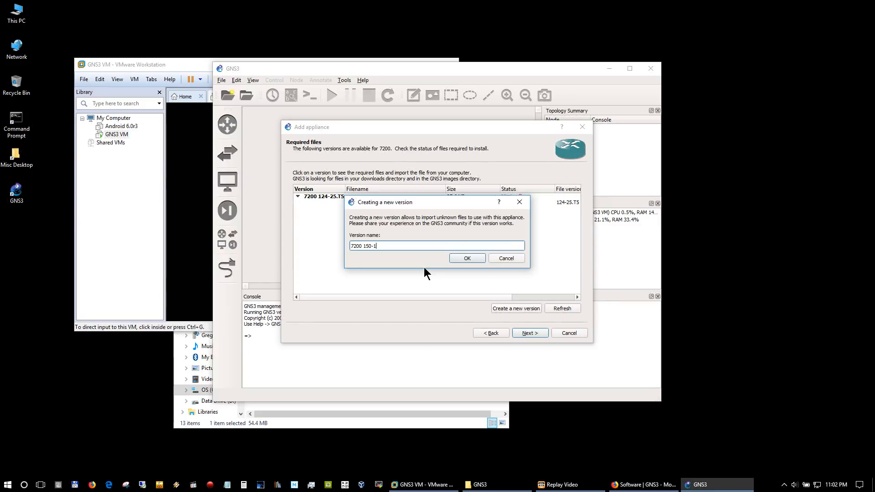
pyautogui.click(463, 258)
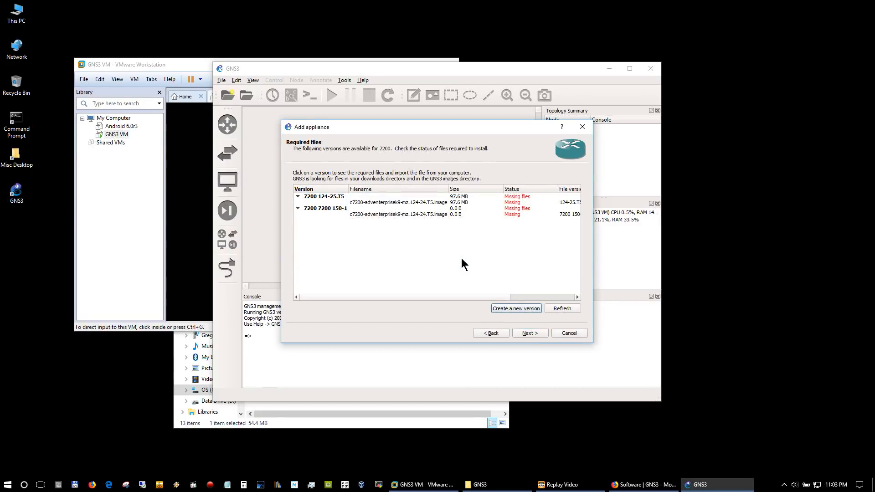
# Import c7200-adventerprisek9-mz.150-1.M.image from C:\GNS3\Images\IOS as the required file of the new 7200 150-1 version.
pyautogui.click(366, 215)
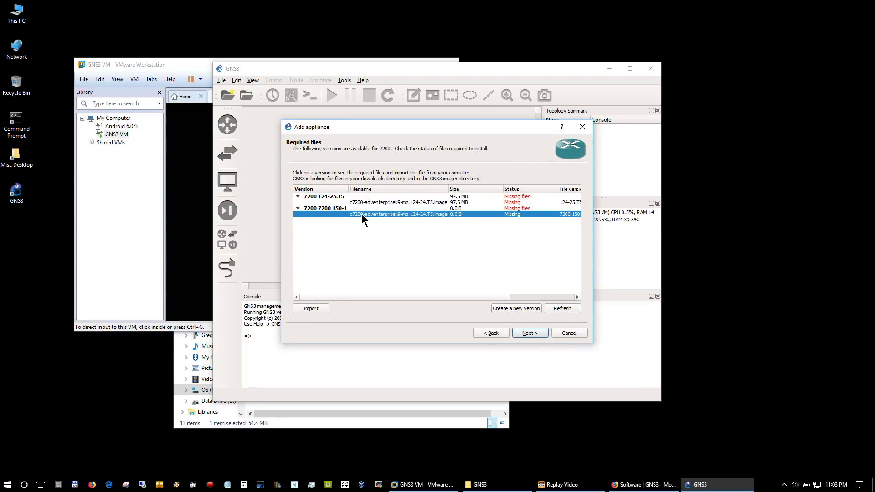
pyautogui.click(311, 309)
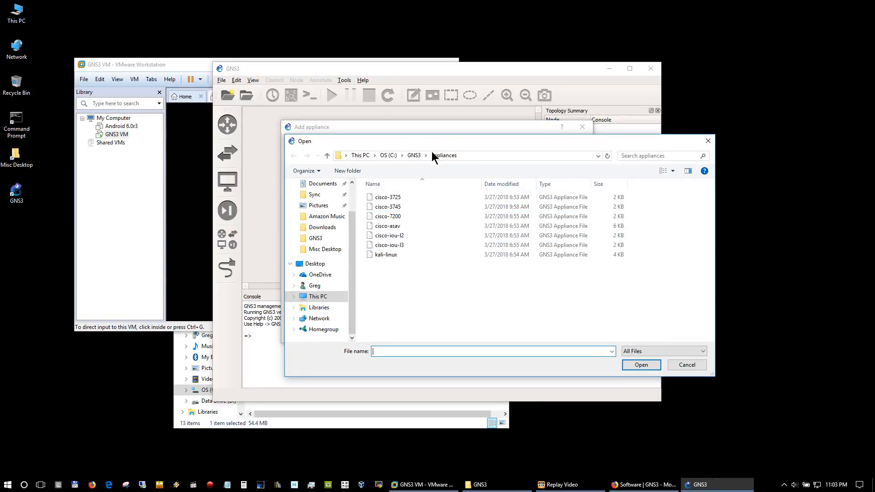
pyautogui.click(410, 155)
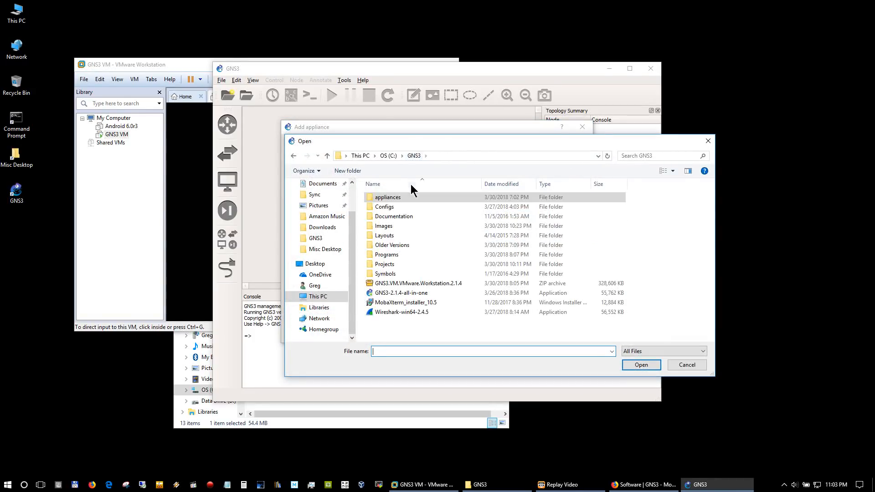
pyautogui.doubleClick(402, 225)
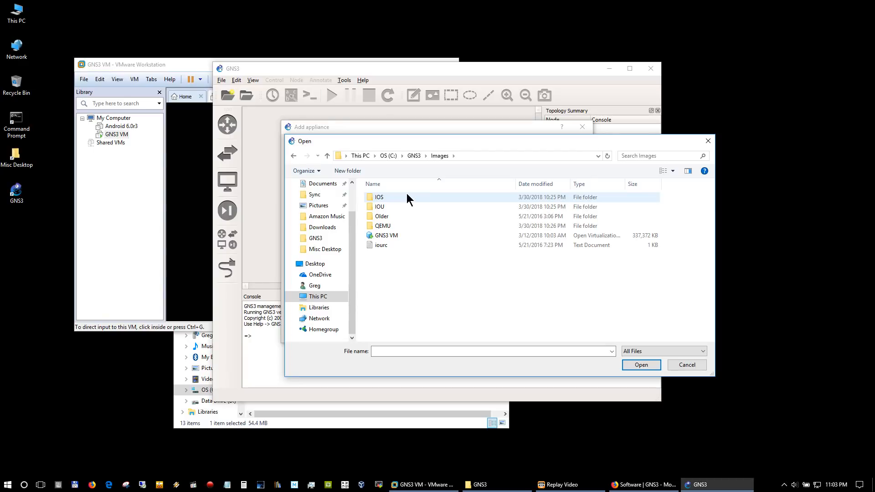
pyautogui.doubleClick(407, 196)
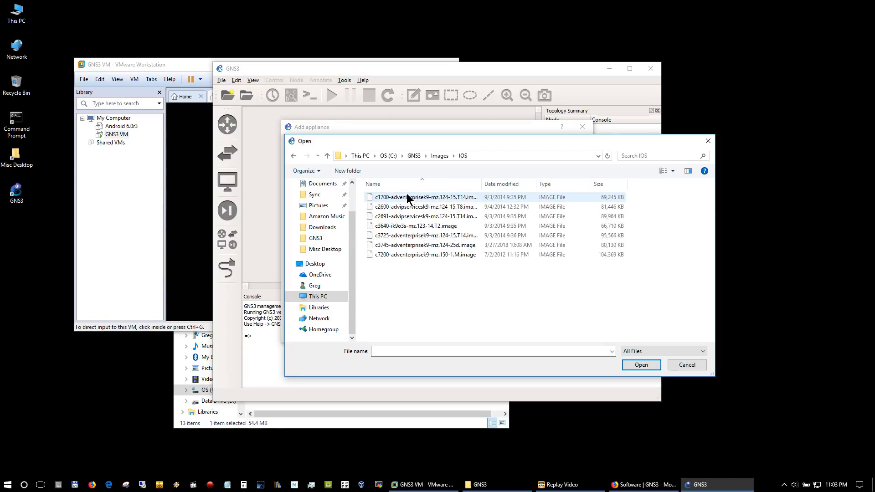
pyautogui.click(428, 257)
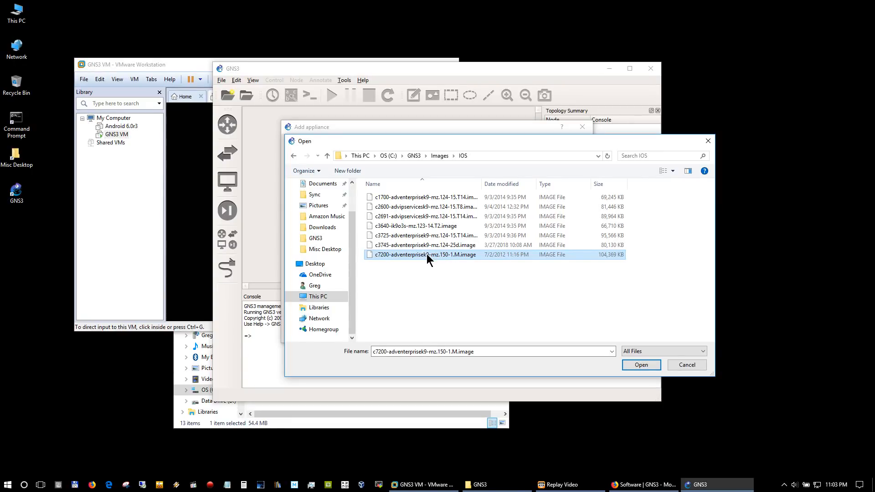
pyautogui.click(659, 364)
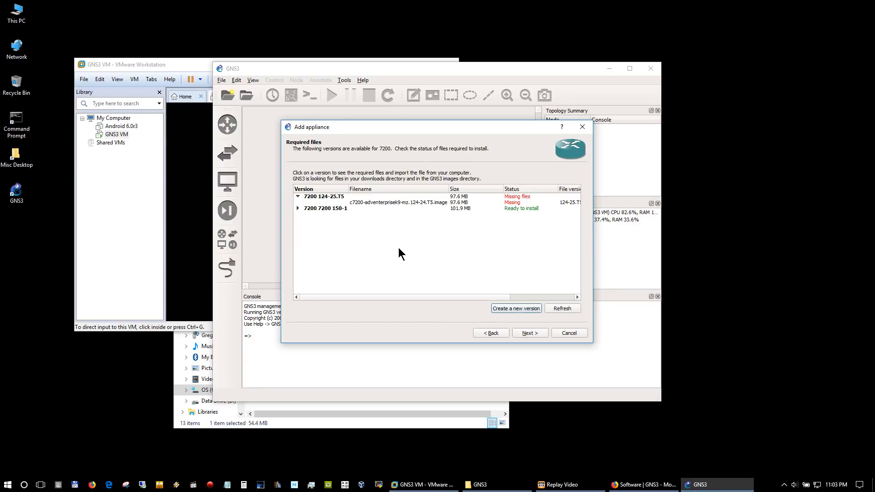
# Install Cisco 7200 version 7200 150-1 with the summarized settings, finish the appliance wizard, and dismiss the new project dialog.
pyautogui.click(298, 208)
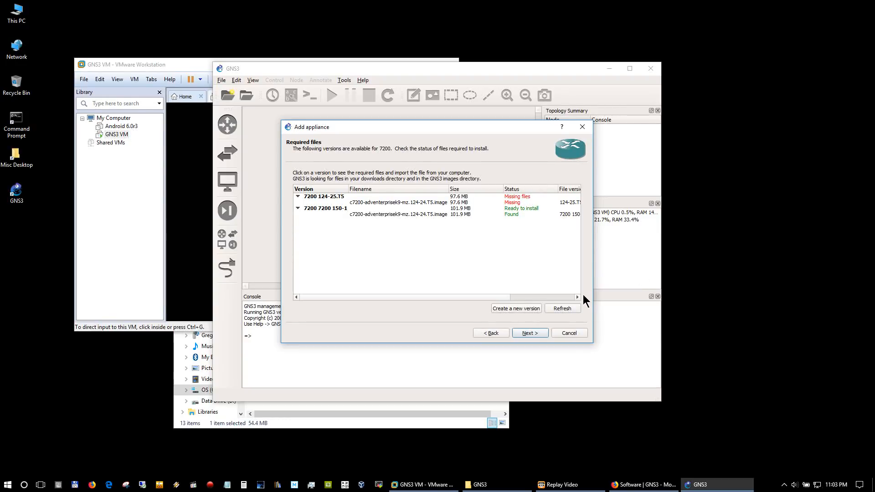
pyautogui.click(387, 214)
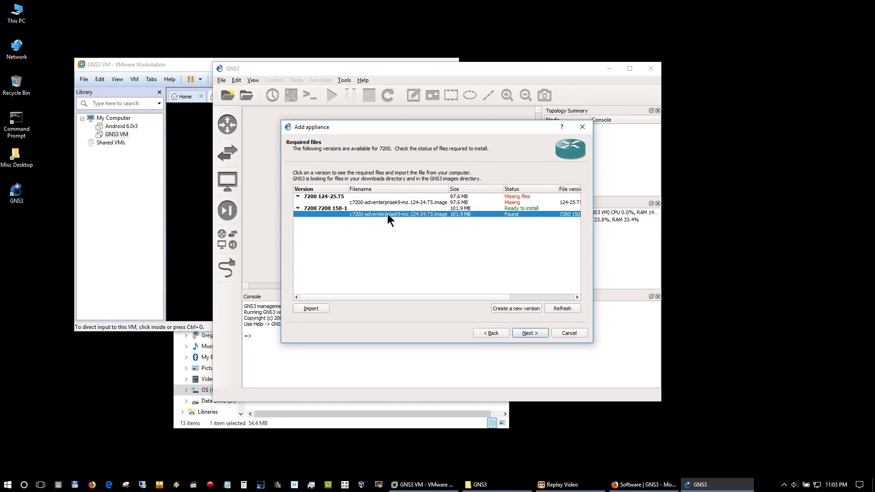
pyautogui.click(341, 208)
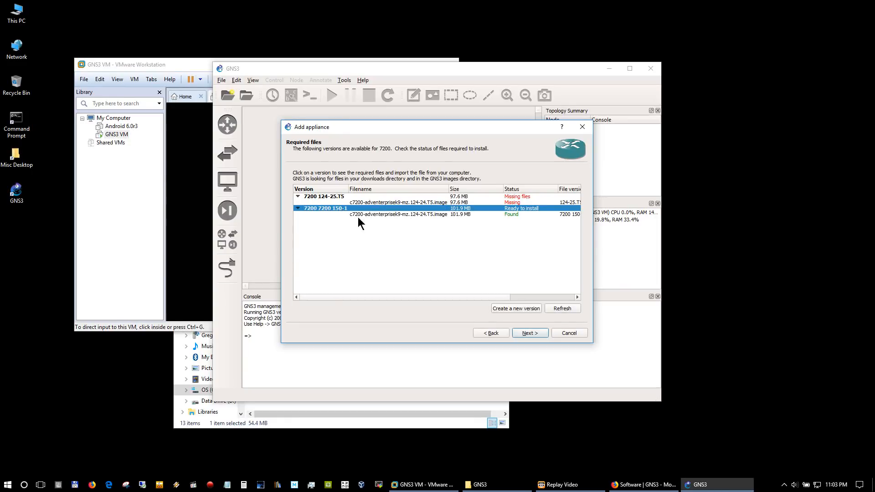
pyautogui.click(529, 333)
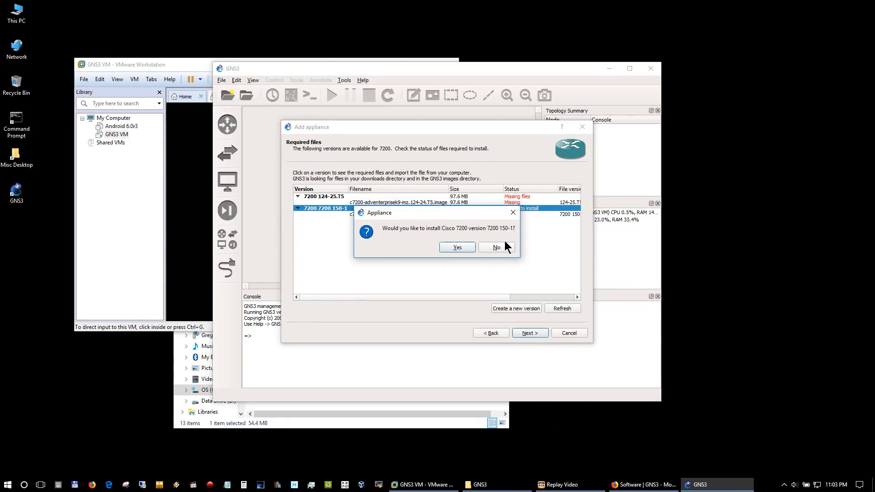
pyautogui.click(457, 247)
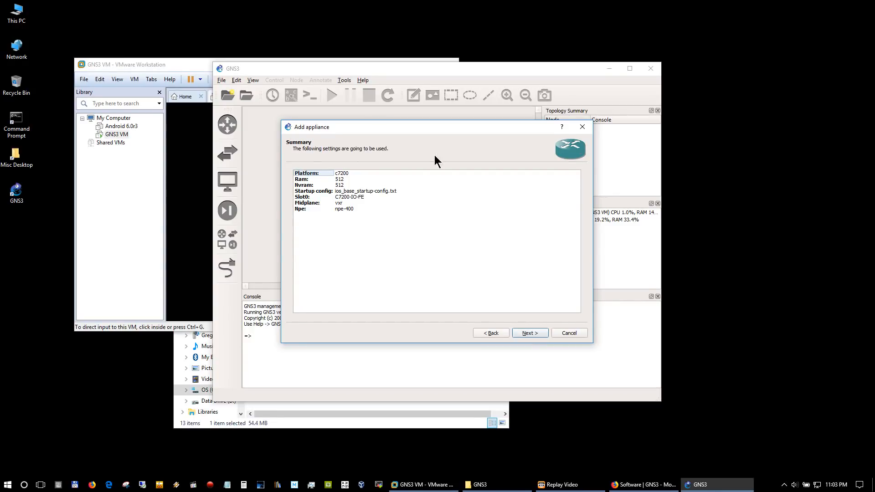
pyautogui.click(534, 335)
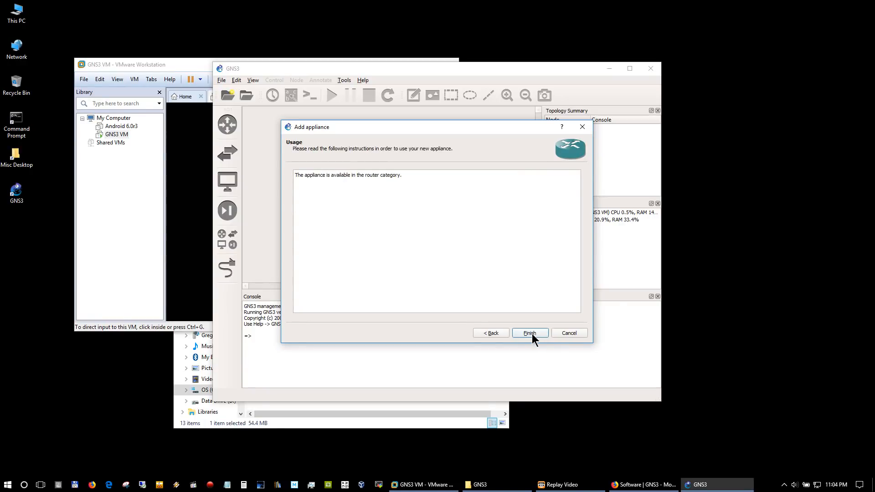
pyautogui.click(530, 333)
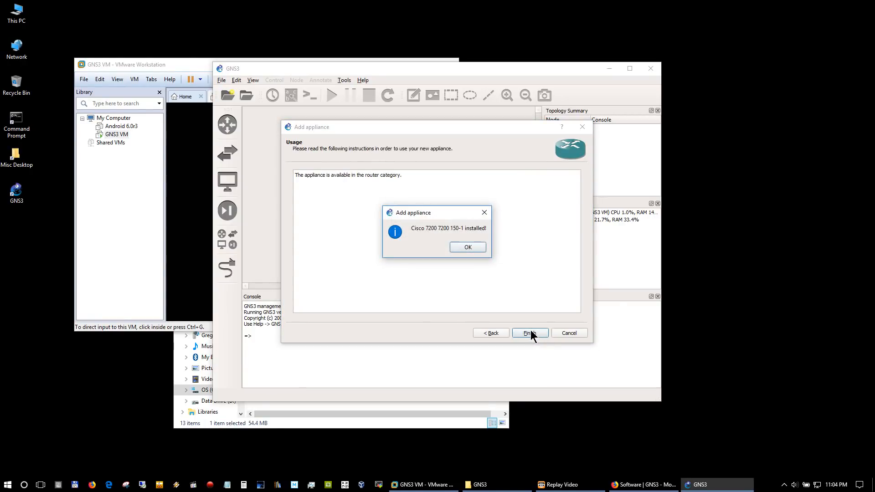
pyautogui.click(479, 247)
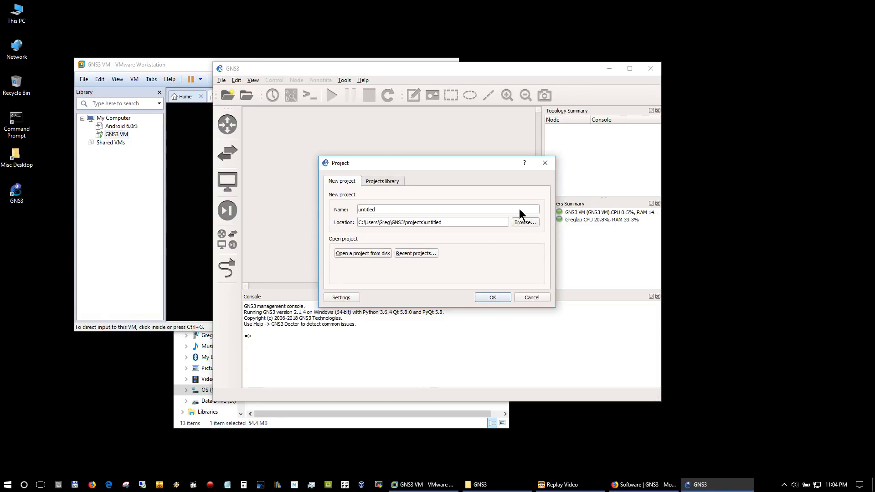
pyautogui.click(523, 298)
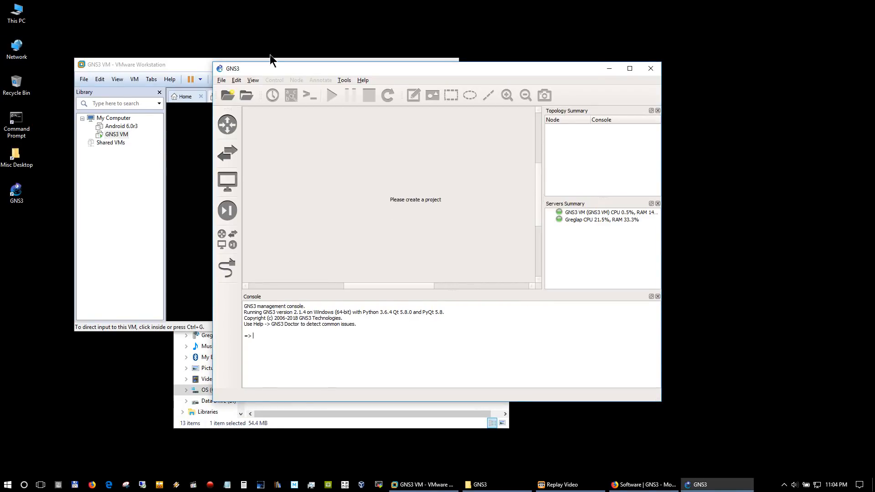
# Open the GNS3 preferences and set the local projects directory to C:\GNS3\Projects.
pyautogui.click(236, 81)
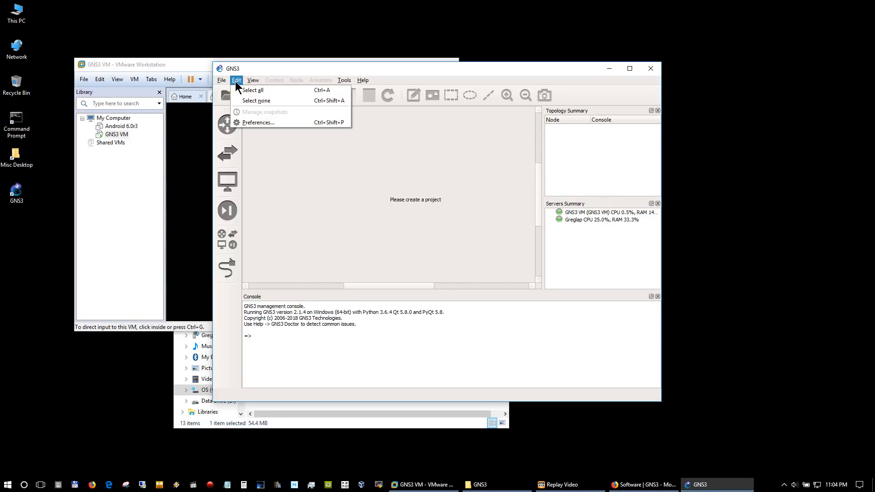
pyautogui.click(260, 122)
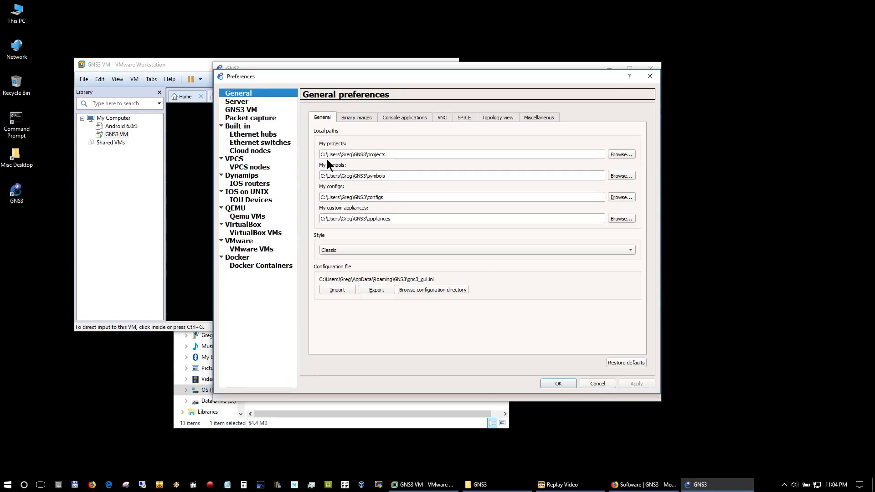
pyautogui.moveTo(328, 157); pyautogui.dragTo(348, 157)
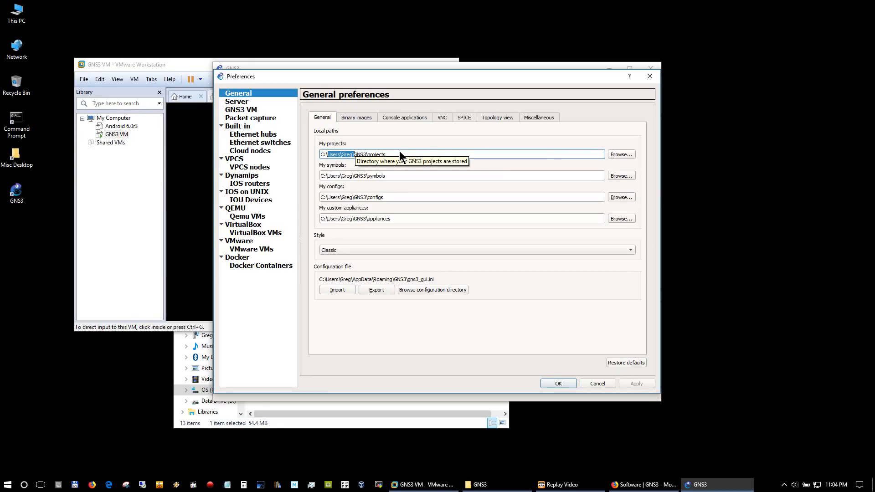
pyautogui.click(621, 154)
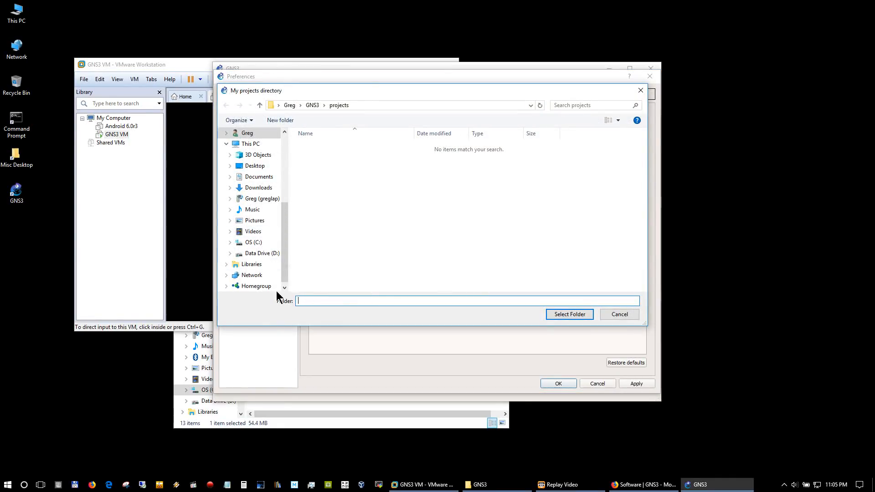
pyautogui.click(266, 243)
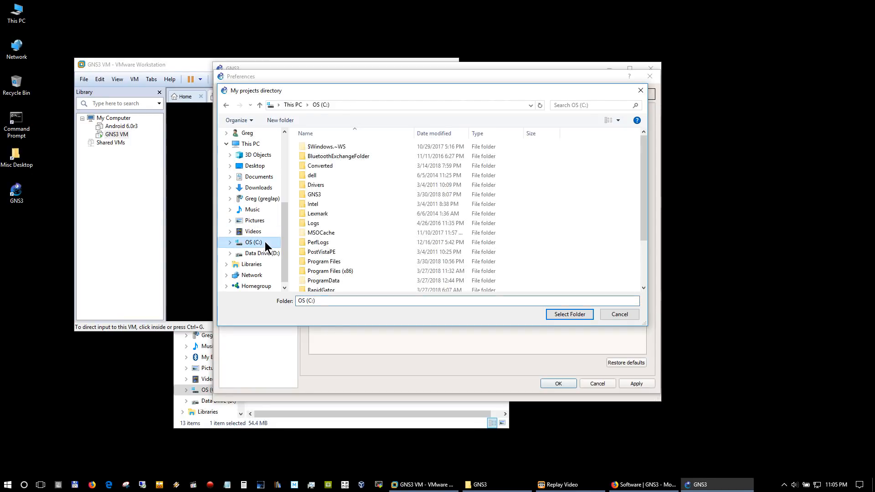
pyautogui.click(321, 197)
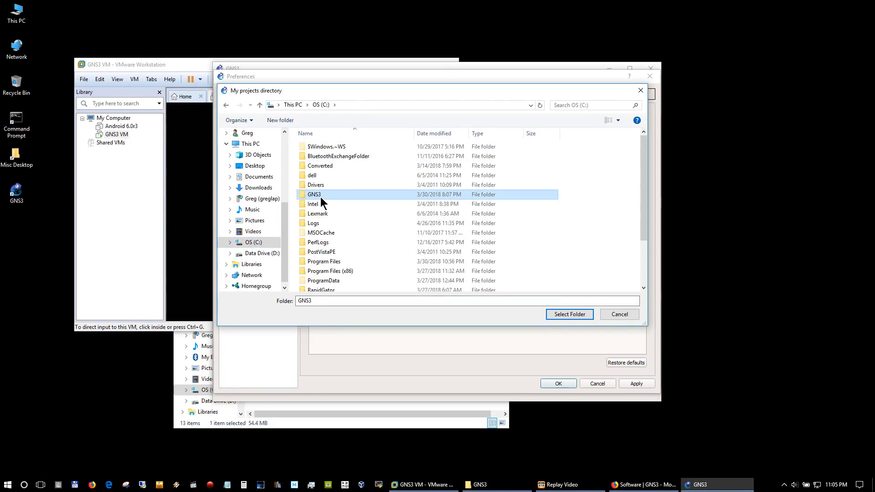
pyautogui.doubleClick(319, 193)
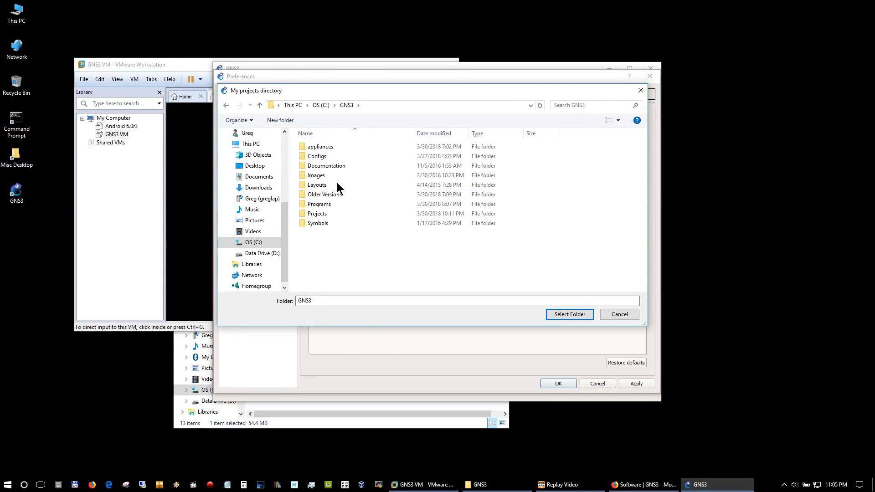
pyautogui.doubleClick(329, 212)
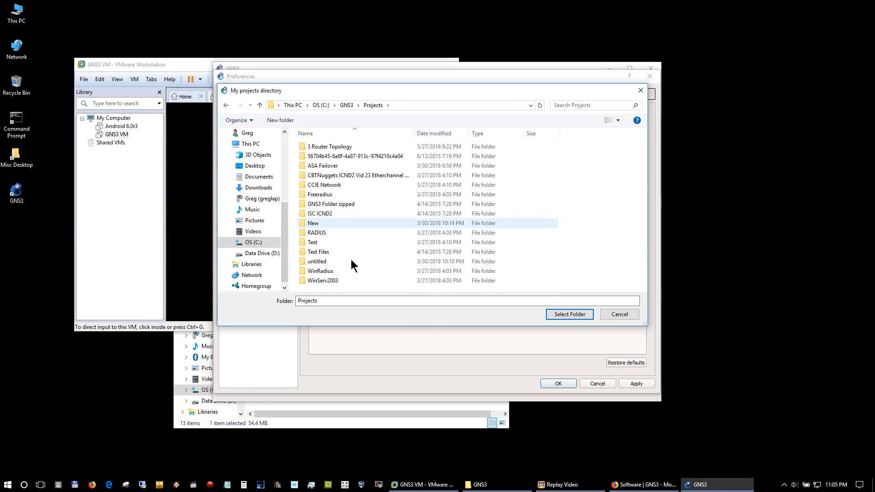
pyautogui.click(561, 316)
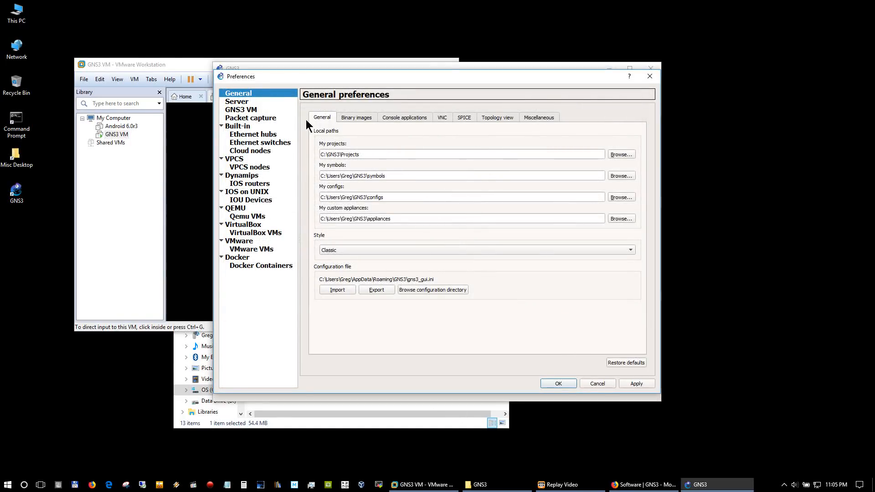
# Set the local symbols directory in the general preferences to C:\GNS3\Symbols.
pyautogui.click(629, 176)
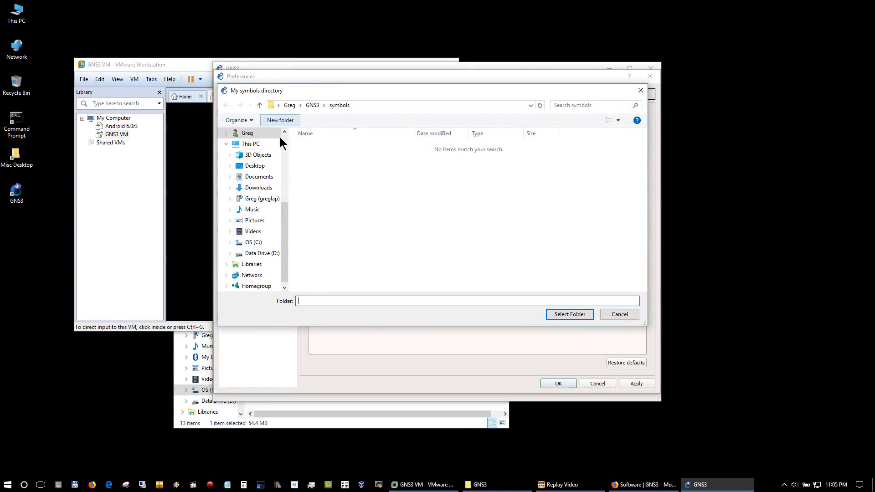
pyautogui.click(258, 244)
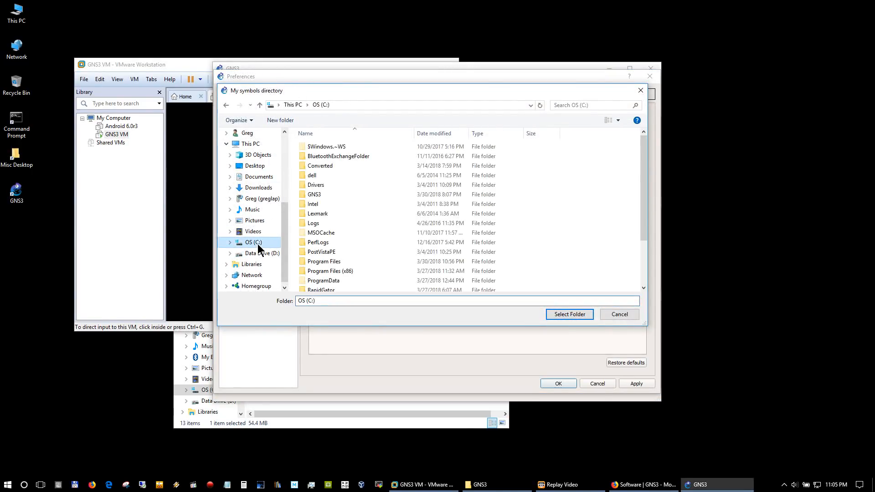
pyautogui.doubleClick(311, 195)
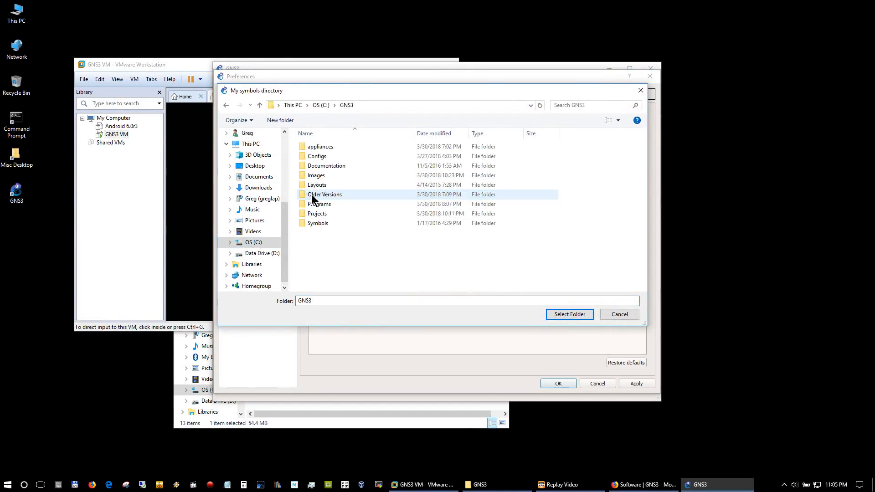
pyautogui.doubleClick(328, 223)
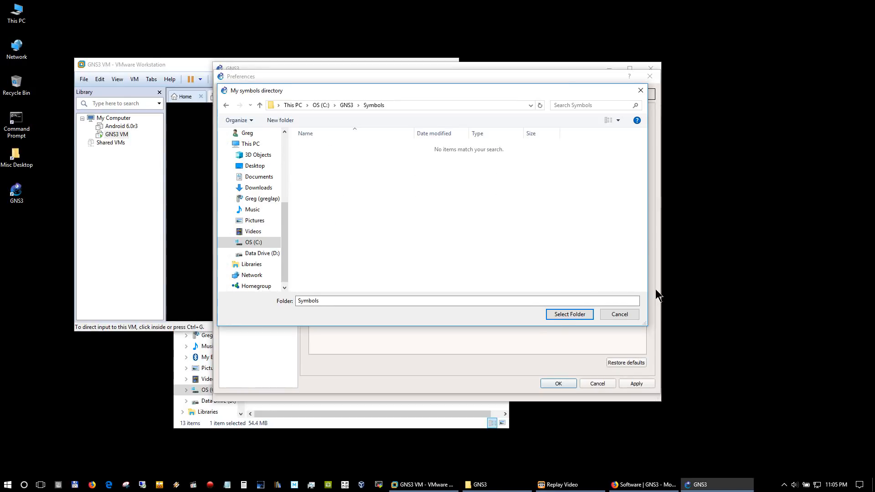
pyautogui.click(562, 316)
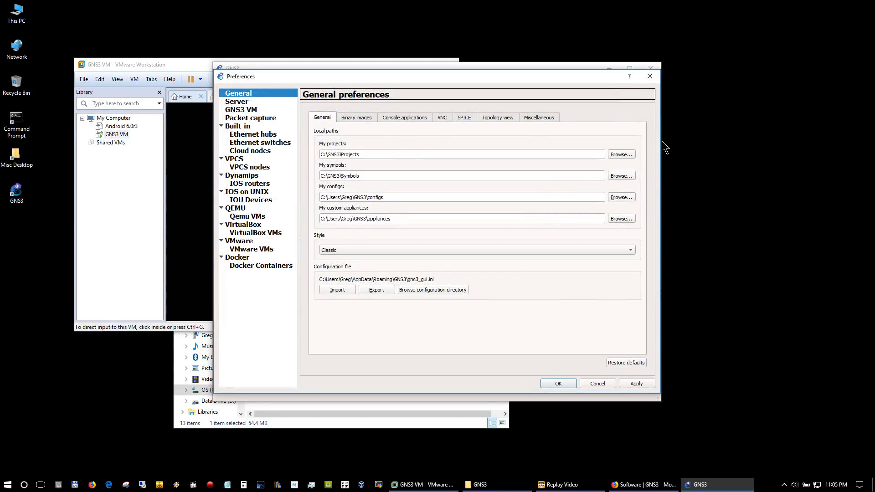
# Set the local configs directory in the general preferences to C:\GNS3\Configs.
pyautogui.click(629, 195)
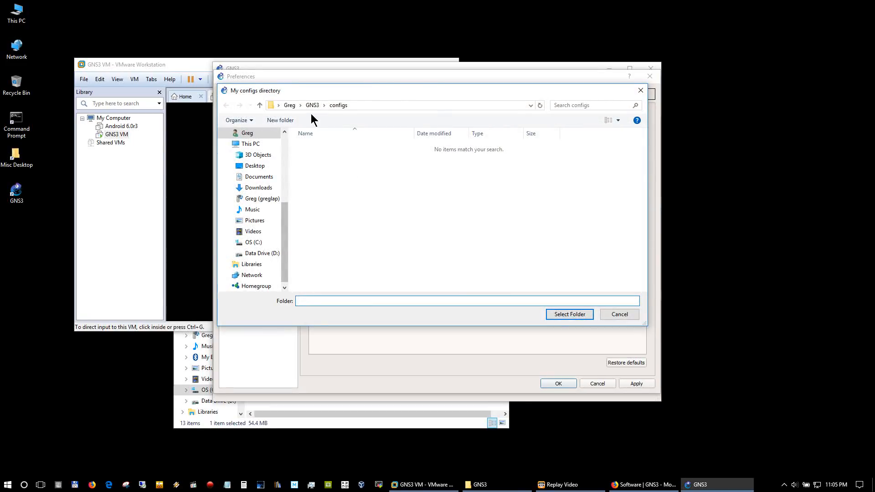
pyautogui.click(313, 106)
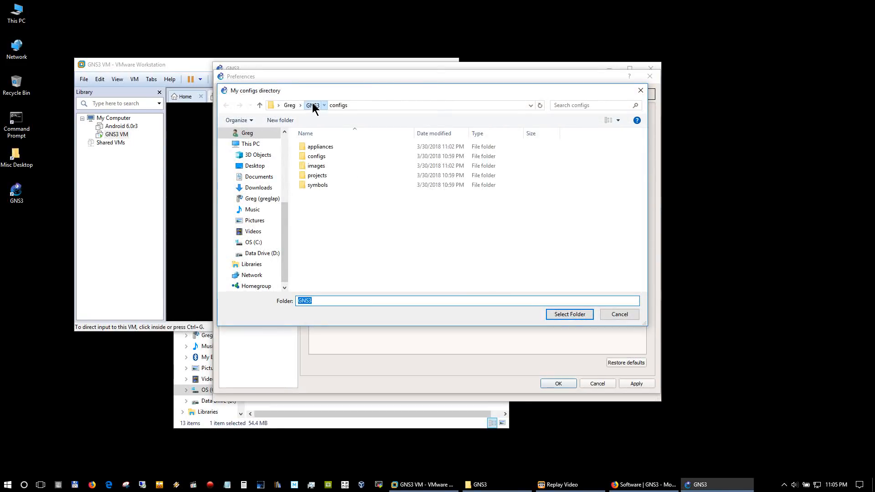
pyautogui.click(252, 243)
pyautogui.click(324, 186)
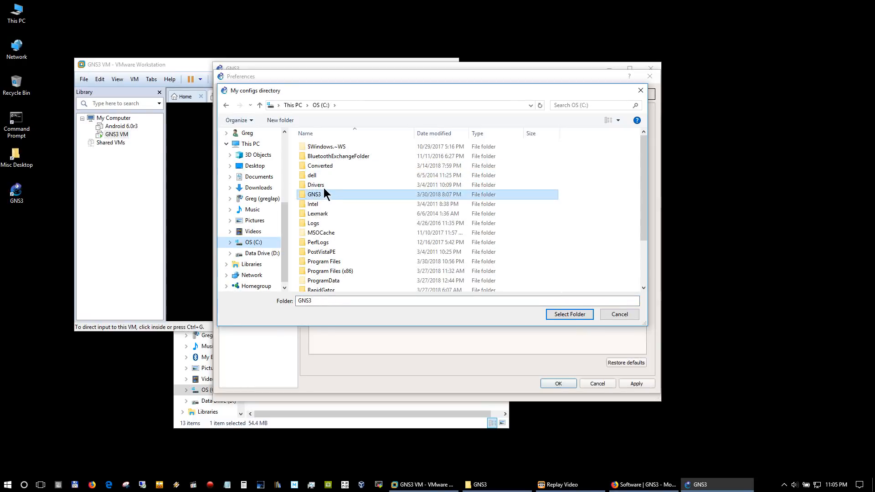
pyautogui.click(319, 194)
pyautogui.click(319, 194)
pyautogui.click(338, 212)
pyautogui.click(332, 192)
pyautogui.doubleClick(331, 192)
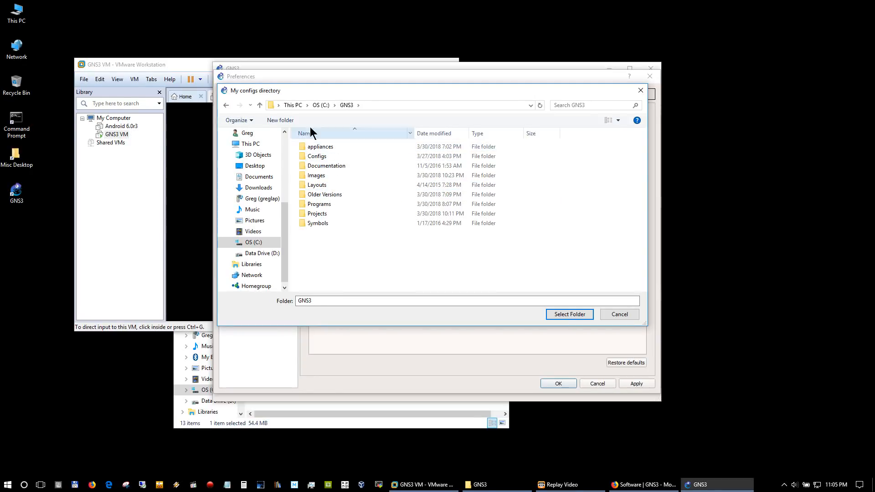
pyautogui.click(314, 164)
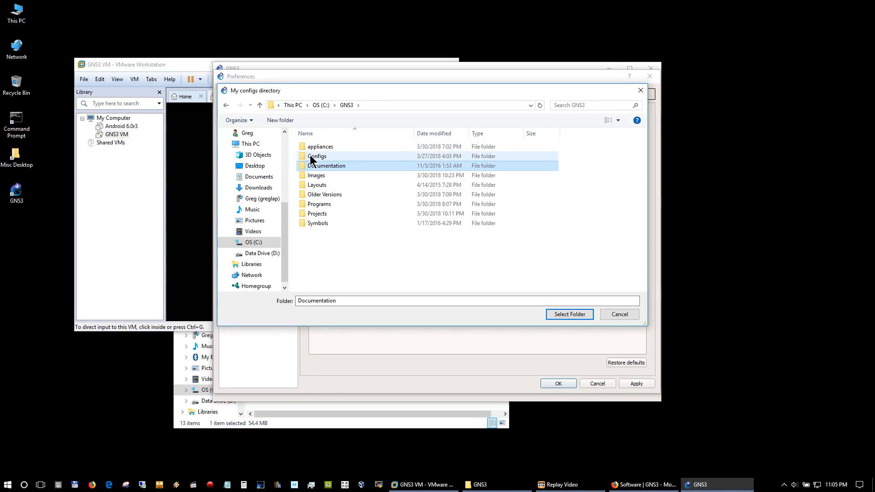
pyautogui.click(311, 156)
pyautogui.doubleClick(310, 155)
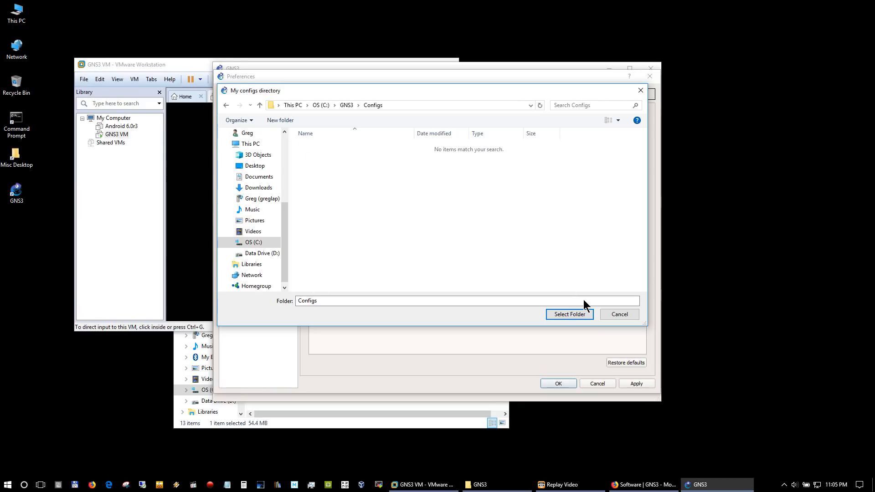
pyautogui.click(577, 314)
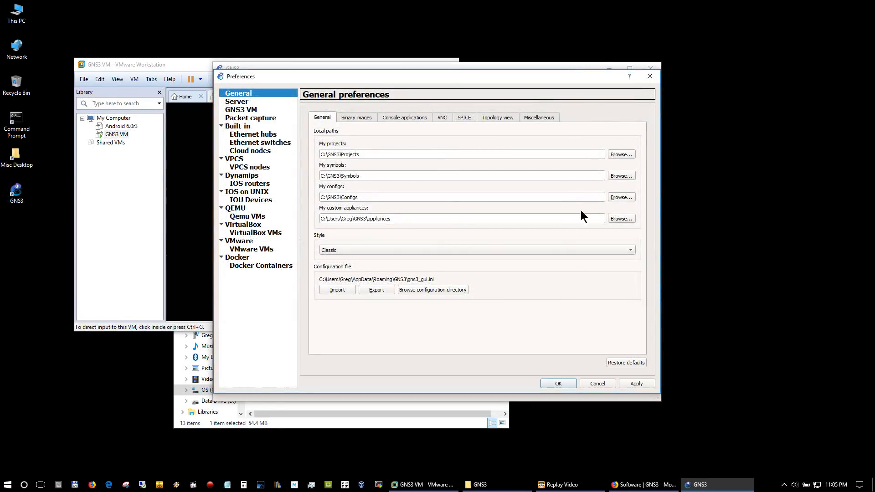
# Set the custom appliances directory in the general preferences to C:\GNS3\appliances.
pyautogui.click(619, 219)
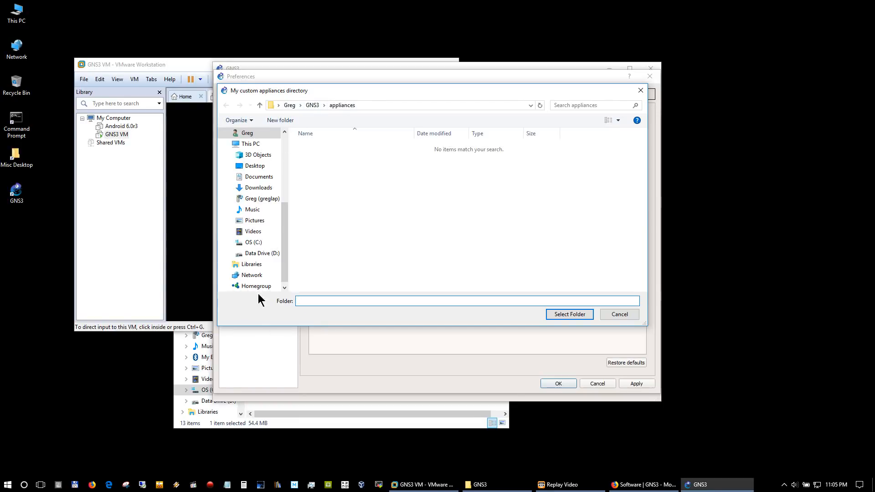
pyautogui.click(272, 246)
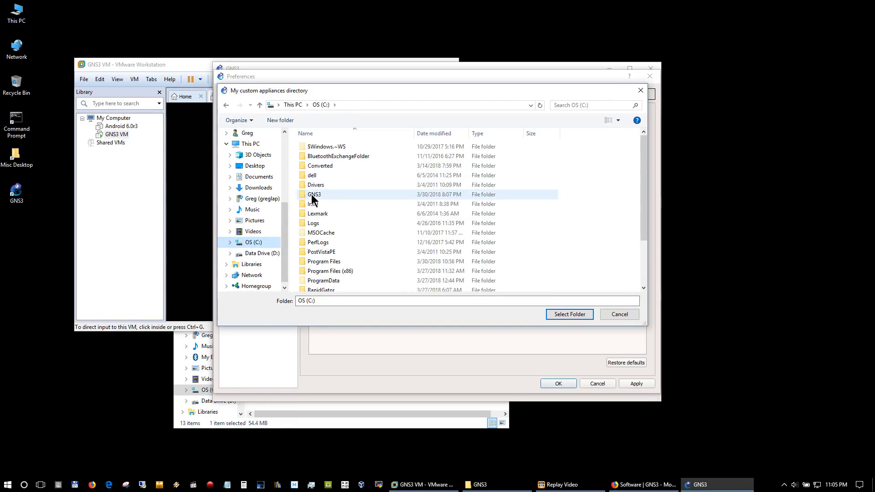
pyautogui.click(311, 194)
pyautogui.doubleClick(312, 194)
pyautogui.click(311, 194)
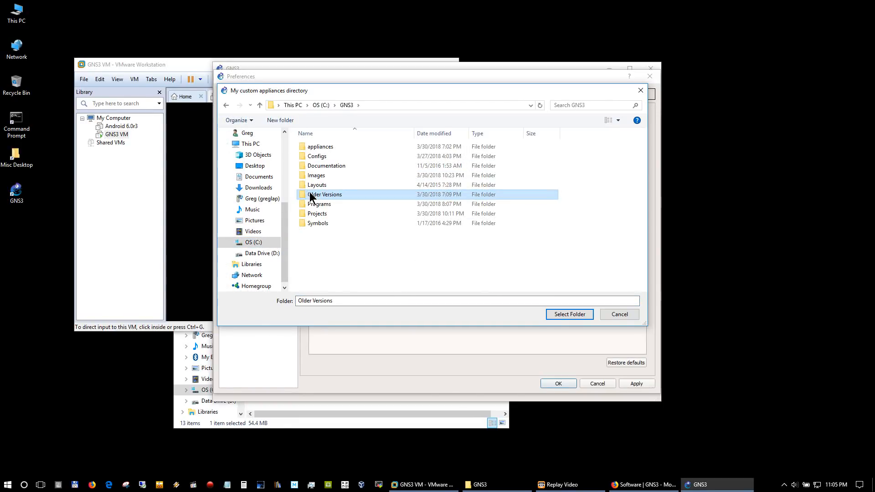
pyautogui.doubleClick(327, 146)
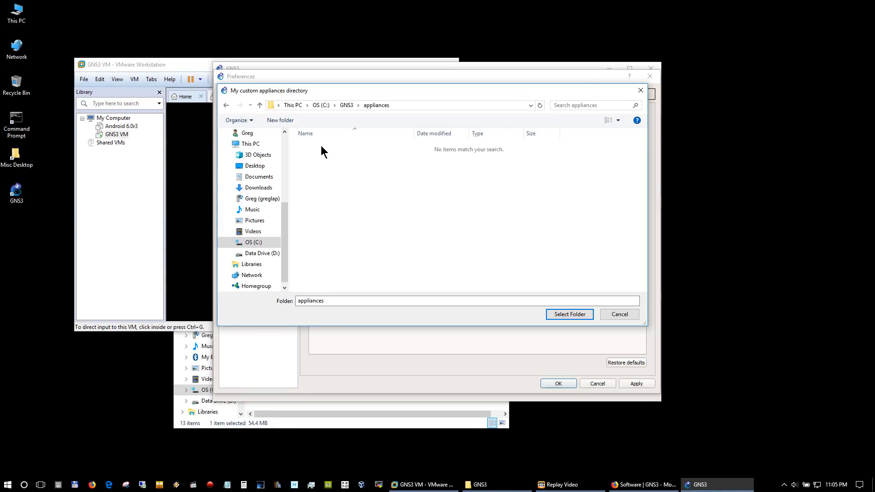
pyautogui.click(556, 318)
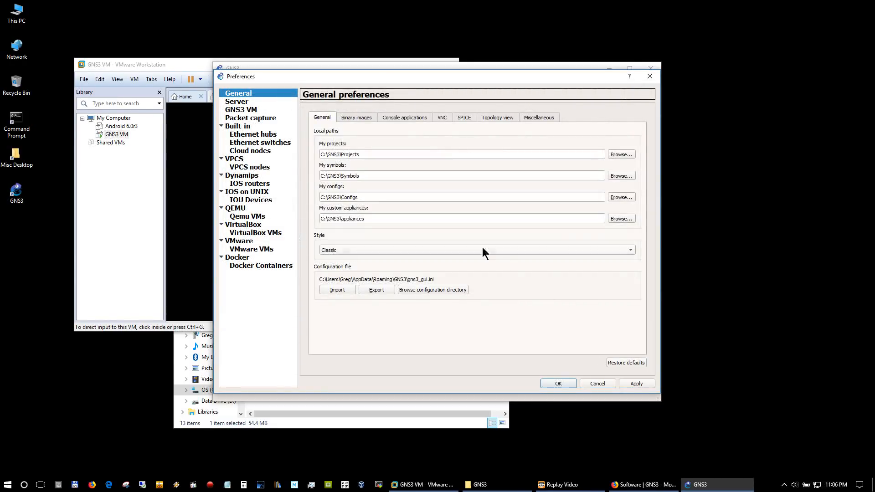
# Set the binary images directory in the general preferences to C:\GNS3\Images.
pyautogui.click(351, 119)
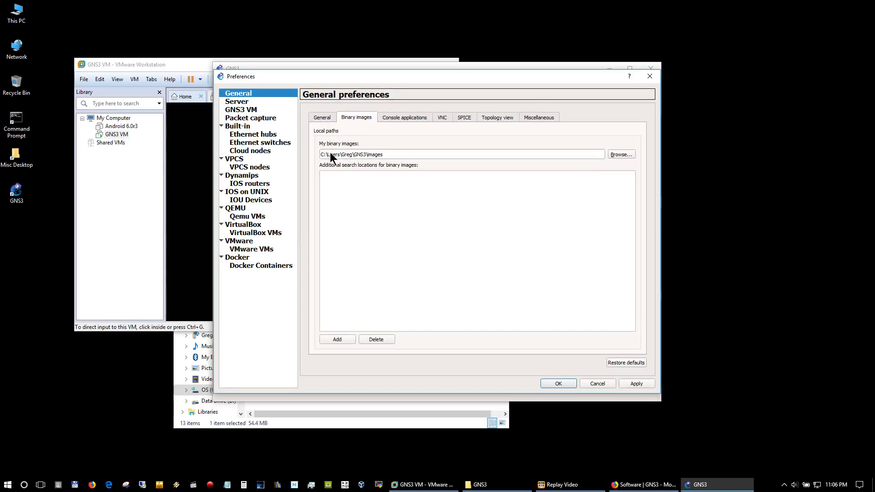
pyautogui.click(322, 118)
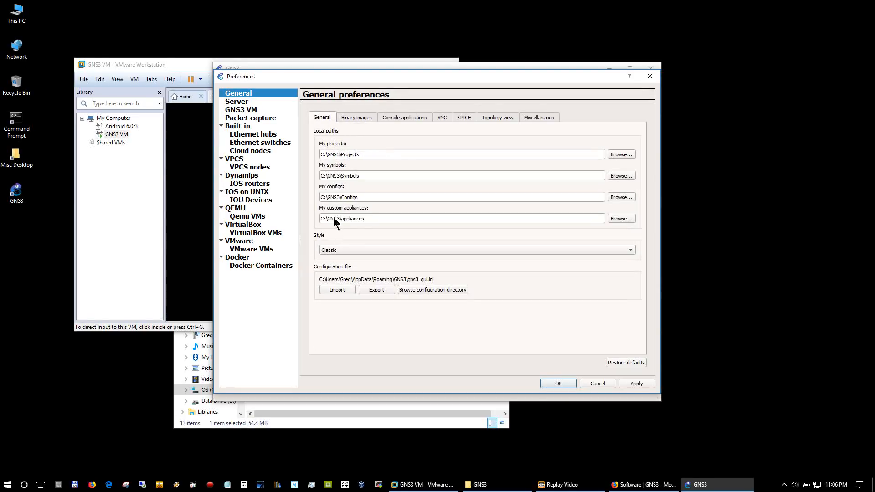
pyautogui.click(355, 118)
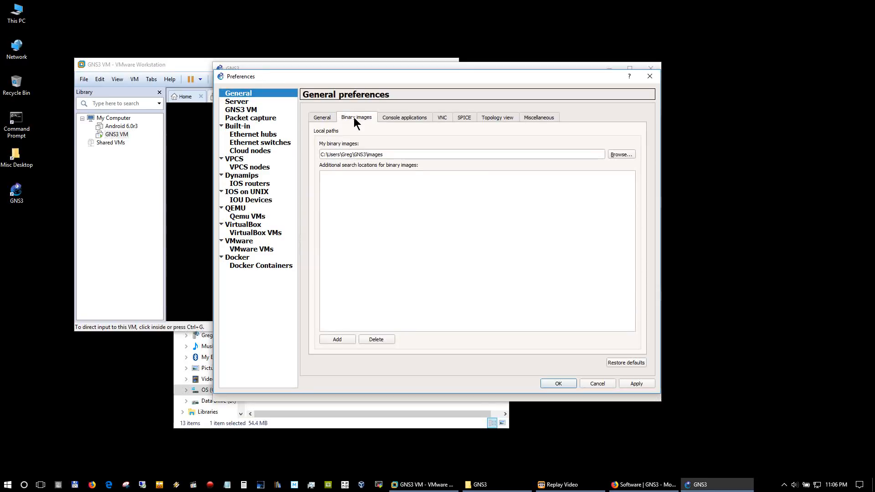
pyautogui.click(622, 155)
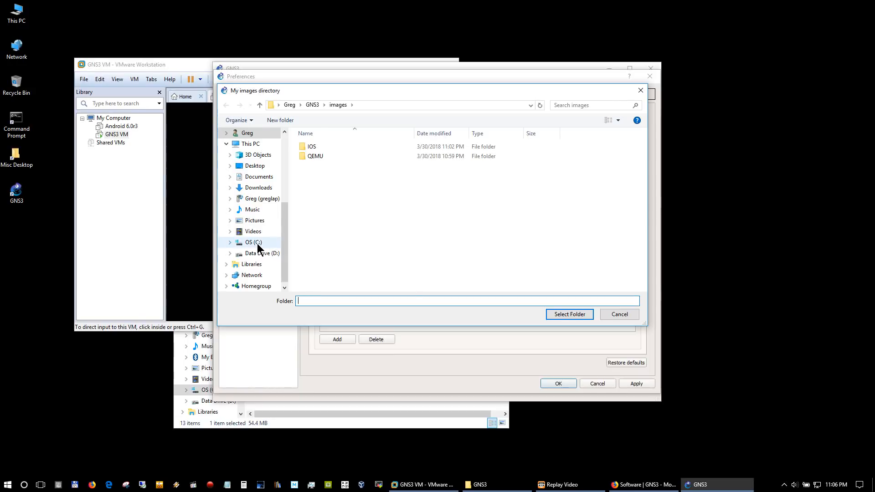
pyautogui.click(256, 243)
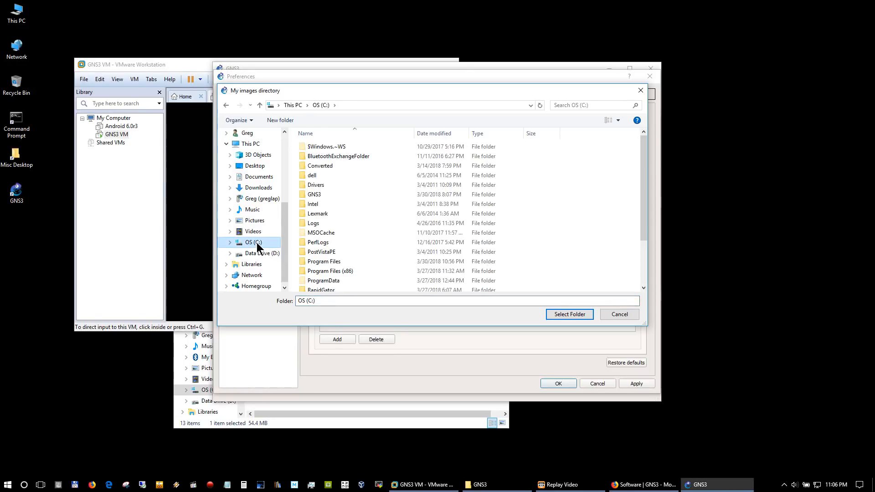
pyautogui.doubleClick(318, 195)
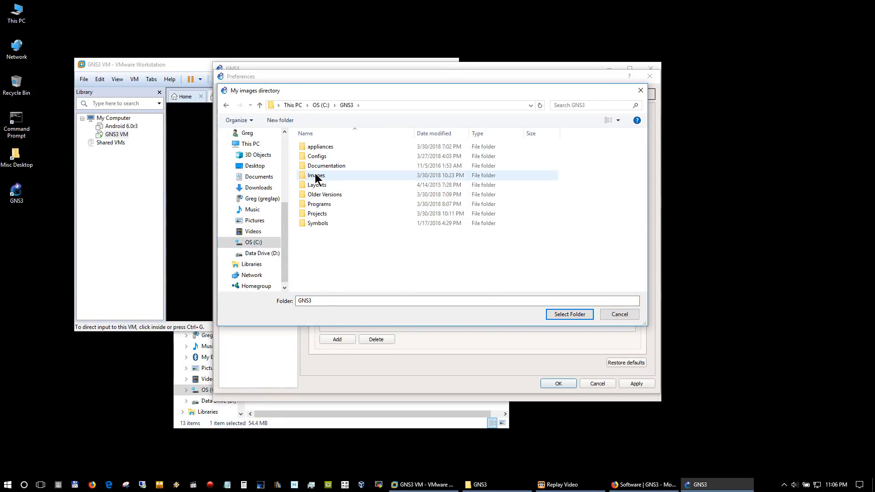
pyautogui.doubleClick(317, 176)
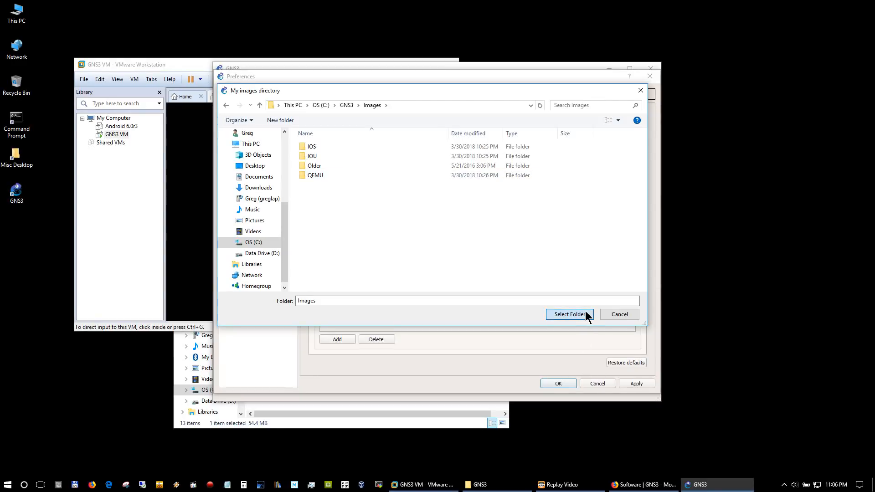
pyautogui.click(585, 314)
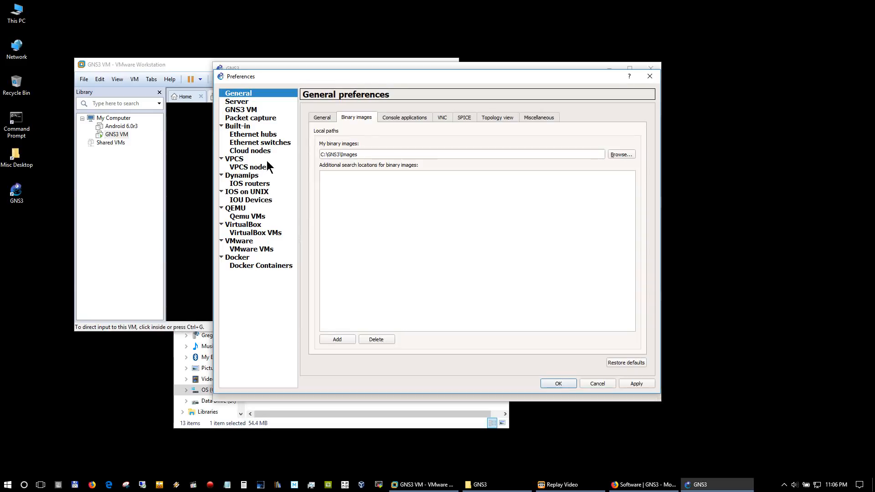
# Open the console application preferences and locate the MobaXterm_installer_10.5 file in the C:\GNS3 folder.
pyautogui.click(402, 120)
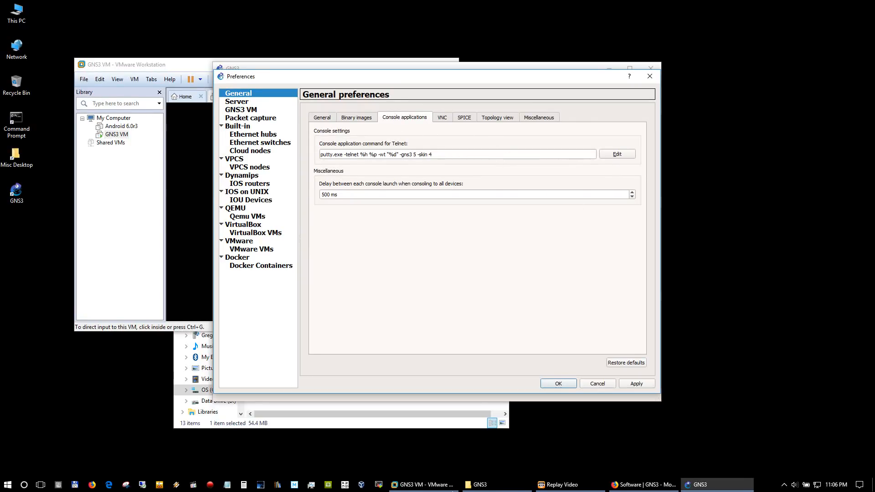
pyautogui.click(437, 406)
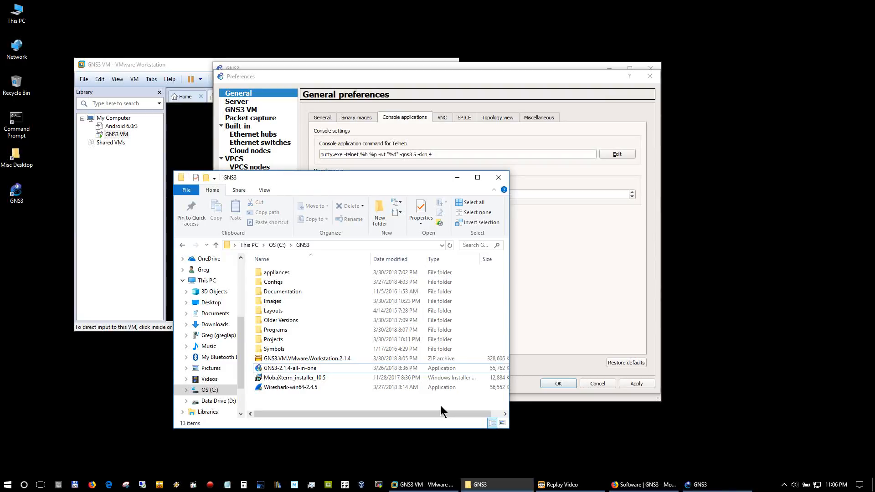
pyautogui.click(299, 378)
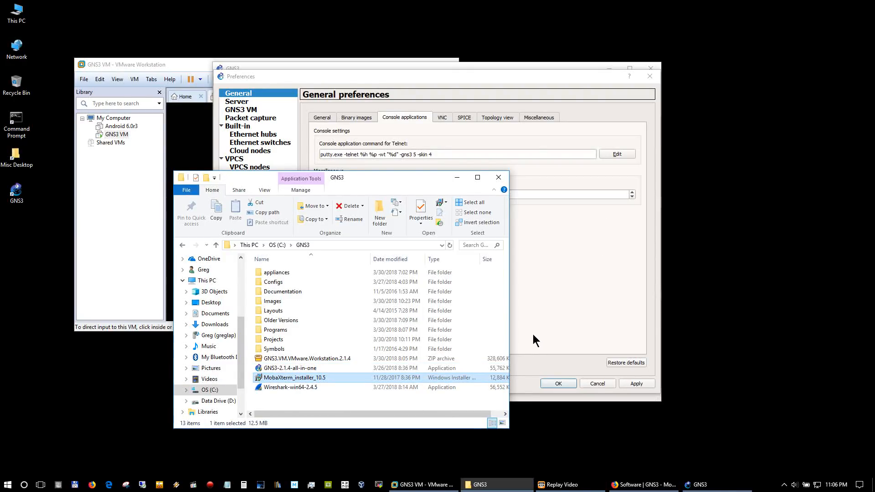
pyautogui.click(606, 271)
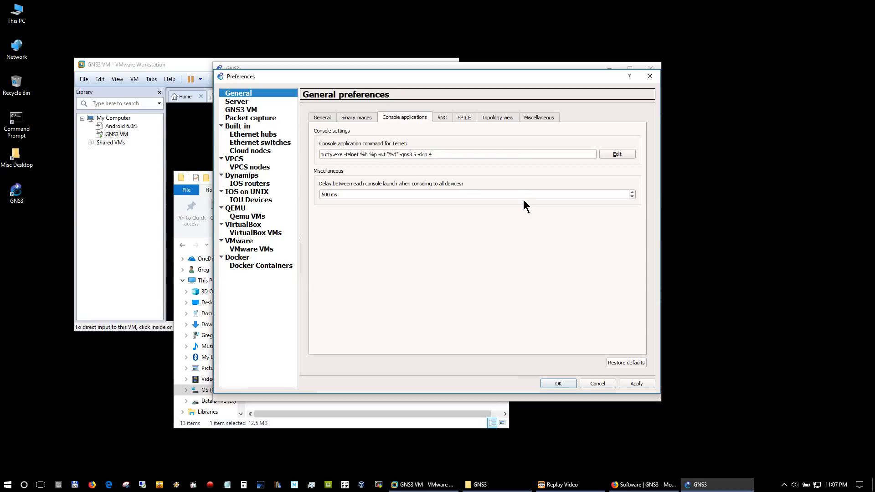
# Choose the predefined MobaXterm command as the console application command for Telnet.
pyautogui.click(612, 154)
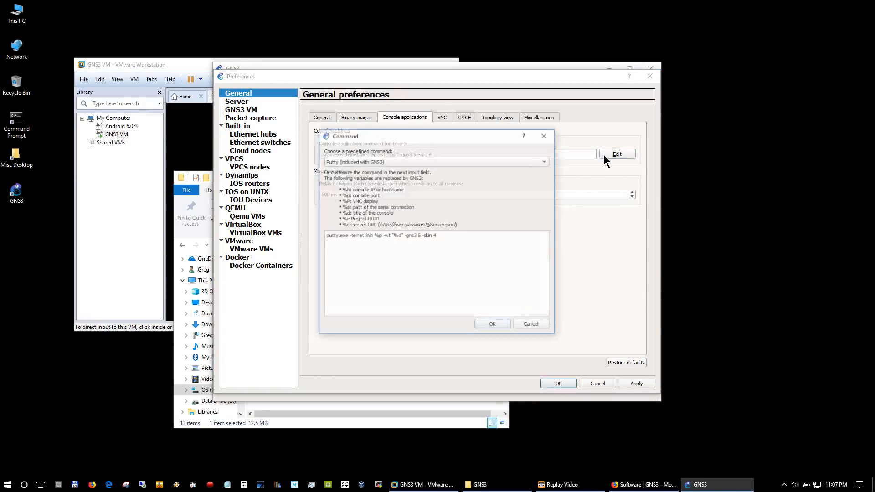
pyautogui.click(451, 161)
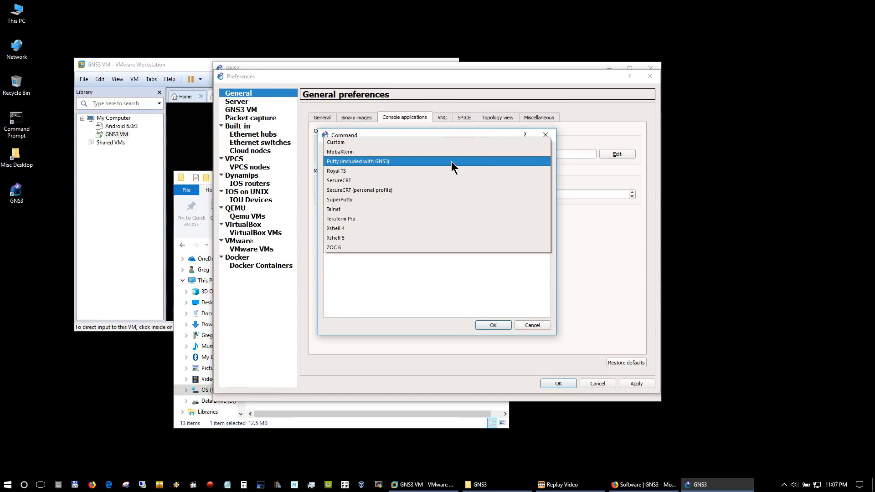
pyautogui.click(452, 152)
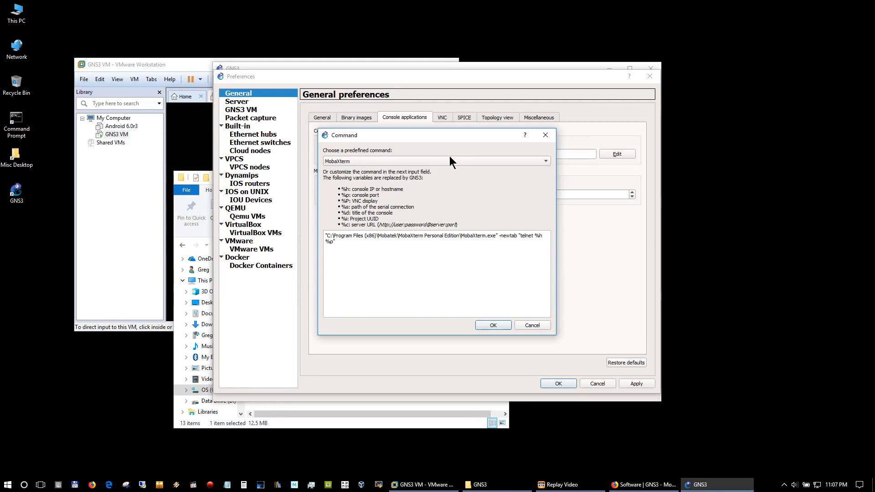
pyautogui.click(449, 157)
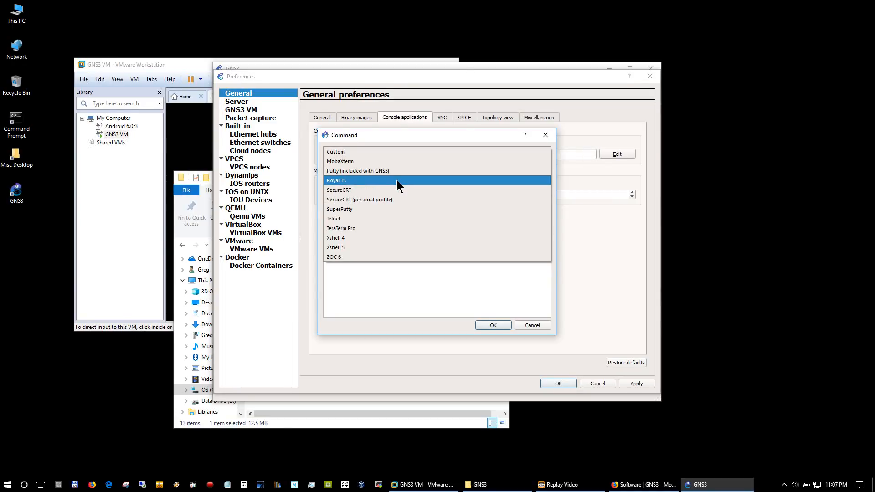
pyautogui.click(439, 160)
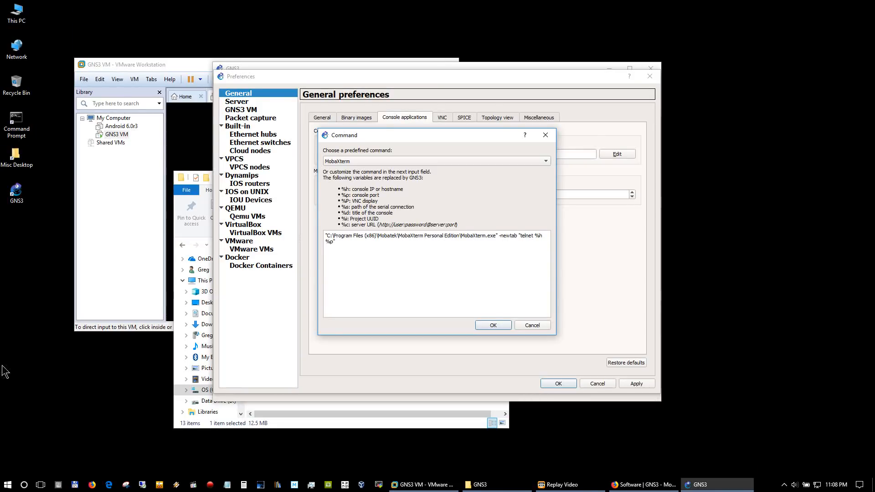
# Look through C:\Program Files in a new File Explorer window for the MobaXterm installation folder.
pyautogui.click(21, 10)
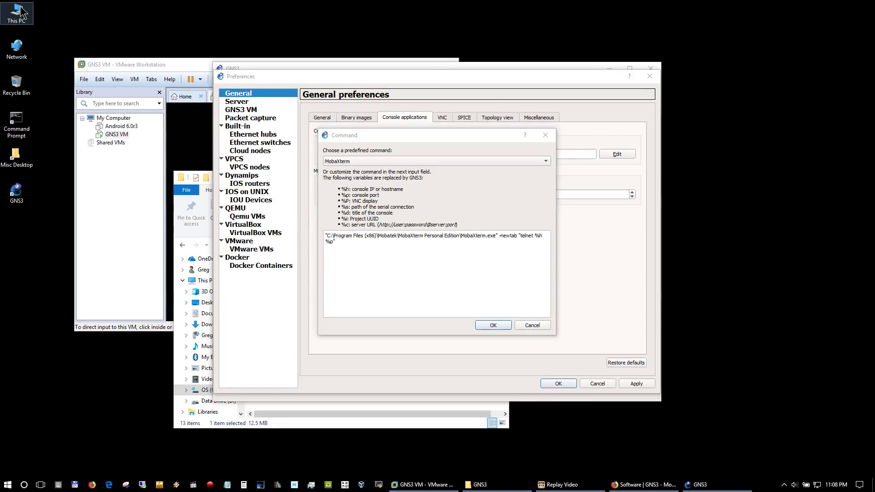
pyautogui.doubleClick(21, 10)
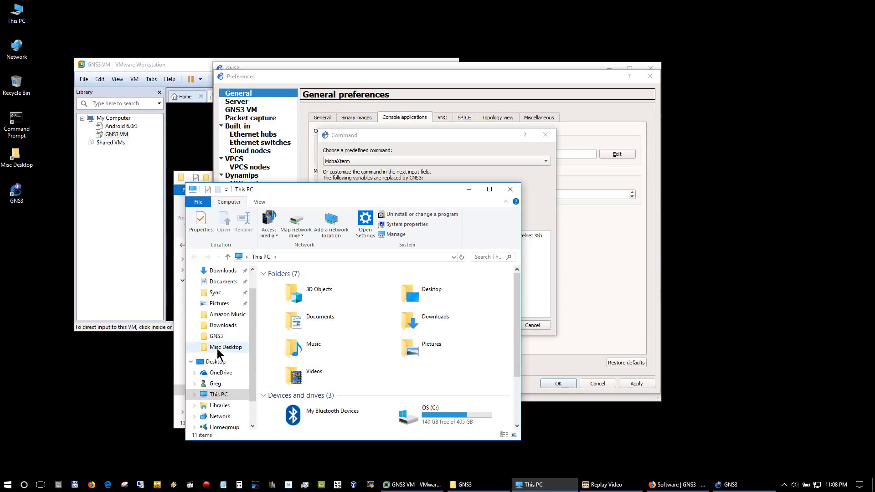
pyautogui.scroll(-1, 252, 415)
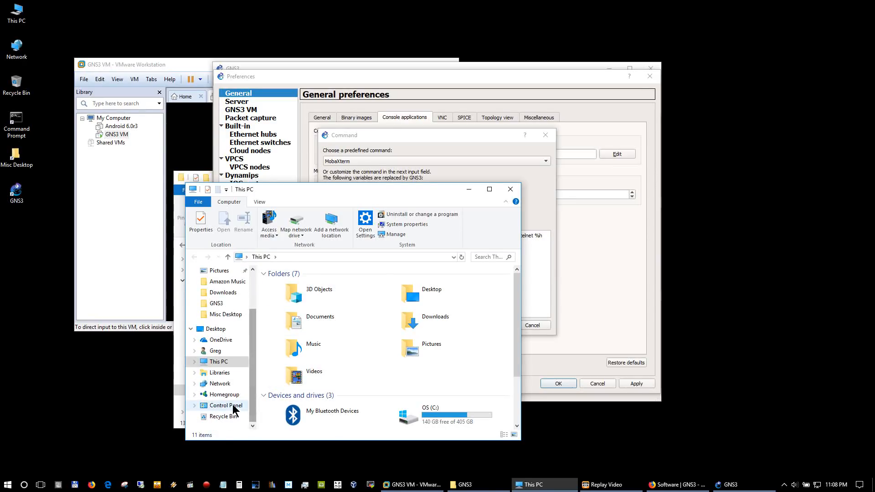
pyautogui.click(195, 362)
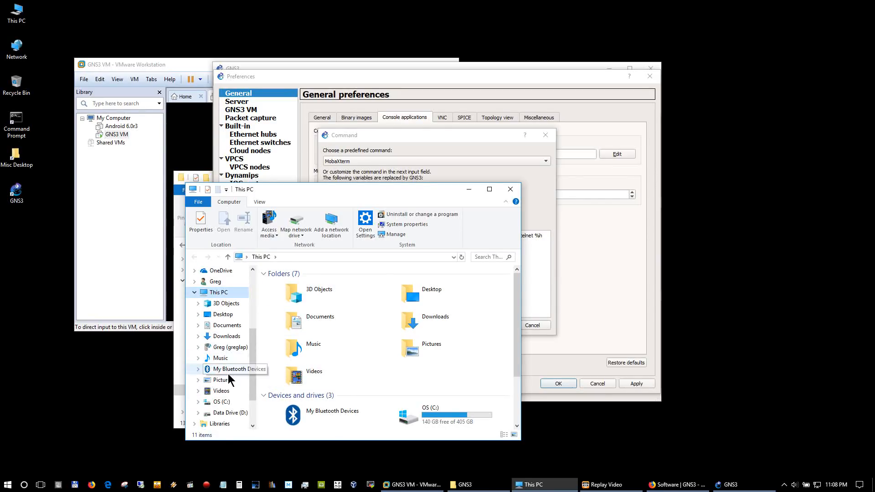
pyautogui.click(222, 402)
pyautogui.scroll(-4, 301, 351)
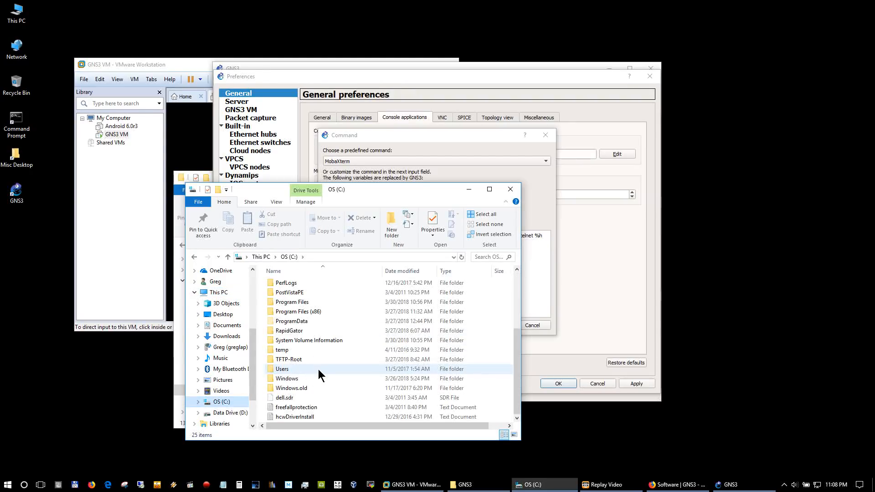
pyautogui.doubleClick(313, 303)
pyautogui.scroll(-7, 326, 332)
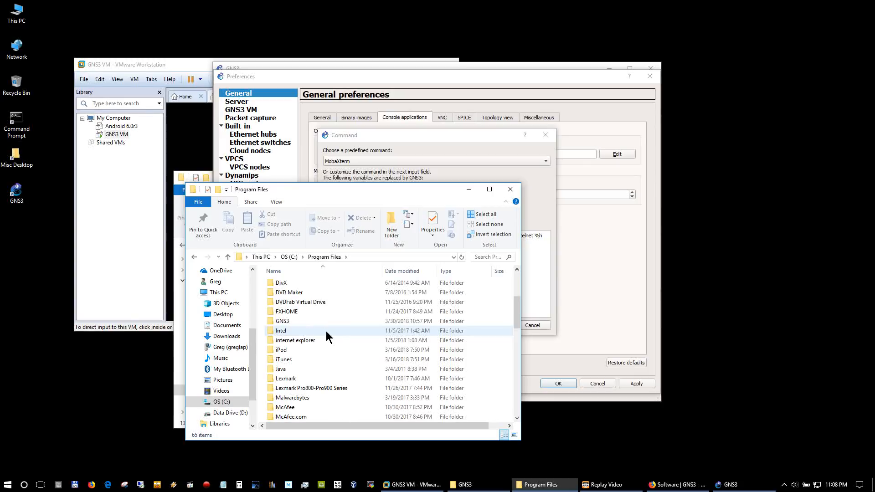
pyautogui.scroll(-2, 326, 331)
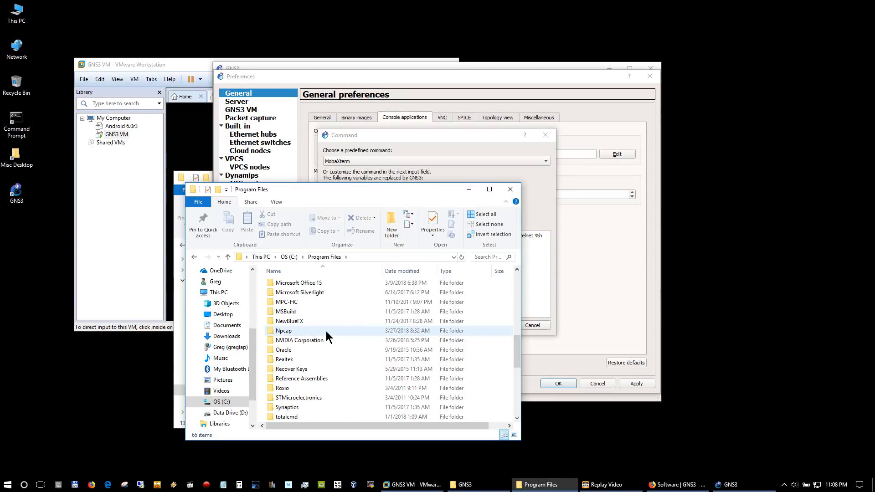
pyautogui.scroll(2, 327, 331)
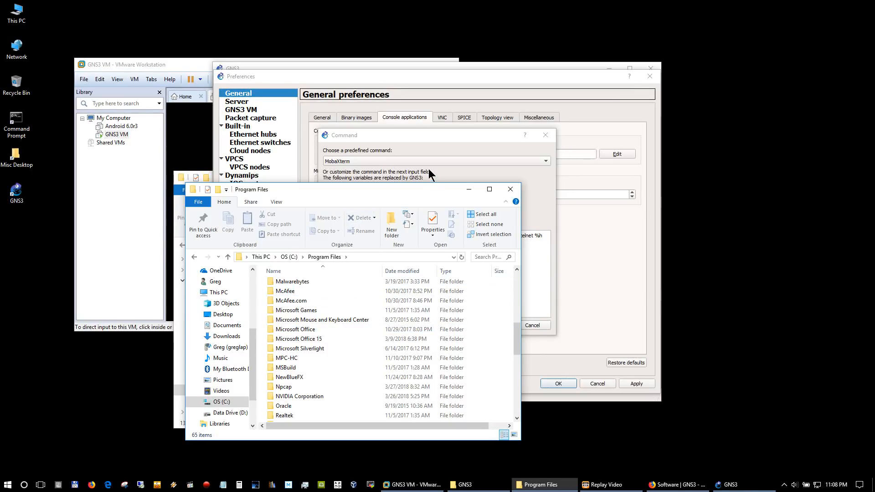
# Find and open the Mobatek folder in C:\Program Files (x86) to check the MobaXterm folder name.
pyautogui.moveTo(436, 189); pyautogui.dragTo(465, 201)
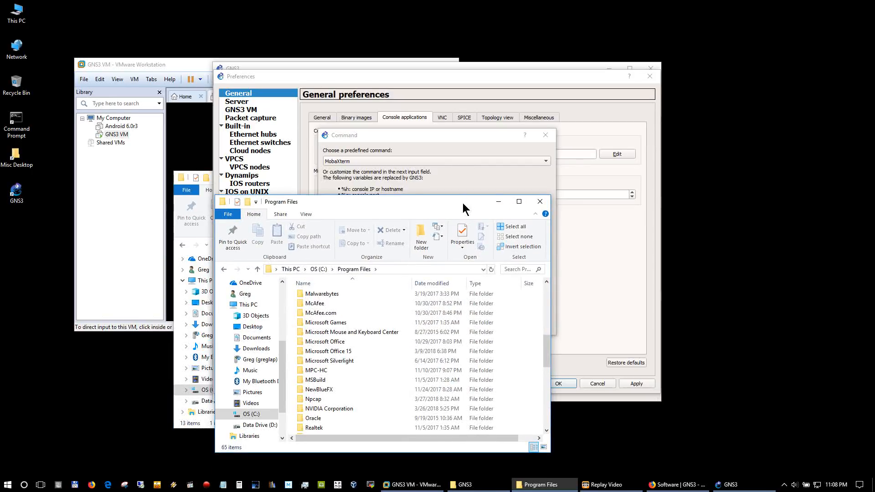
pyautogui.click(319, 269)
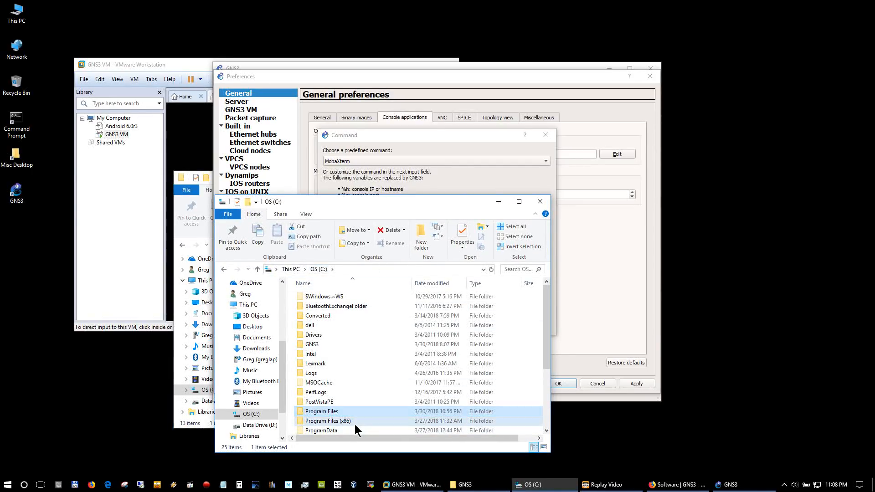
pyautogui.doubleClick(354, 424)
pyautogui.scroll(-10, 378, 366)
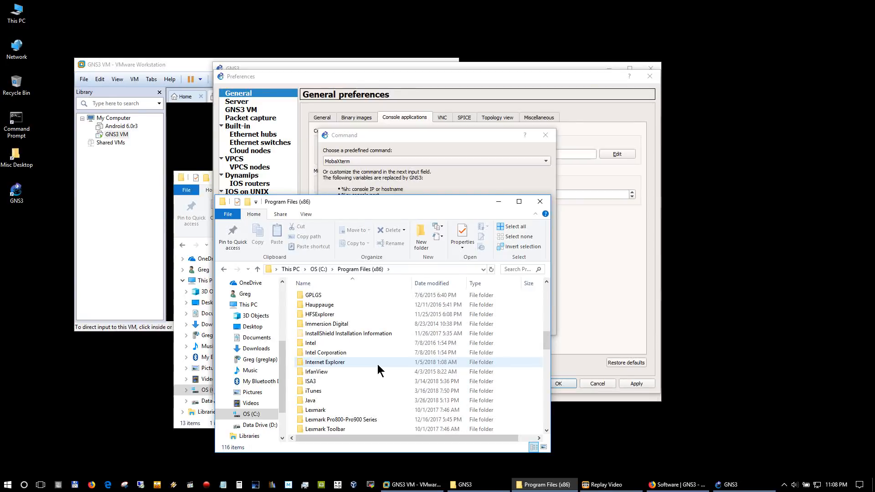
pyautogui.scroll(-1, 378, 365)
pyautogui.scroll(-8, 377, 365)
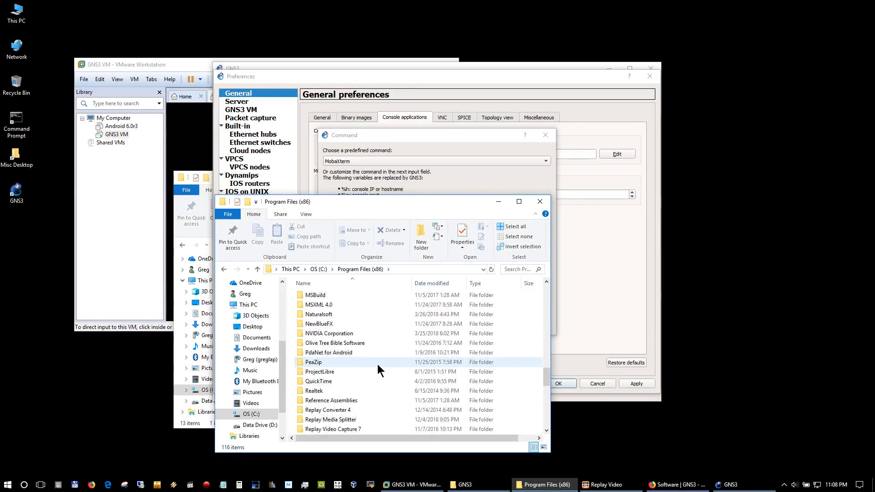
pyautogui.scroll(1, 376, 361)
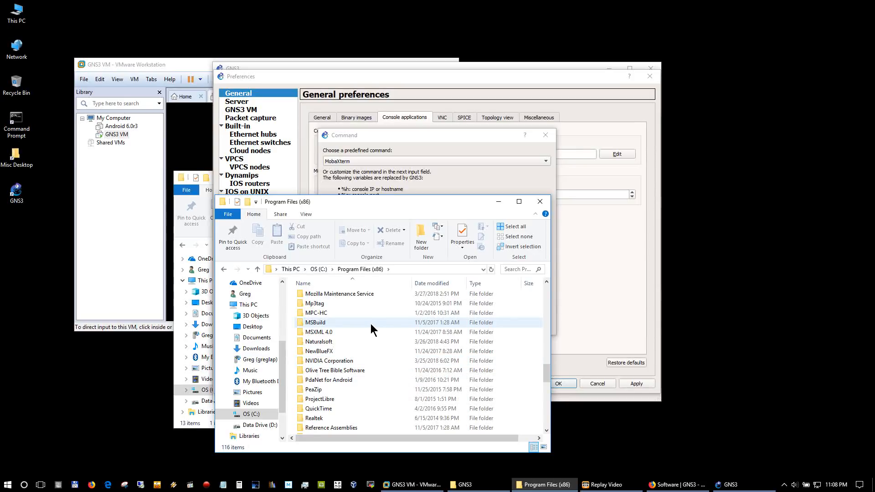
pyautogui.scroll(1, 370, 324)
pyautogui.doubleClick(370, 307)
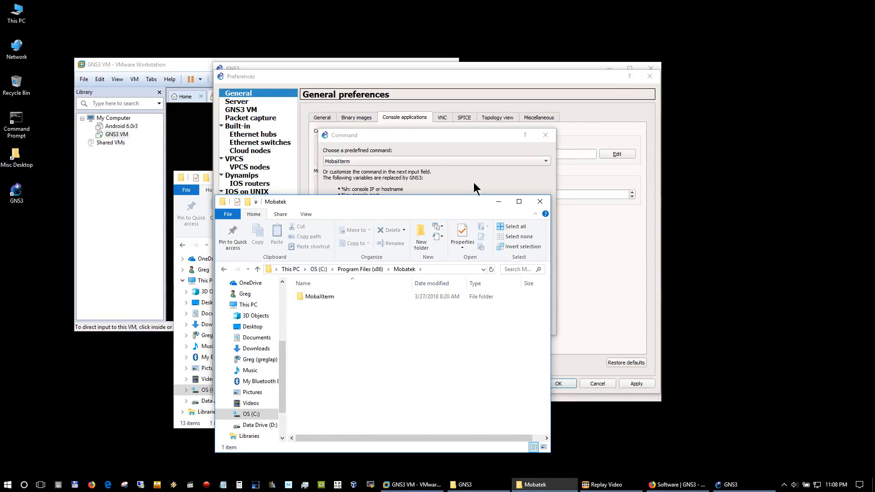
# Remove "Personal Edition" from the Telnet command so its path reads C:\Program Files (x86)\Mobatek\MobaXterm\MobaXterm.exe, and accept the custom command.
pyautogui.moveTo(468, 203); pyautogui.dragTo(480, 289)
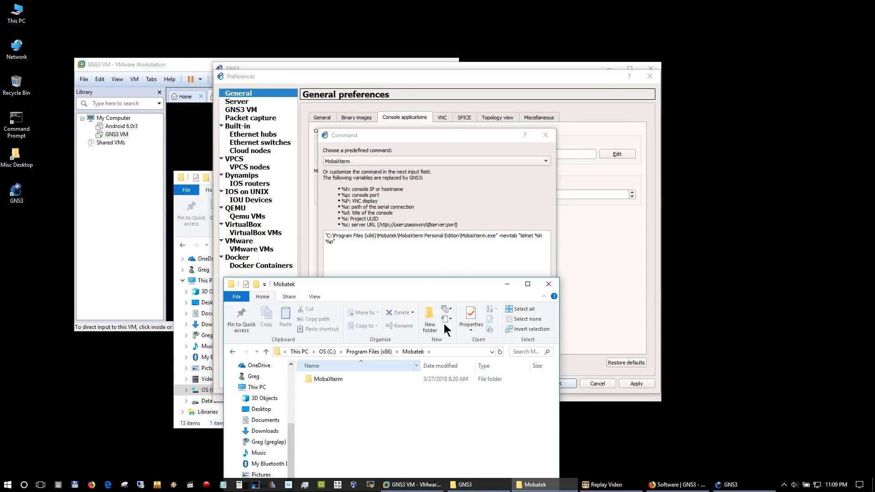
pyautogui.click(422, 239)
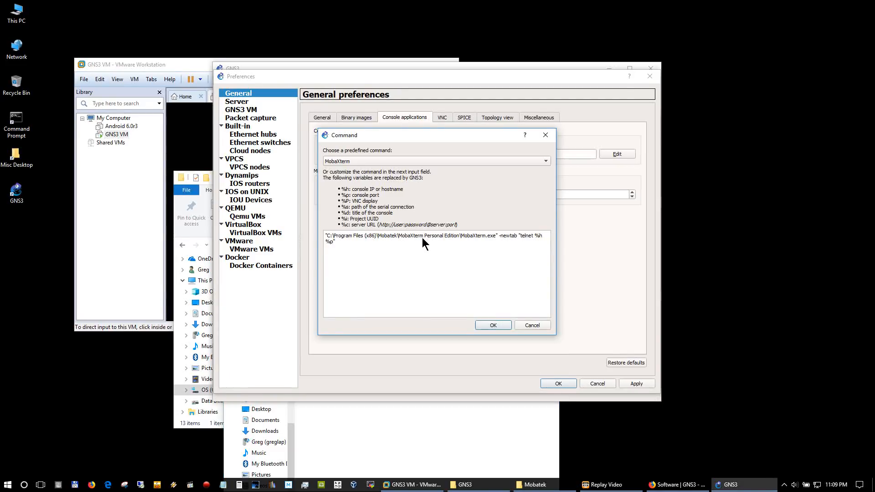
pyautogui.moveTo(424, 237); pyautogui.dragTo(458, 237)
pyautogui.press('Delete')
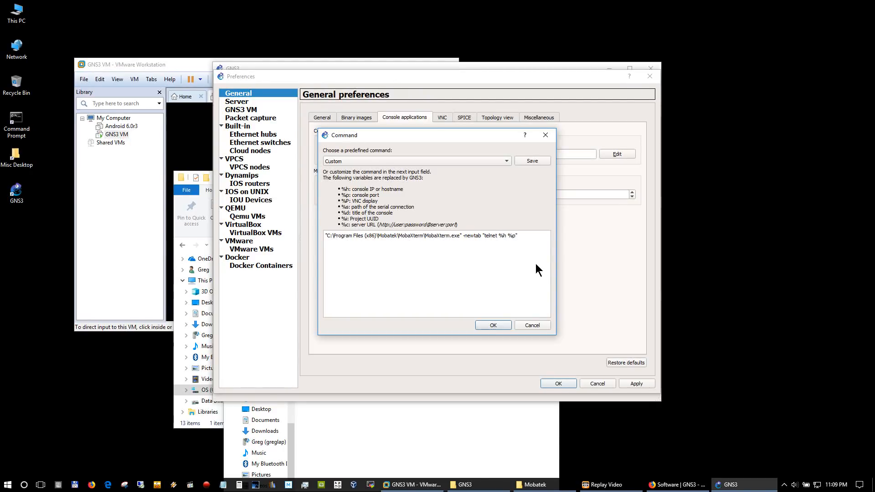
pyautogui.click(483, 325)
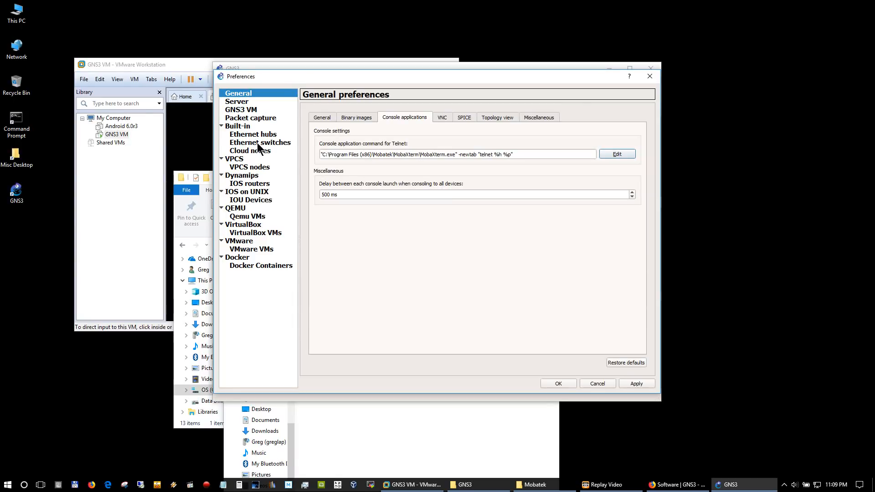
# Set the delay between console launches when consoling to all devices to 4000 ms and apply the preferences.
pyautogui.click(324, 196)
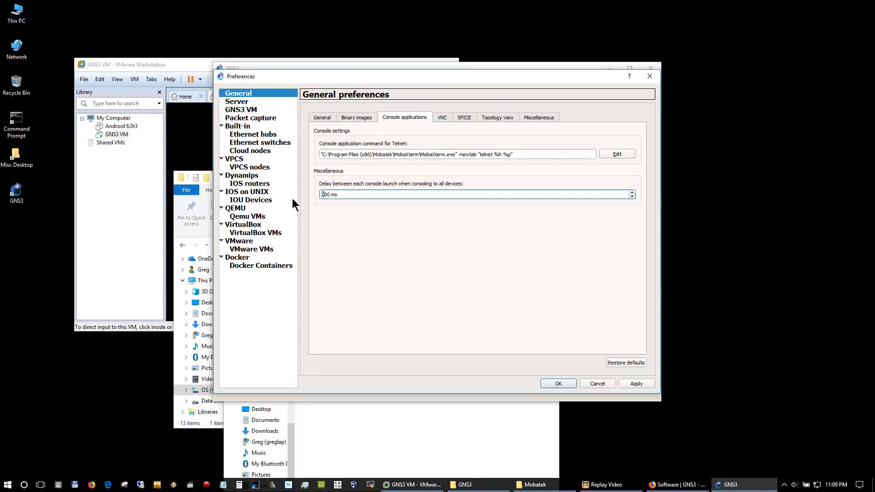
pyautogui.write('40')
pyautogui.click(633, 385)
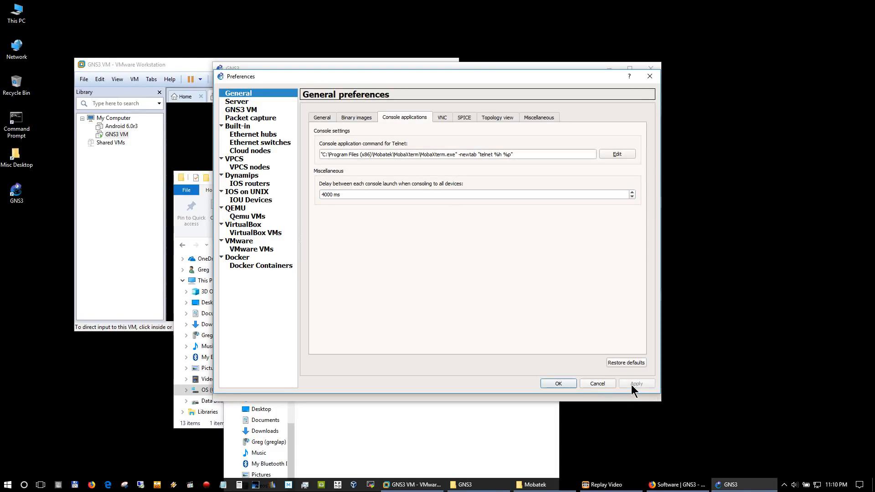
# Review the VNC and SPICE console commands and the predefined VNC choices, leaving the command dialog without changes.
pyautogui.click(444, 118)
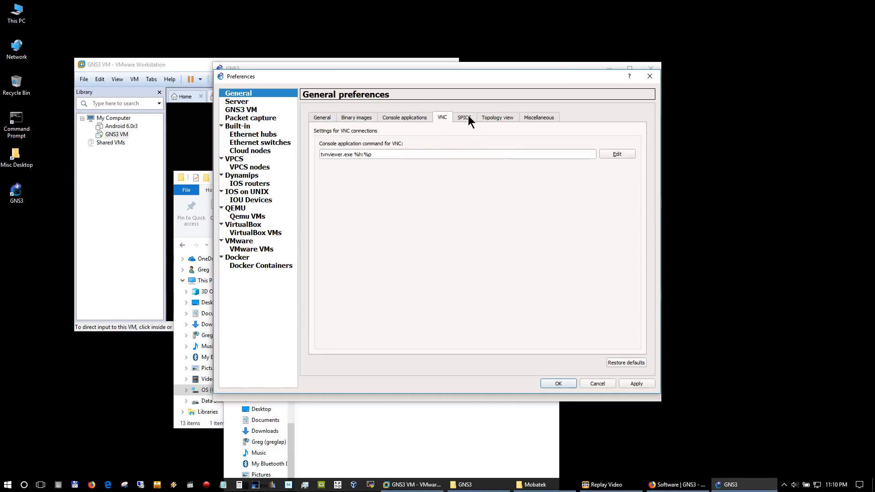
pyautogui.click(468, 116)
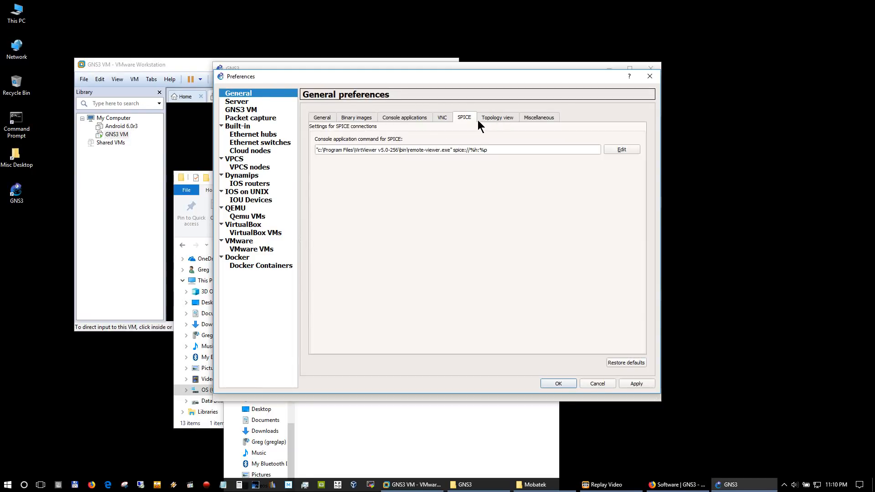
pyautogui.click(449, 120)
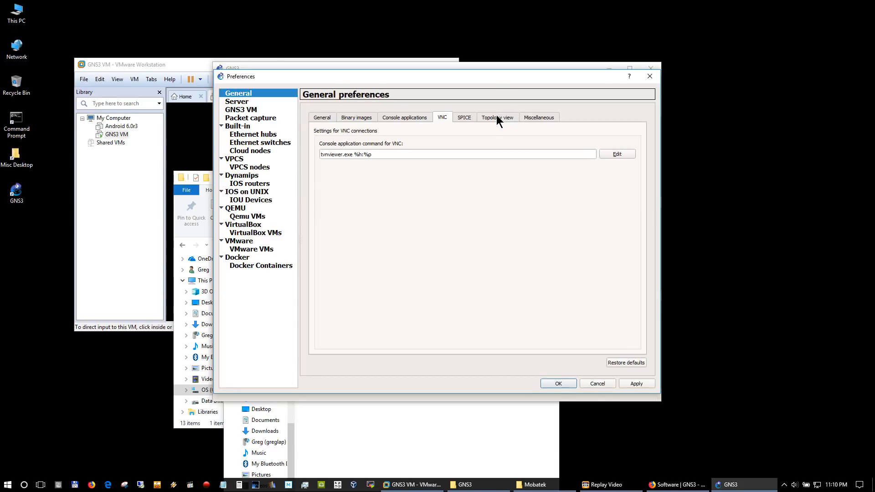
pyautogui.click(610, 155)
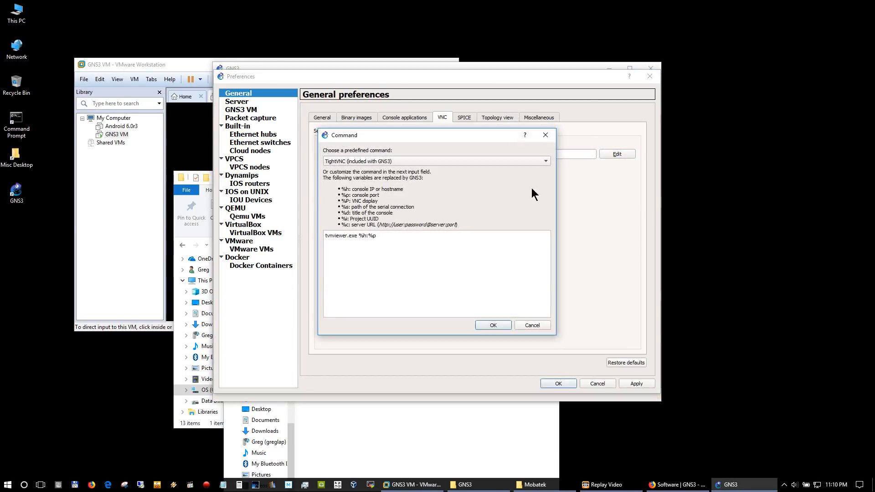
pyautogui.click(495, 161)
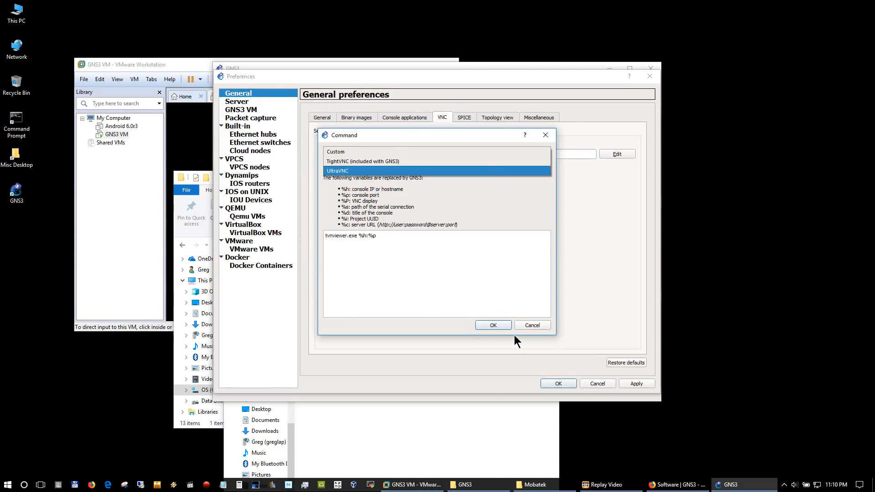
pyautogui.click(525, 325)
pyautogui.click(529, 325)
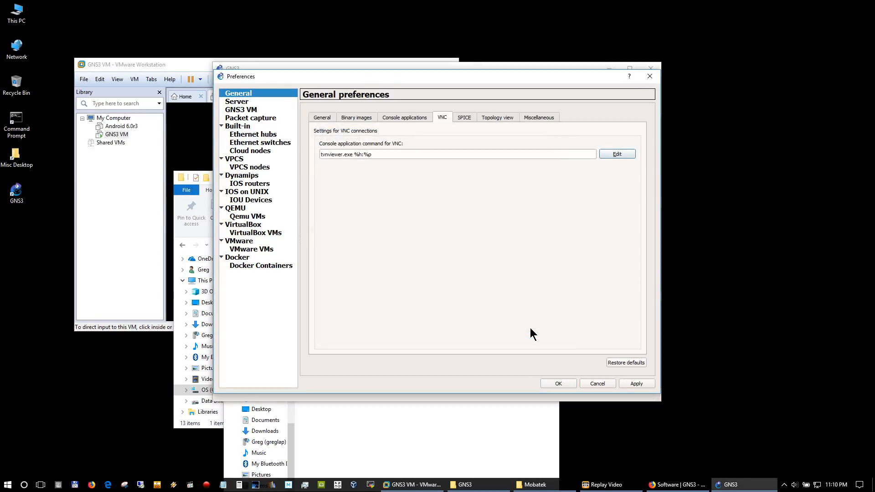
# Check the predefined SPICE console command choices and leave the command dialog without changes.
pyautogui.click(464, 118)
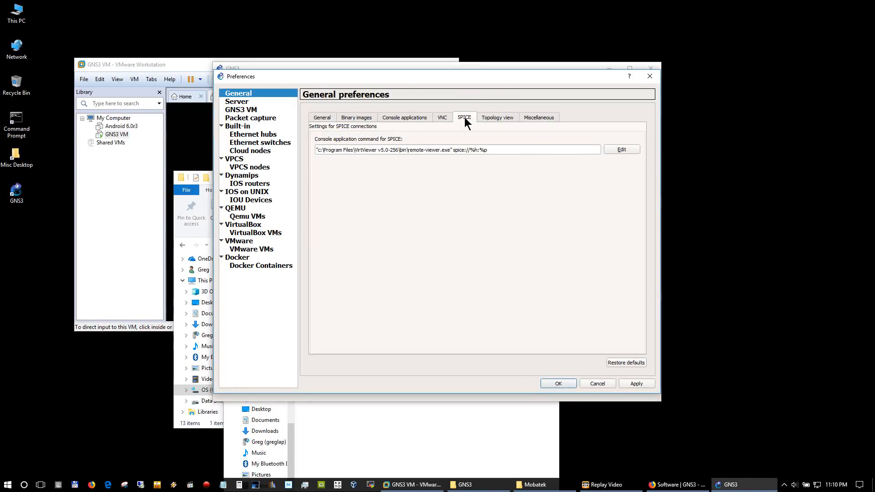
pyautogui.click(623, 151)
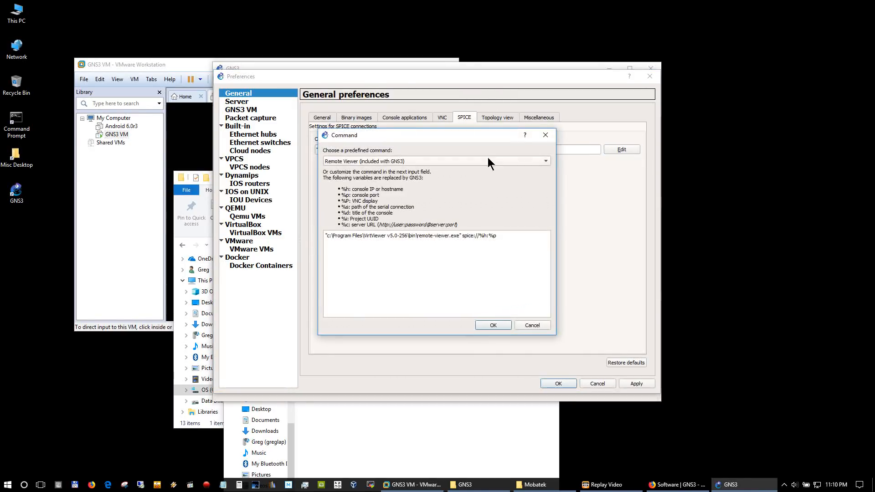
pyautogui.click(514, 162)
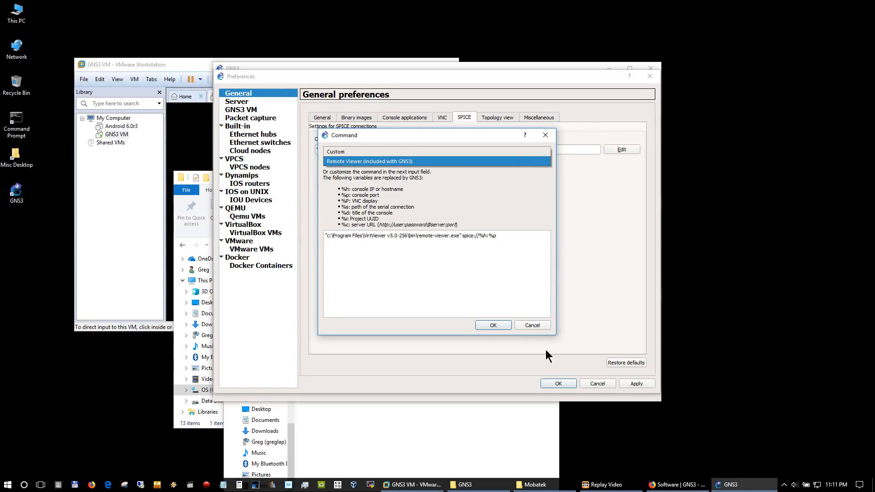
pyautogui.click(537, 329)
pyautogui.click(538, 329)
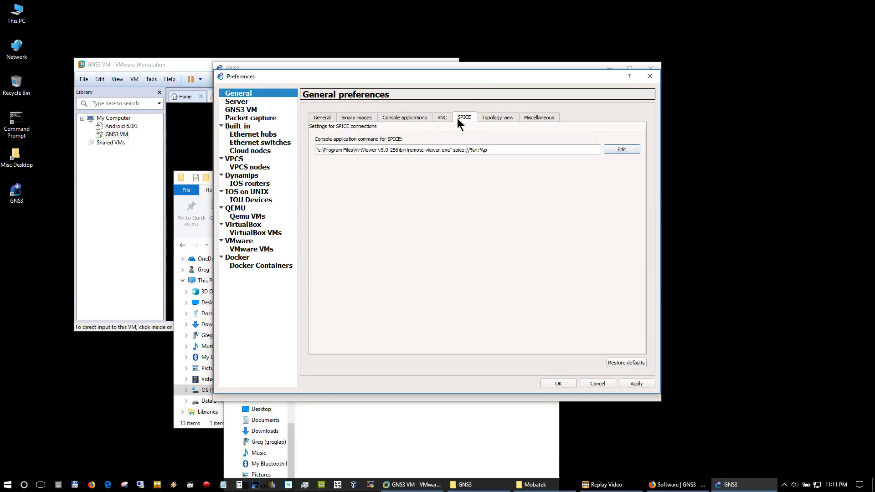
# Review the topology view and miscellaneous preferences, plus the main and remote server settings.
pyautogui.click(499, 119)
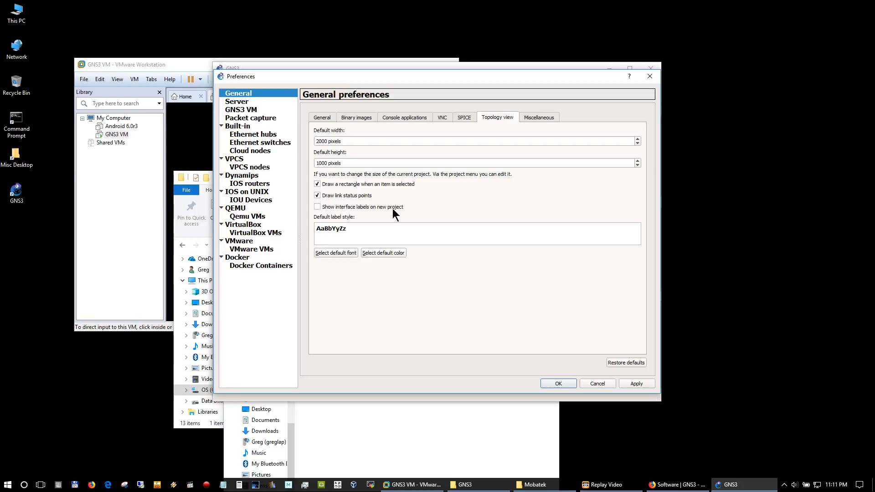
pyautogui.click(542, 119)
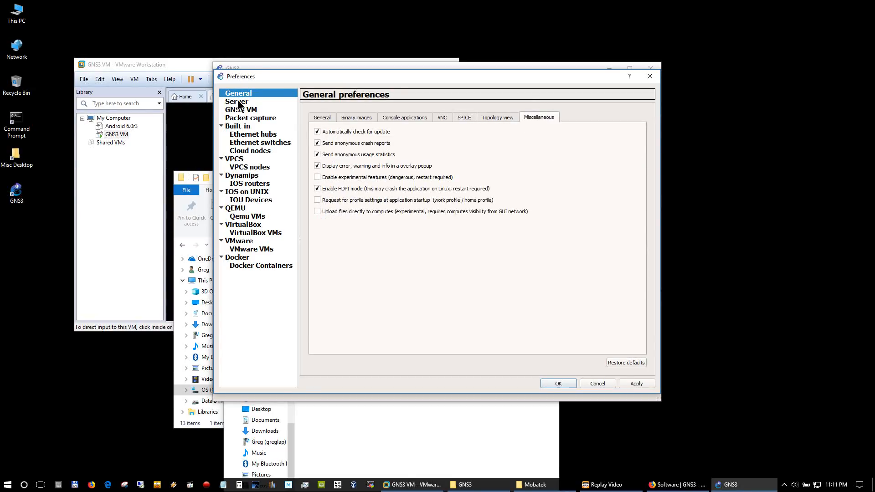
pyautogui.click(255, 100)
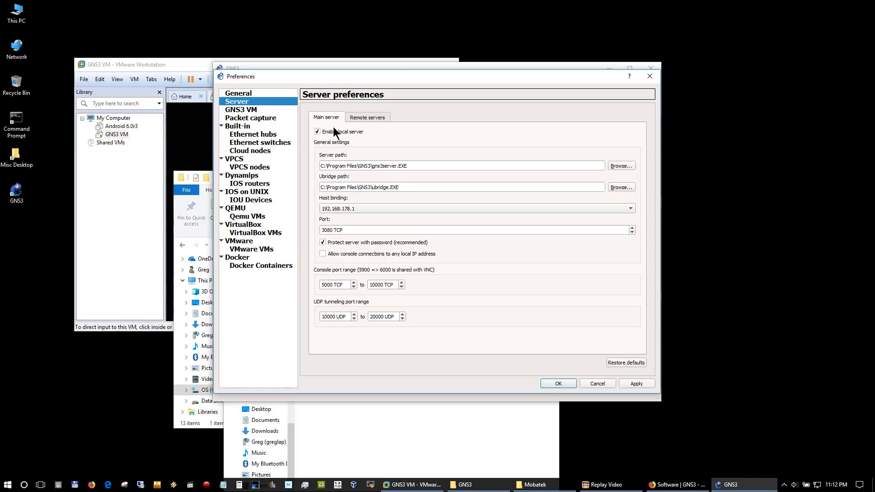
pyautogui.click(364, 116)
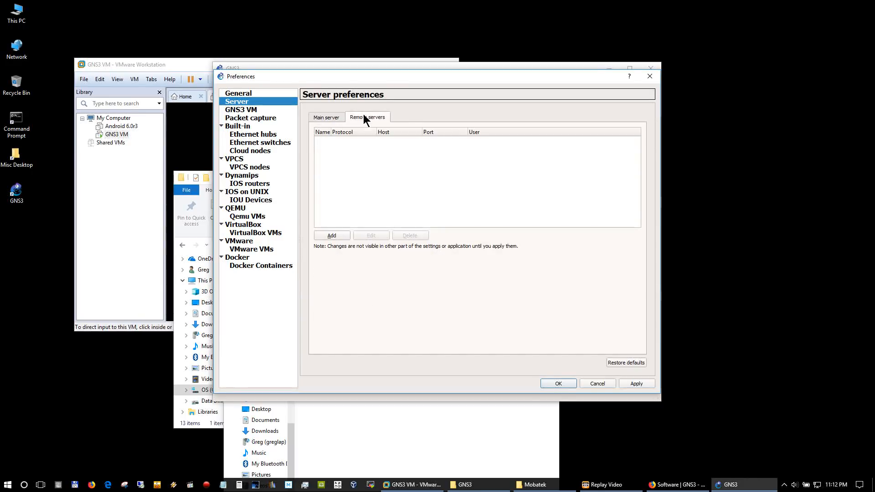
# Review the GNS3 VM preferences alongside the GNS3 VM in VMware Workstation, and apply the preferences.
pyautogui.click(270, 110)
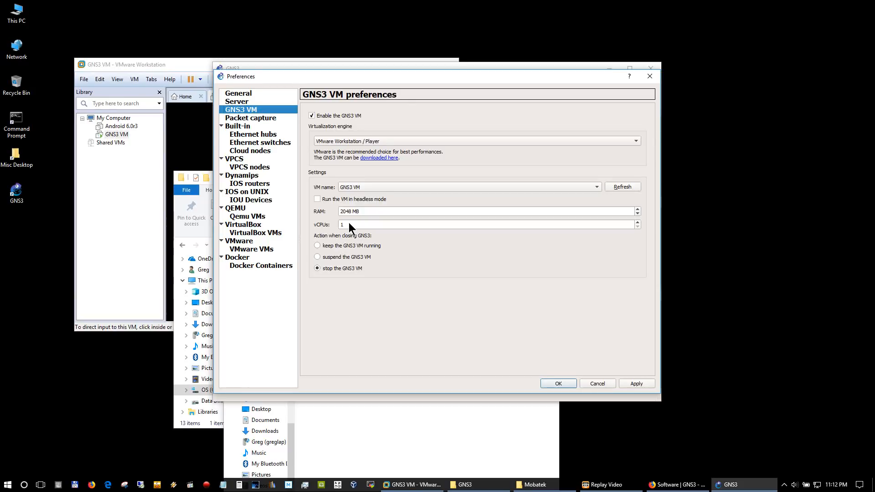
pyautogui.click(110, 217)
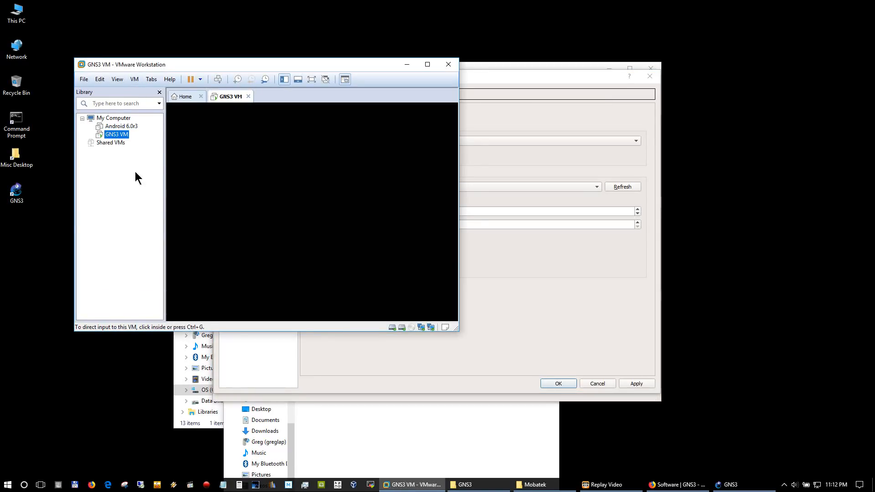
pyautogui.click(581, 347)
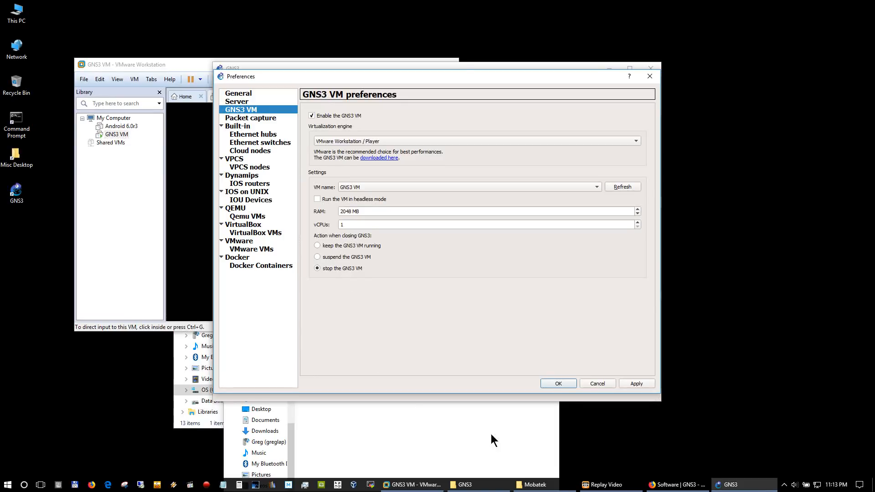
pyautogui.click(638, 383)
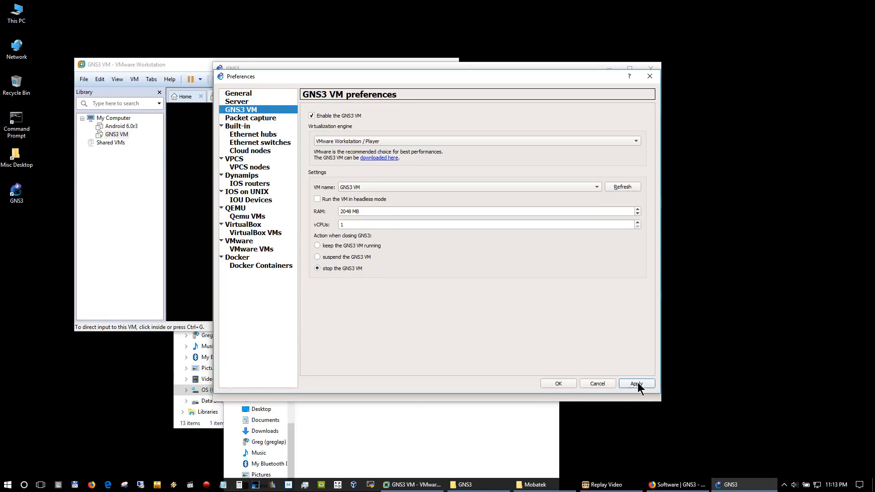
# Examine the packet capture preferences, the Ethernet hub, Ethernet switch and cloud node templates, and the VPCS and Dynamips settings.
pyautogui.click(274, 120)
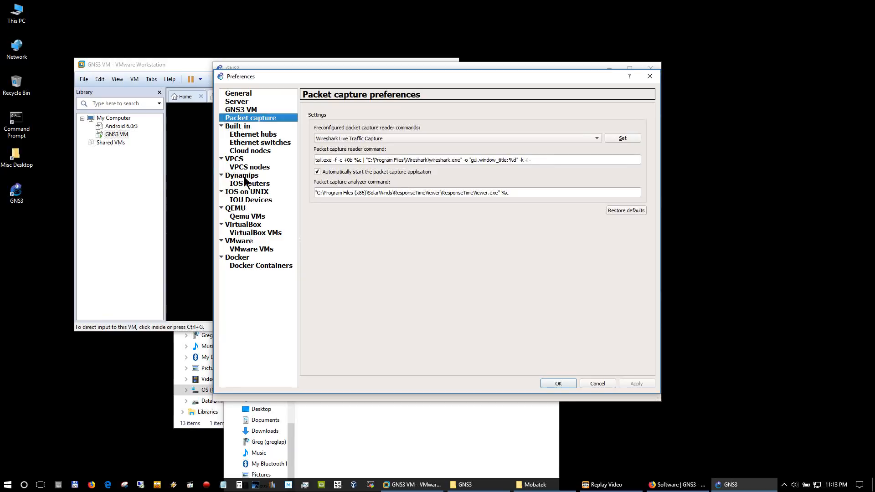
pyautogui.click(246, 127)
pyautogui.click(253, 135)
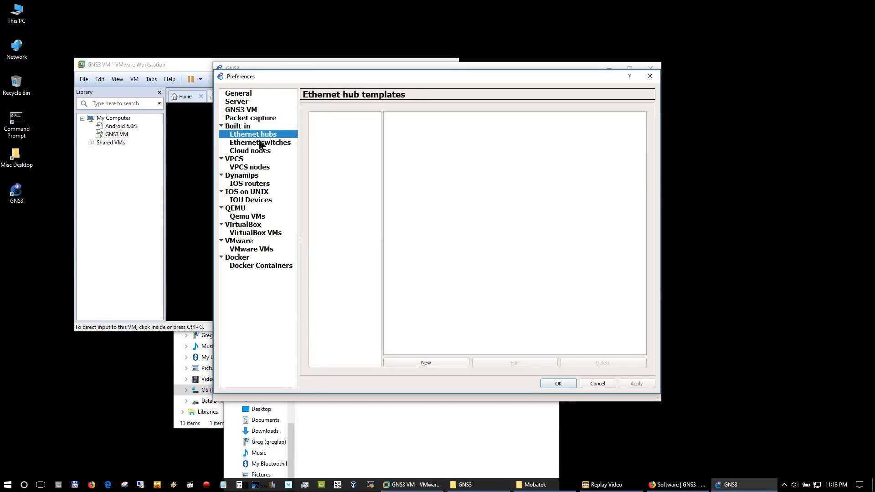
pyautogui.click(262, 143)
pyautogui.click(263, 150)
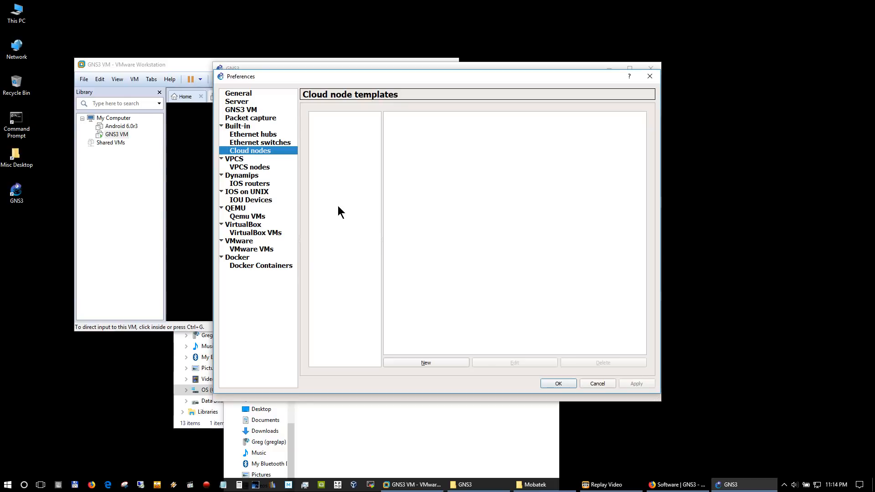
pyautogui.click(242, 157)
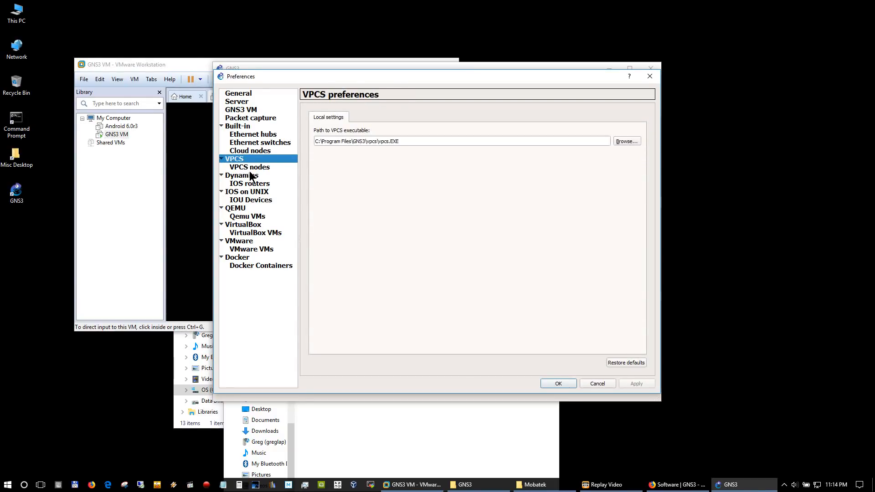
pyautogui.click(246, 167)
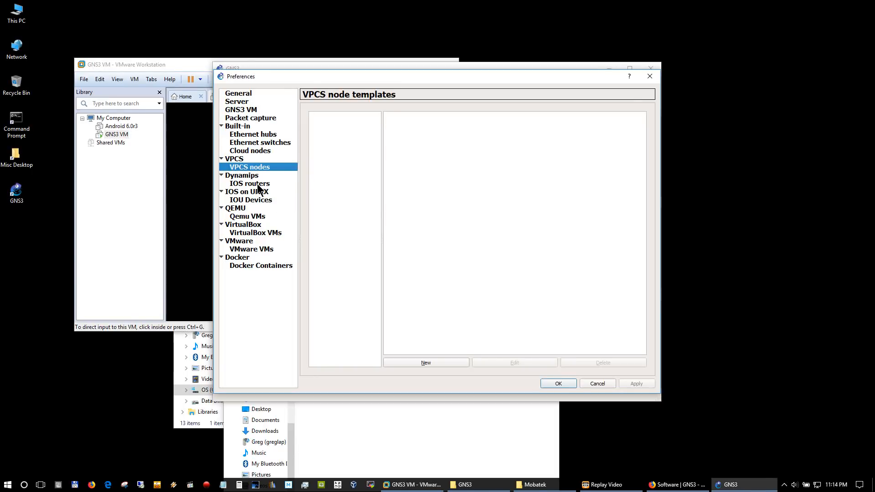
pyautogui.click(247, 176)
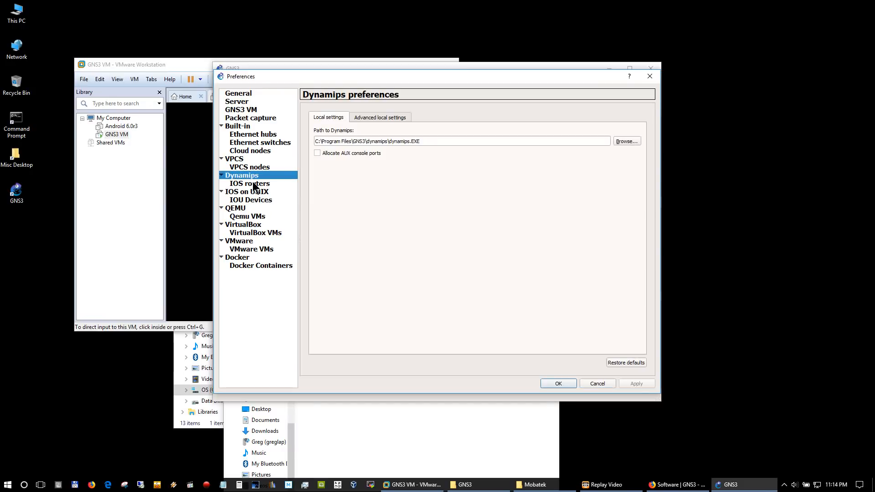
# Edit the Cisco 7200 IOS router template and remove the duplicate "7200" so its name reads Cisco 7200 150-1.
pyautogui.click(253, 184)
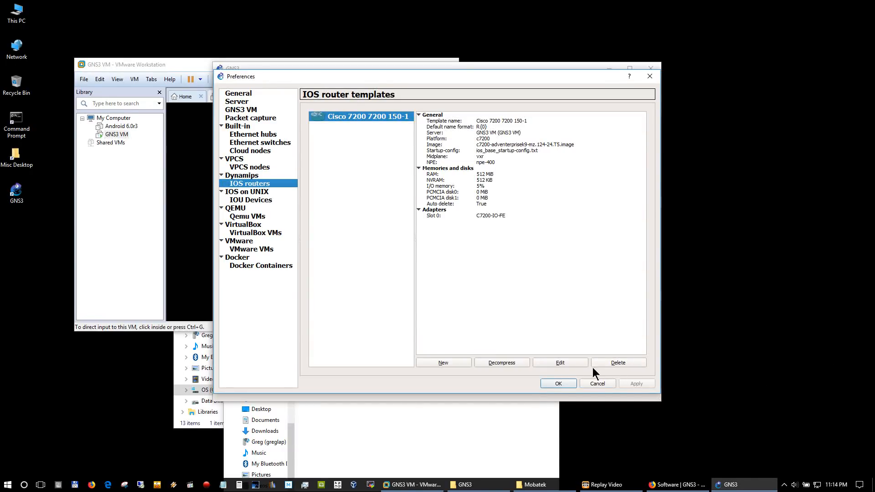
pyautogui.click(579, 364)
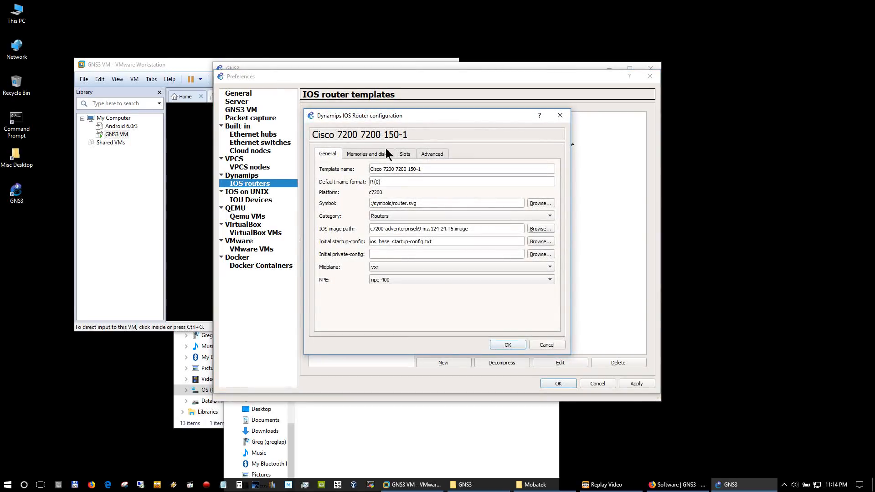
pyautogui.click(383, 168)
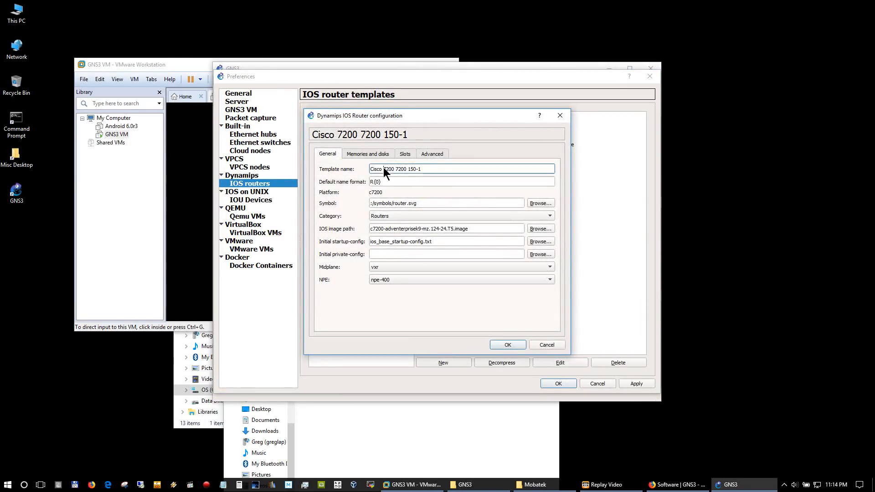
pyautogui.moveTo(395, 169); pyautogui.dragTo(396, 169)
pyautogui.rightClick(393, 170)
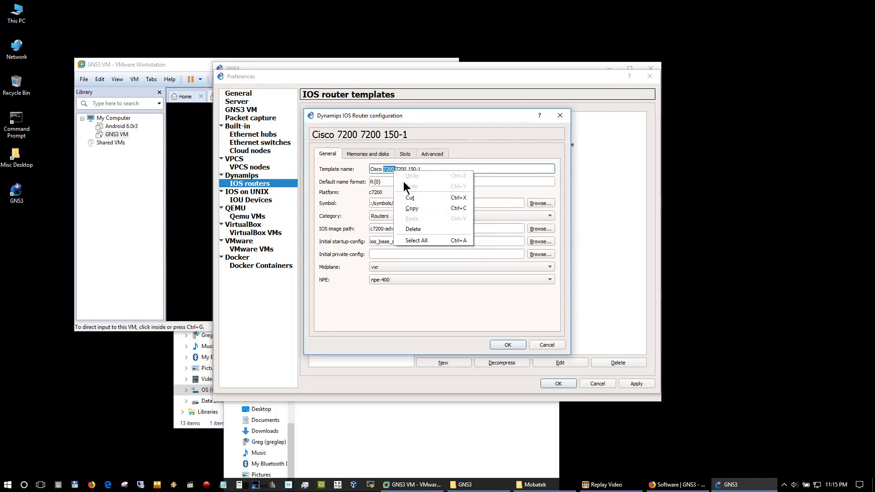
pyautogui.click(431, 230)
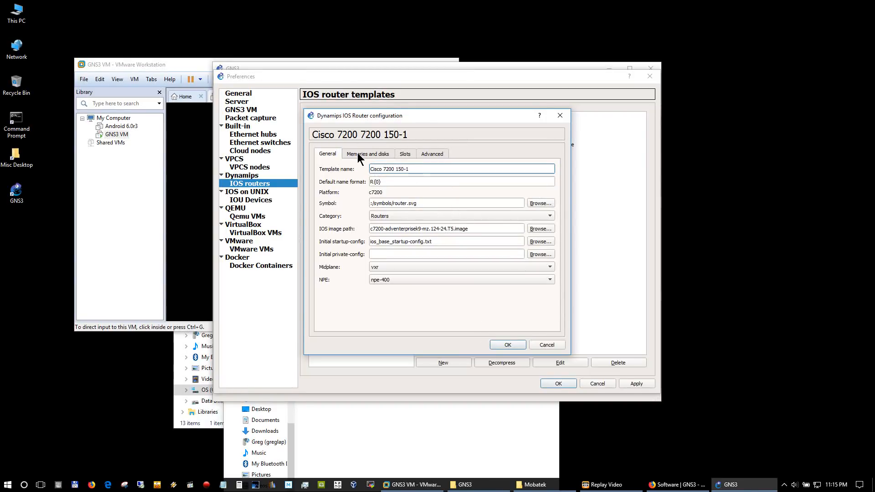
# Check the router template's memory and disk settings and set the slot 0 adapter to C7200-IO-2FE.
pyautogui.click(359, 155)
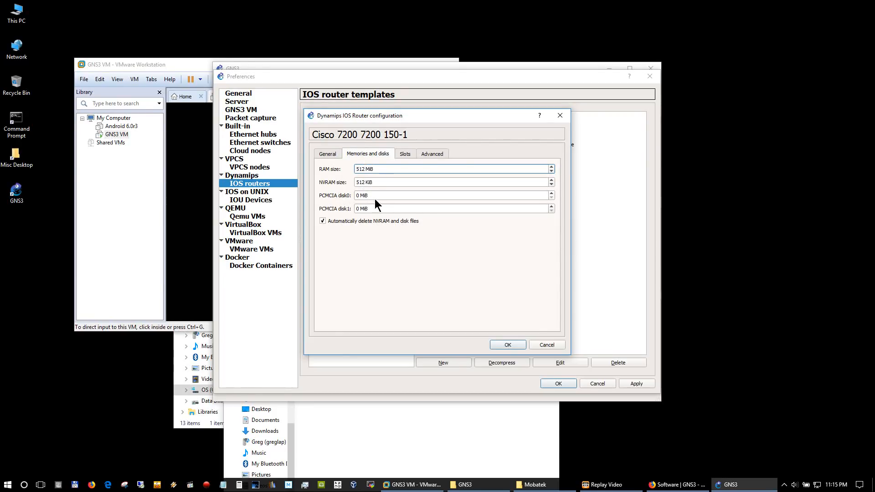
pyautogui.click(409, 153)
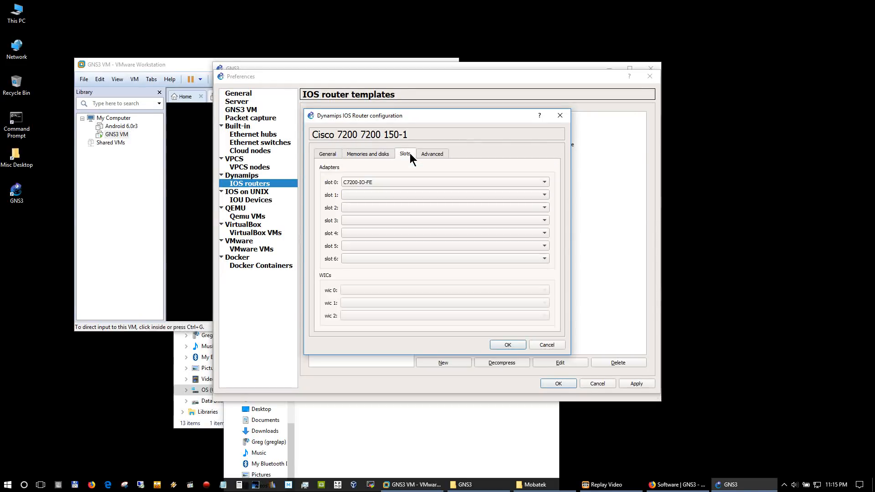
pyautogui.click(376, 181)
pyautogui.click(378, 192)
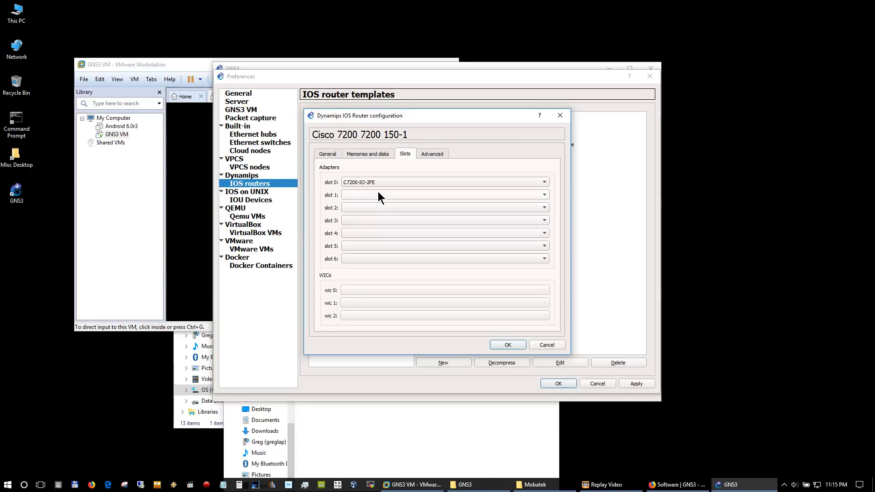
pyautogui.click(384, 181)
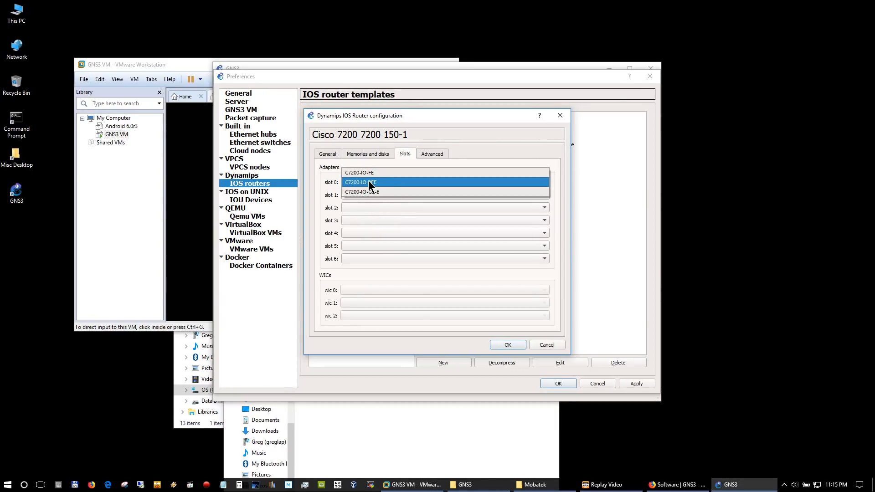
pyautogui.click(368, 181)
# Assign PA-GE adapters to slots 1 and 2 and PA-4T+ to slot 3, accepting the template and applying the preferences.
pyautogui.click(366, 195)
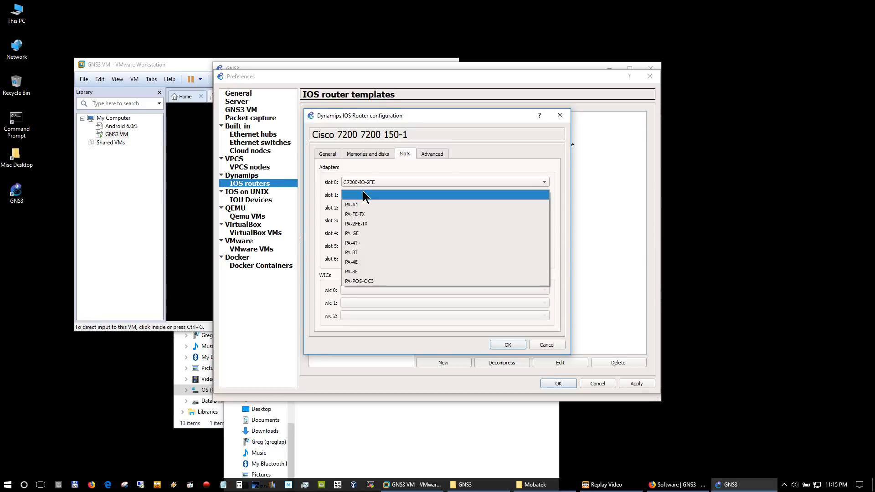
pyautogui.click(363, 232)
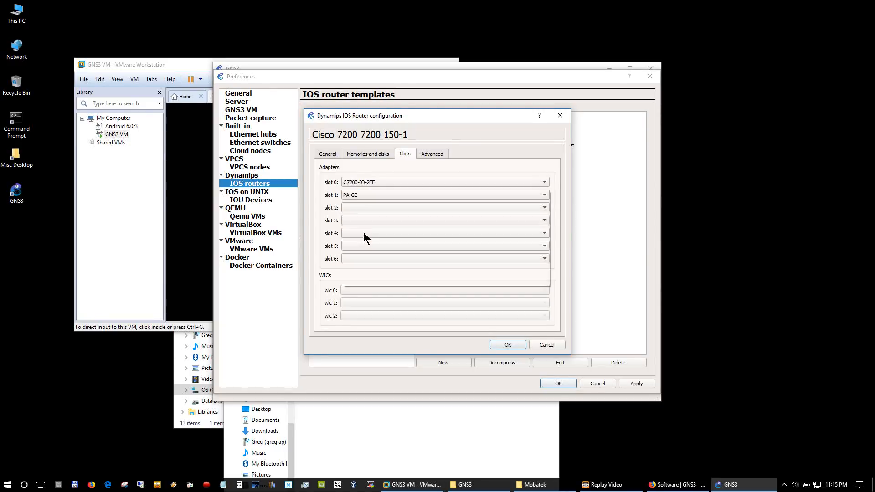
pyautogui.click(369, 209)
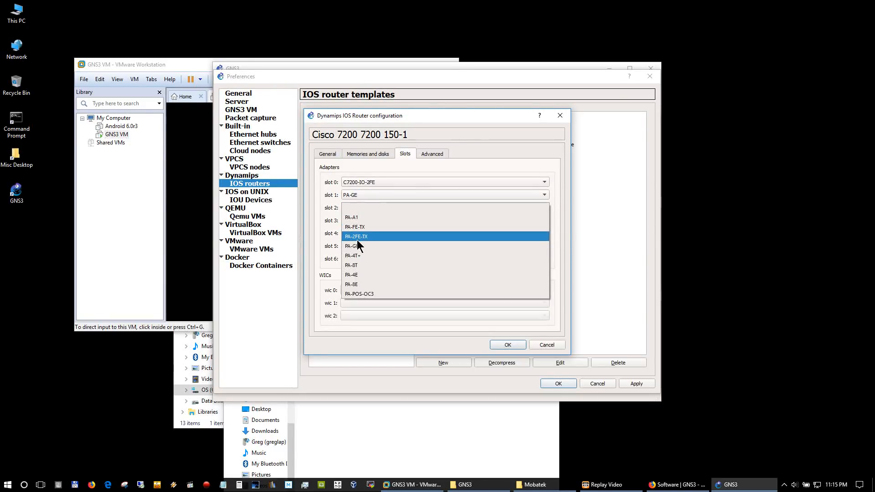
pyautogui.click(356, 241)
pyautogui.click(354, 221)
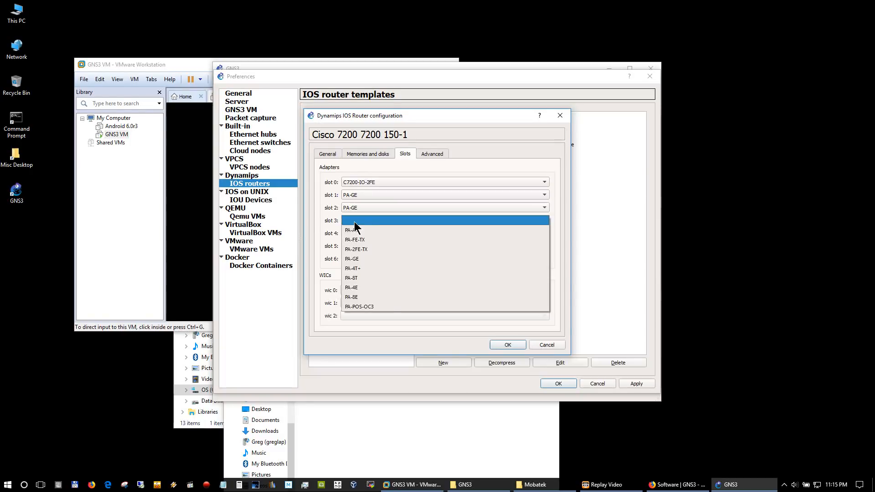
pyautogui.click(371, 267)
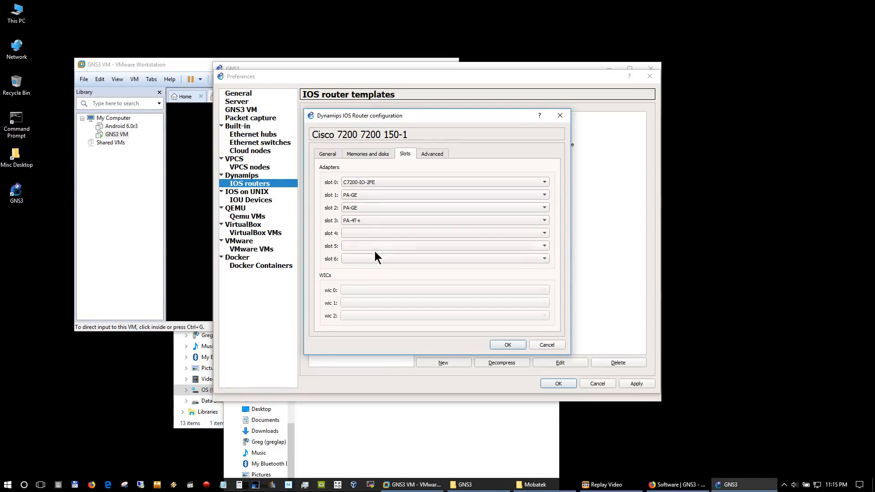
pyautogui.click(500, 345)
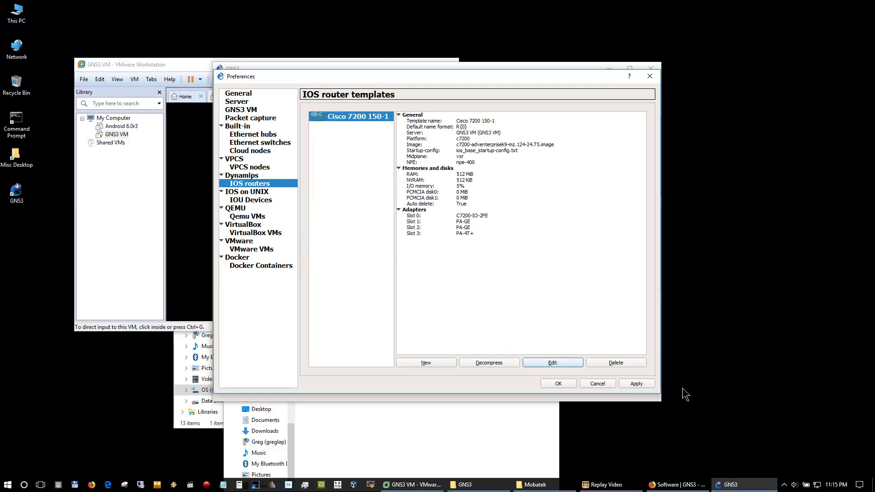
pyautogui.click(642, 383)
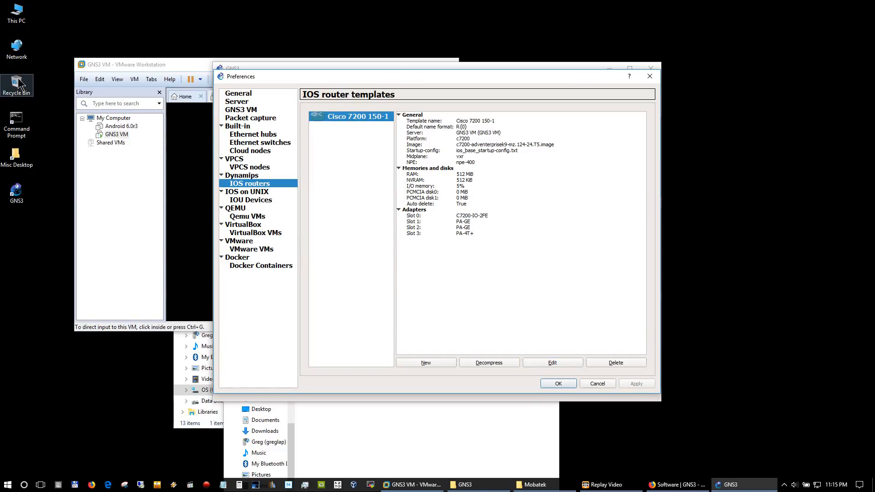
# Open the IOS on UNIX preferences and check the GNS3 Images folder for the iourc license file.
pyautogui.click(251, 193)
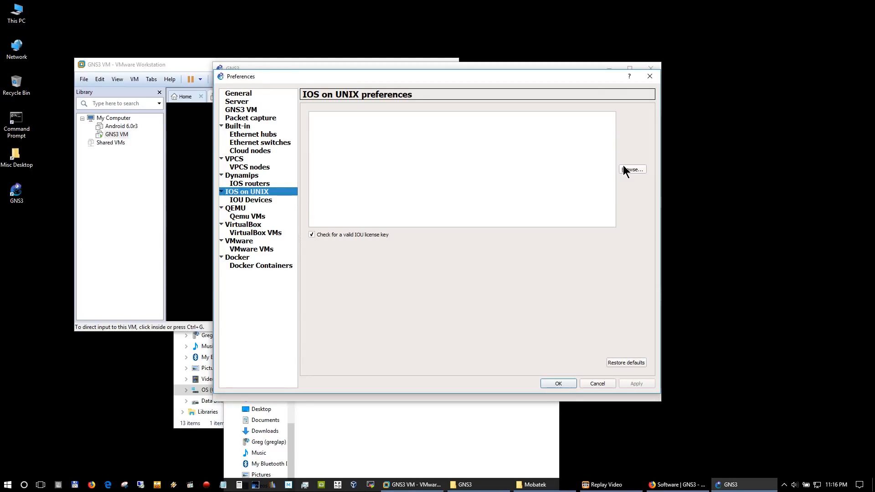
pyautogui.click(333, 450)
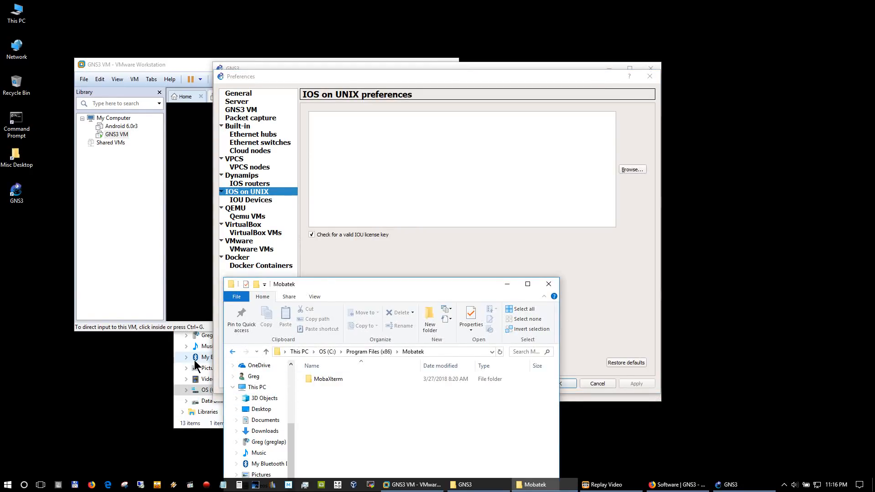
pyautogui.click(465, 484)
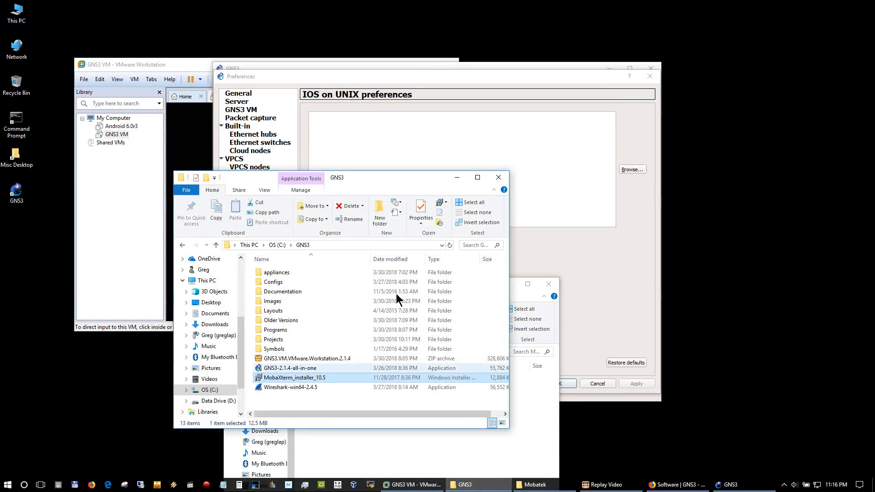
pyautogui.click(286, 303)
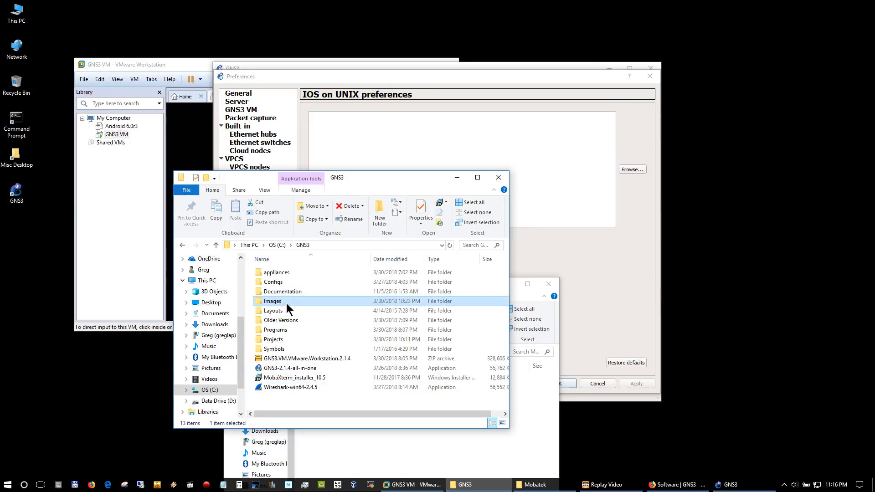
pyautogui.doubleClick(286, 302)
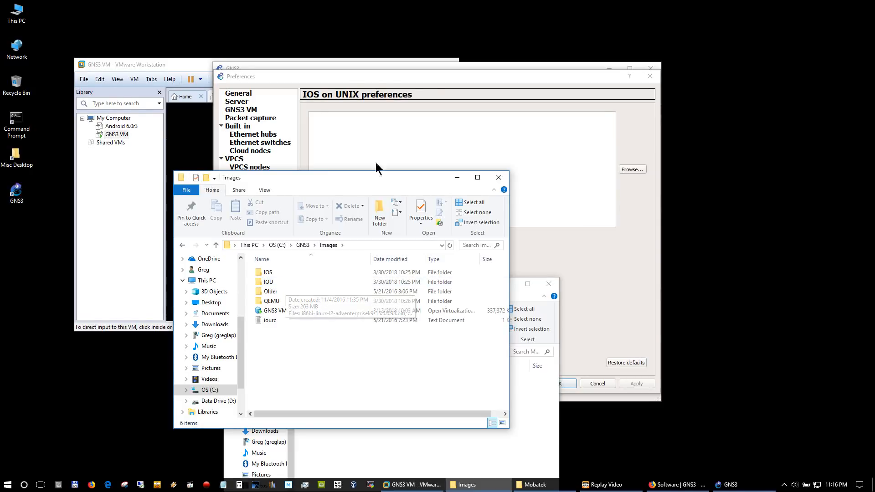
pyautogui.click(511, 80)
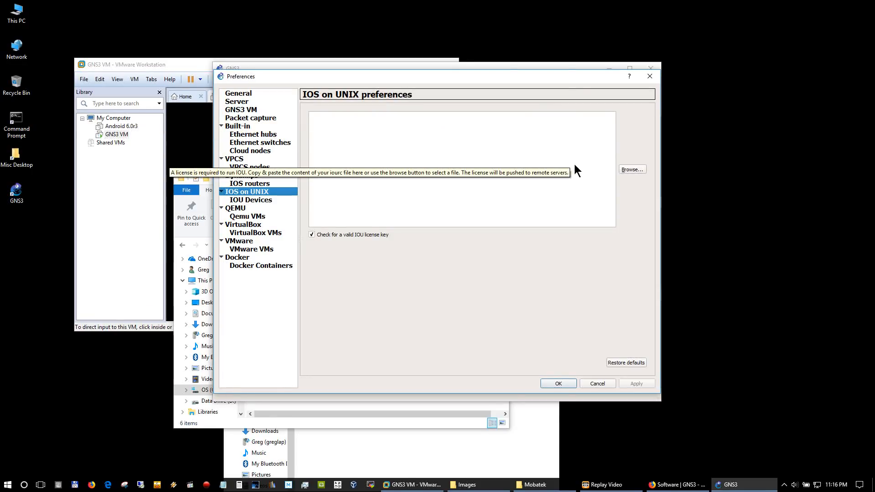
# Load the IOU license key from the iourc file in C:\GNS3\Images and apply the preferences.
pyautogui.click(627, 170)
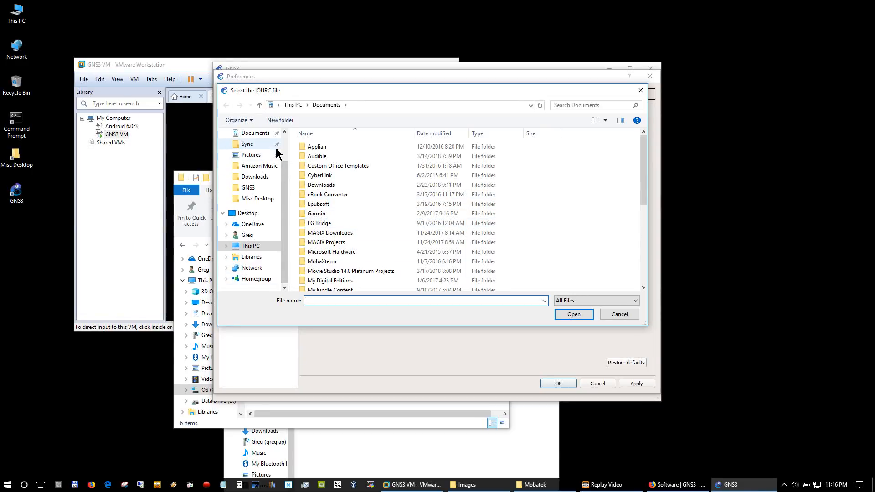
pyautogui.scroll(2, 282, 182)
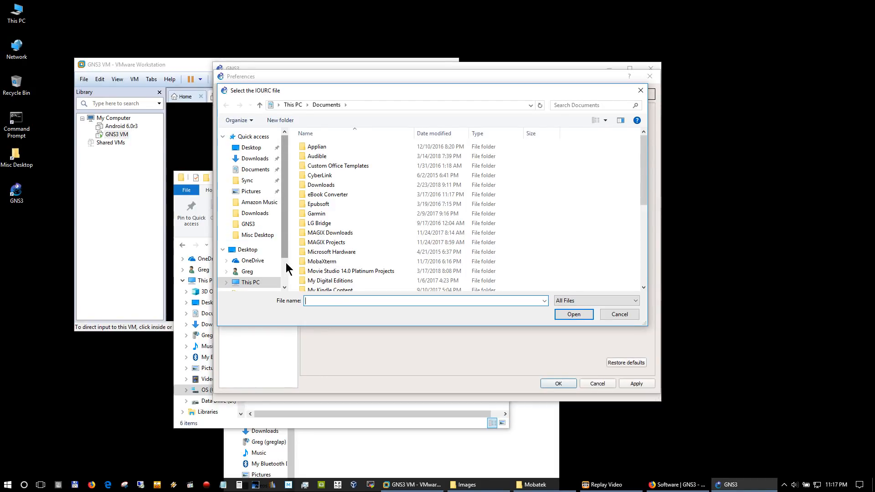
pyautogui.click(272, 283)
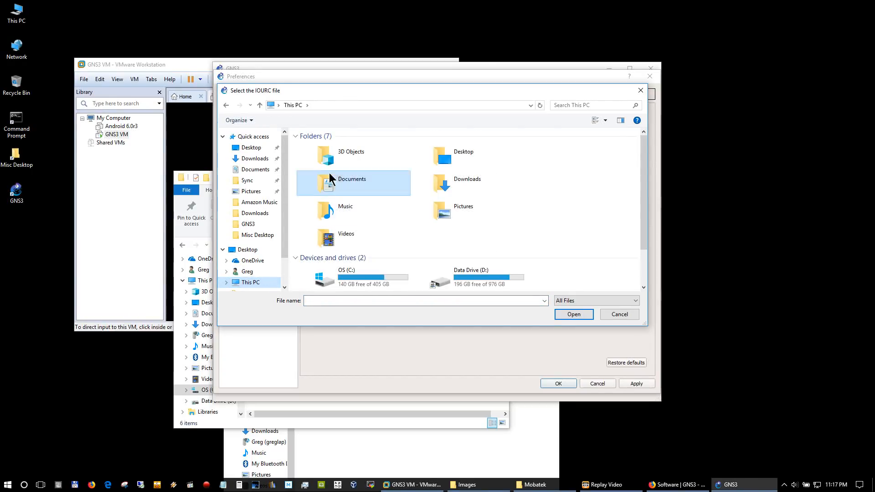
pyautogui.doubleClick(342, 276)
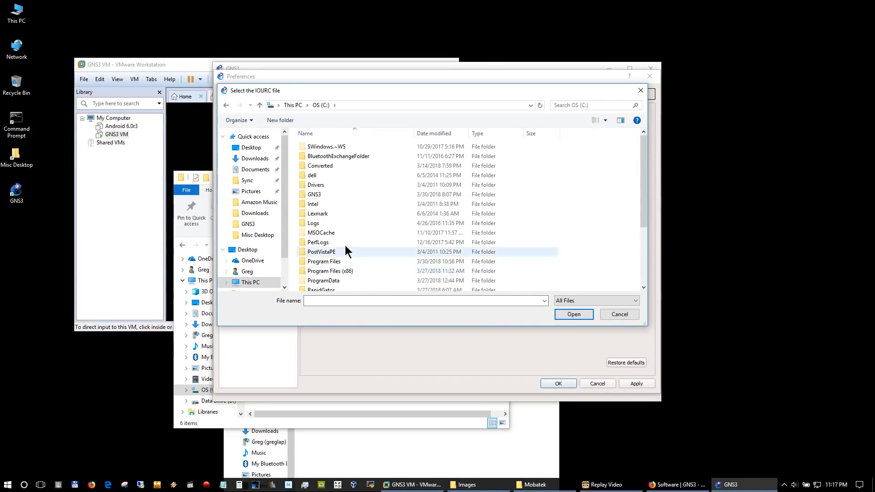
pyautogui.doubleClick(326, 194)
pyautogui.doubleClick(327, 176)
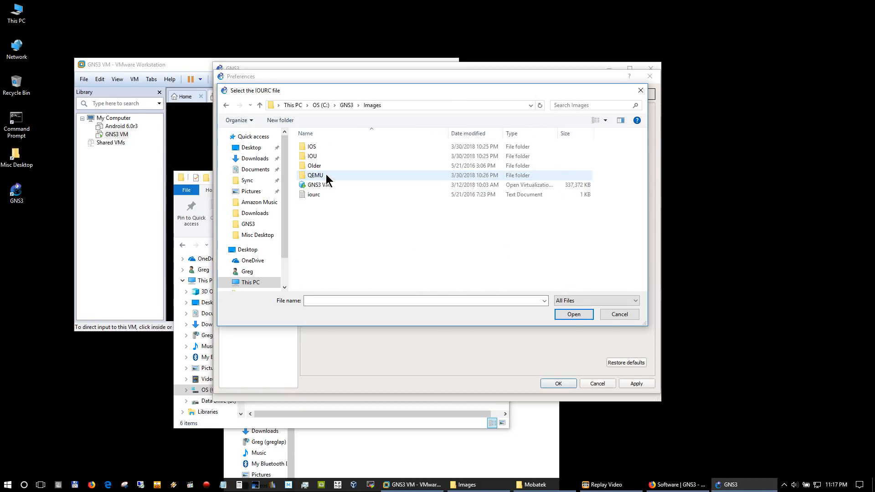
pyautogui.click(321, 191)
pyautogui.doubleClick(320, 193)
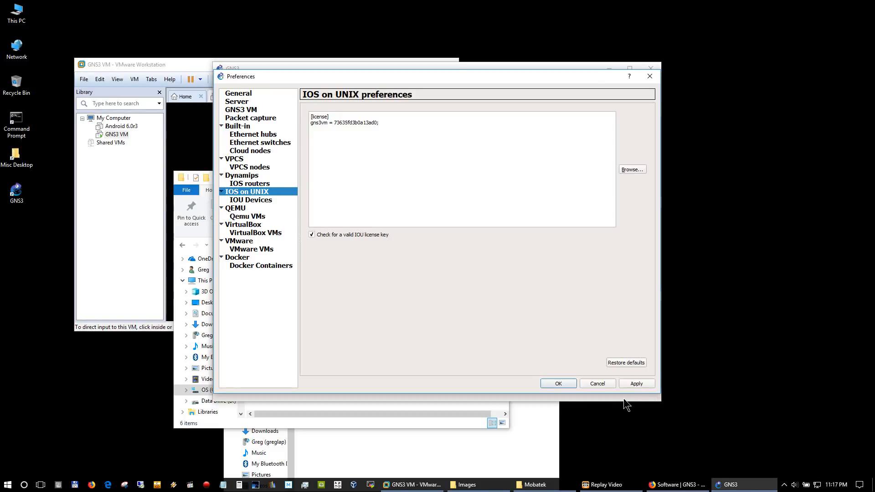
pyautogui.click(632, 385)
# Start an IOU device template on the GNS3 VM and load i86bi-linux-l2-adventerprisek9-15.6.0.9S.bin from the IOU folder as a new L2 image.
pyautogui.click(265, 201)
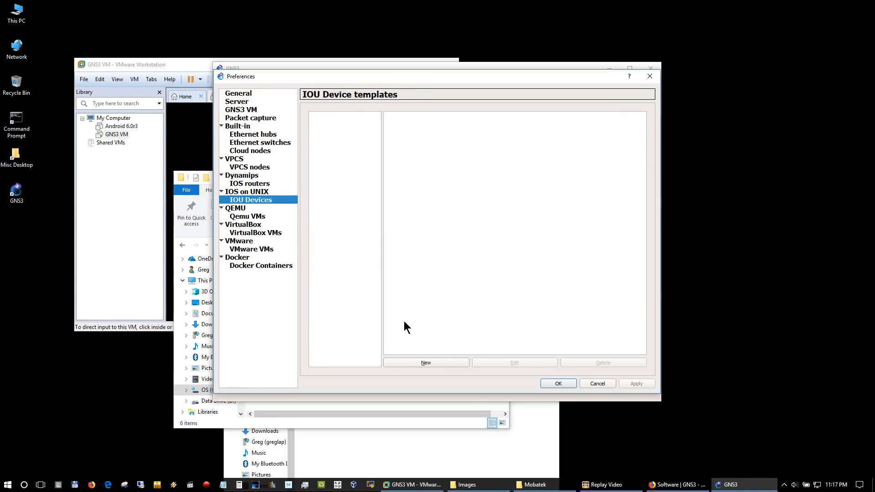
pyautogui.click(432, 363)
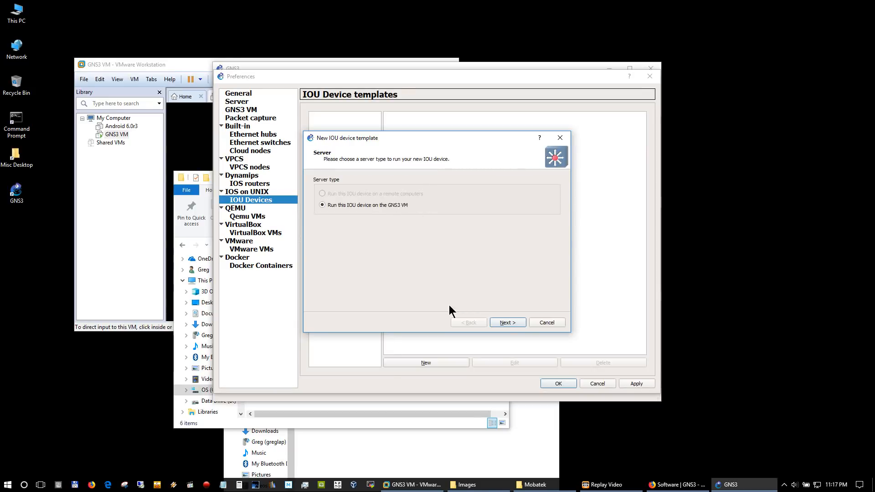
pyautogui.click(520, 323)
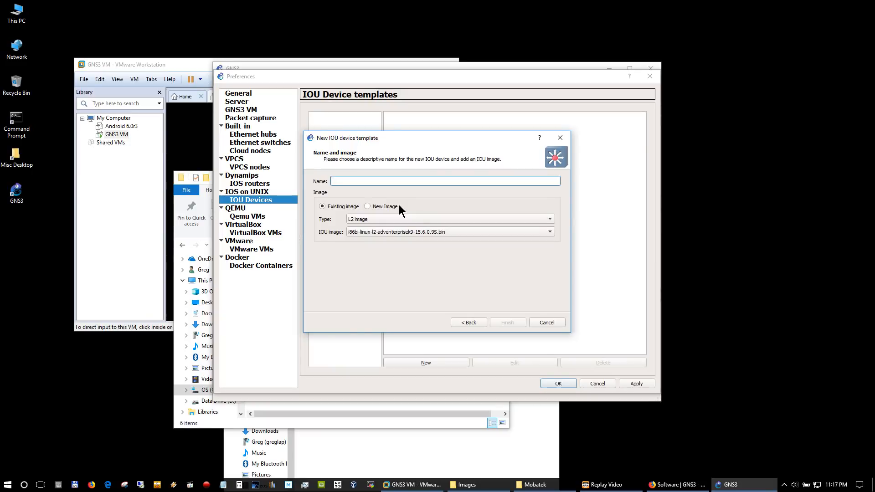
pyautogui.click(384, 232)
pyautogui.click(386, 231)
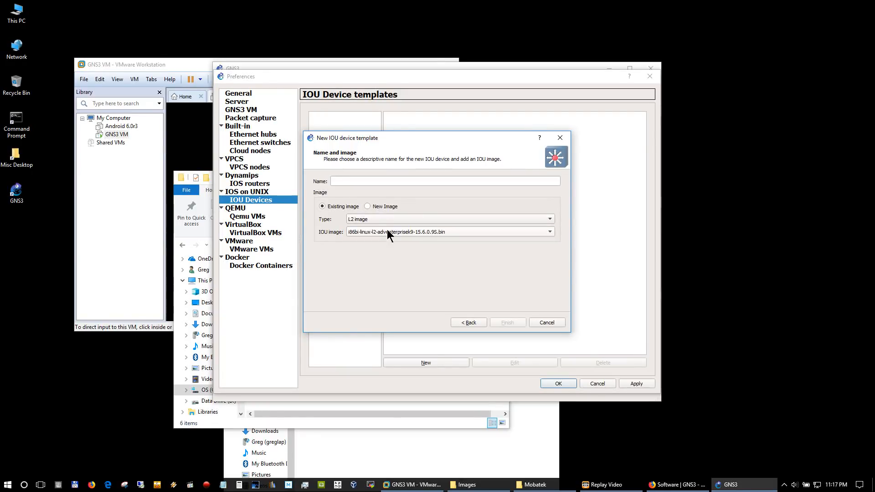
pyautogui.click(369, 206)
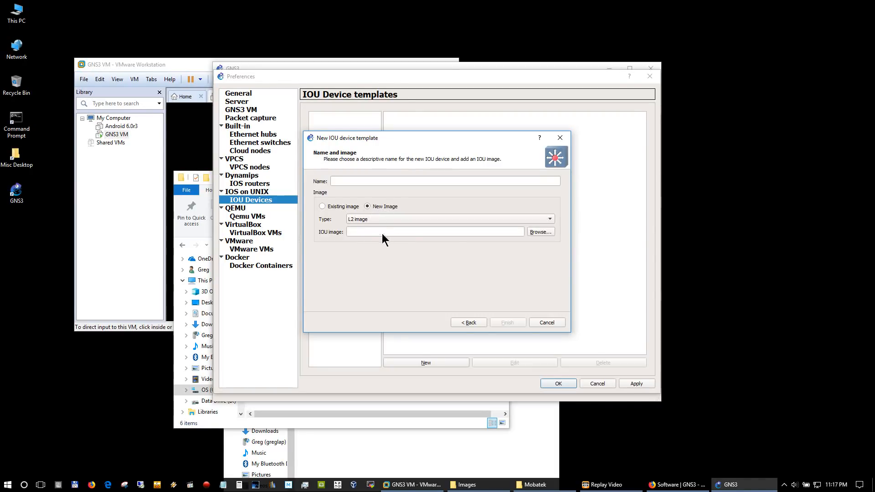
pyautogui.click(543, 230)
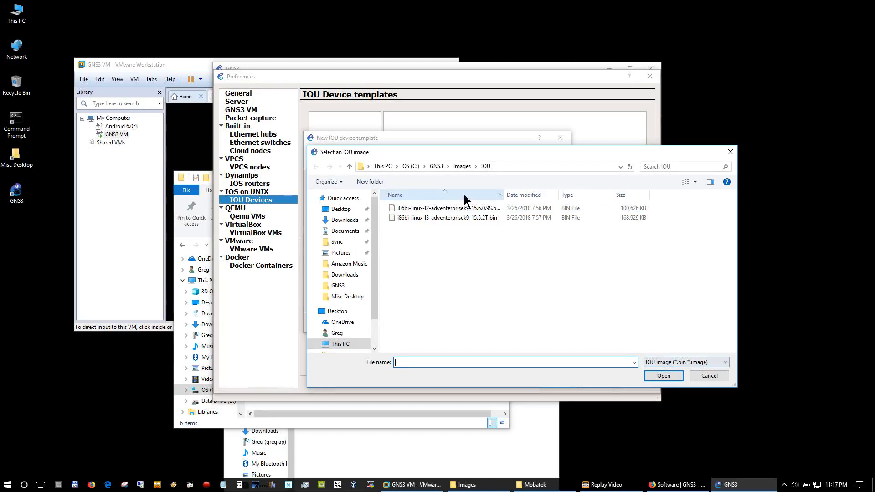
pyautogui.doubleClick(468, 209)
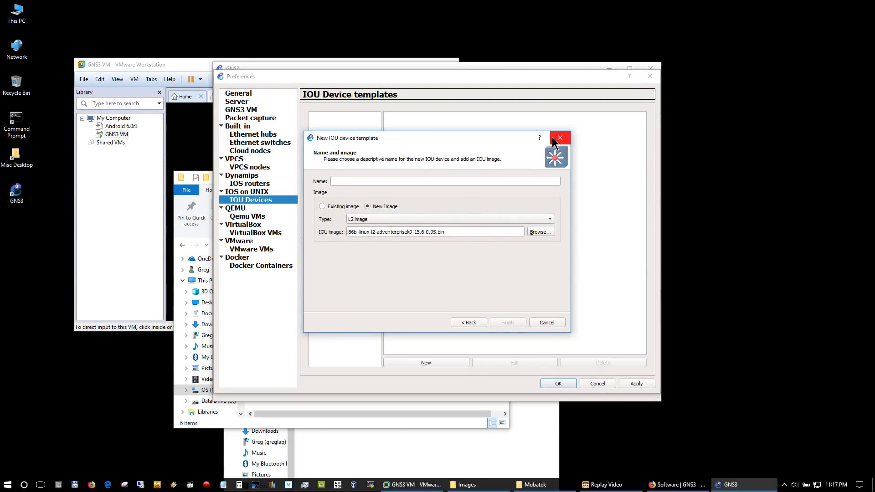
# Name the L2 device template IOU Switch and finish creating it.
pyautogui.click(461, 181)
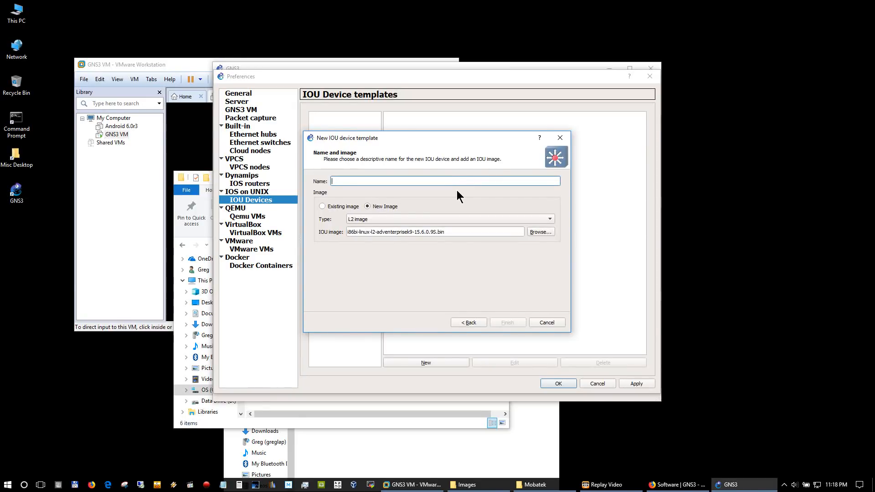
pyautogui.write('IOU Switch')
pyautogui.click(502, 326)
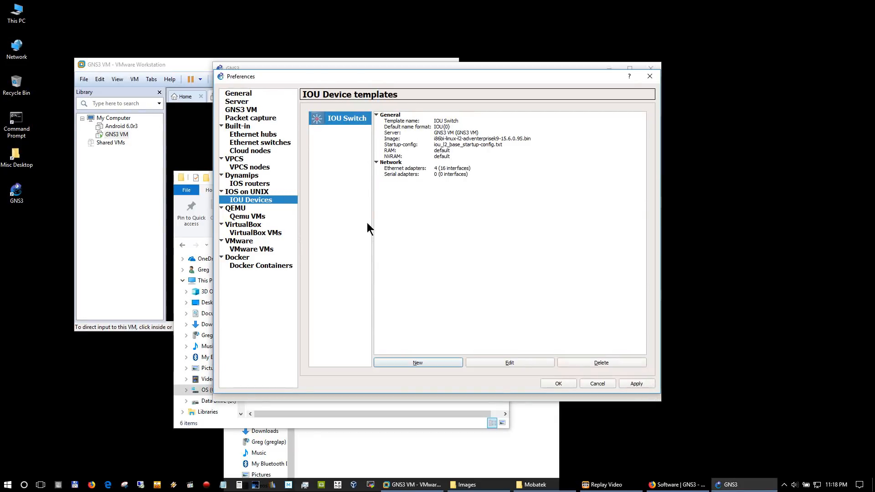
# Start another IOU device template on the GNS3 VM with type L3 image and existing image i86bi-linux-l3-adventerprisek9-15.5.2T.bin.
pyautogui.click(429, 363)
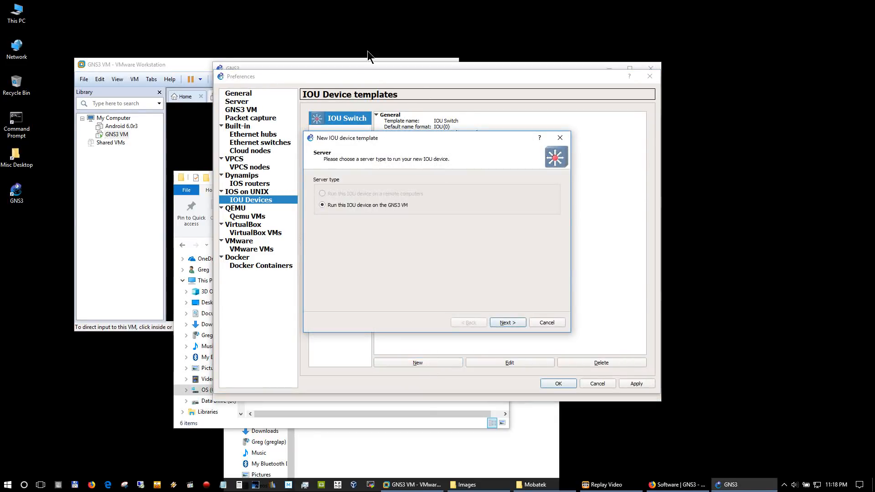
pyautogui.click(510, 322)
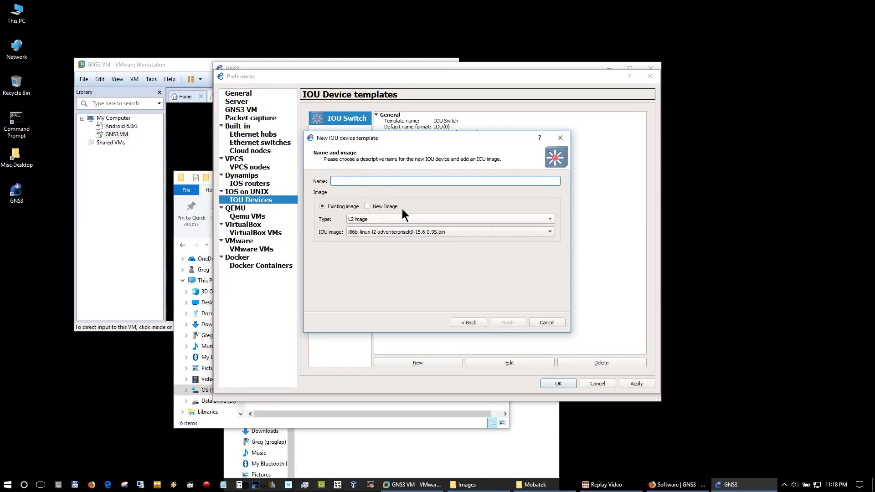
pyautogui.click(406, 220)
pyautogui.click(405, 229)
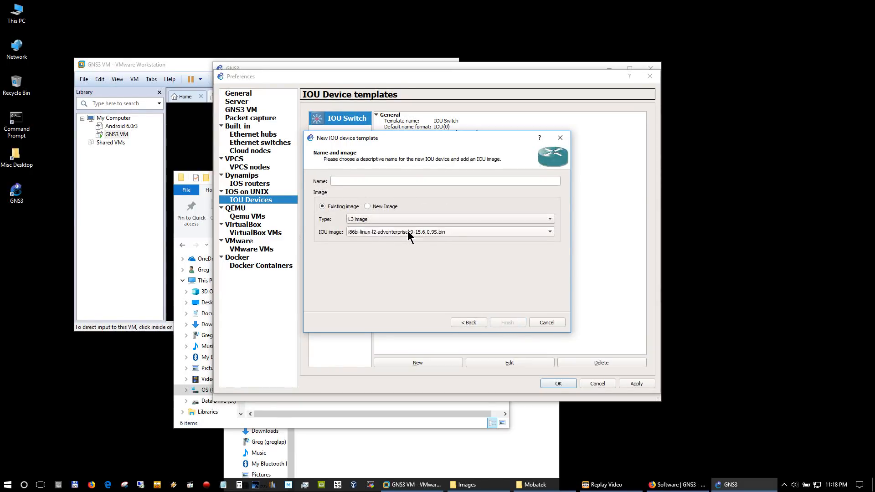
pyautogui.click(445, 231)
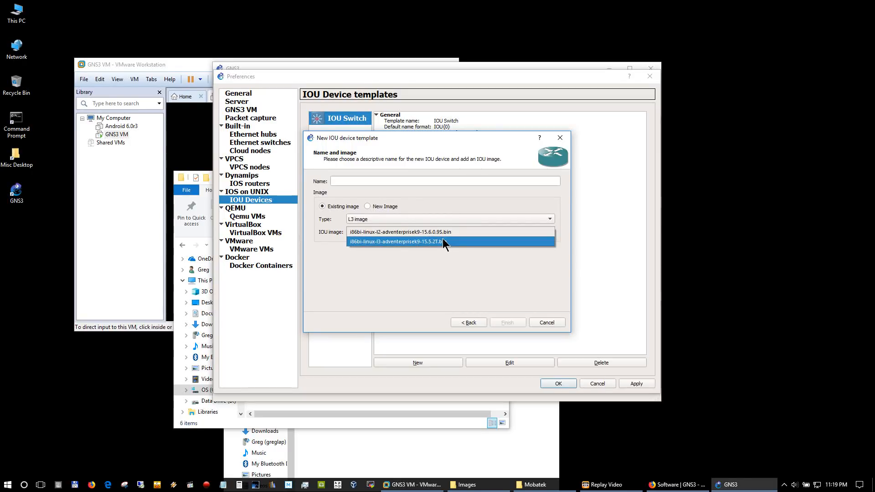
pyautogui.click(444, 241)
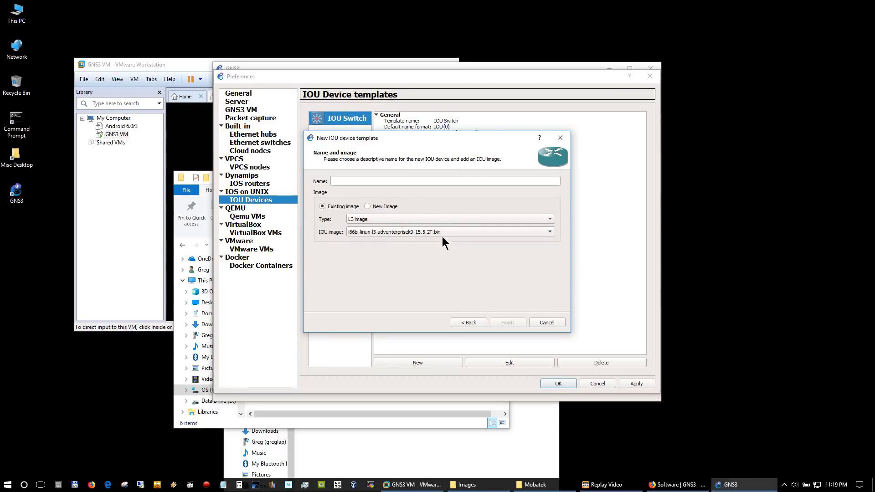
# Name the L3 device template IOU Router, finish creating it and apply the preferences.
pyautogui.click(364, 181)
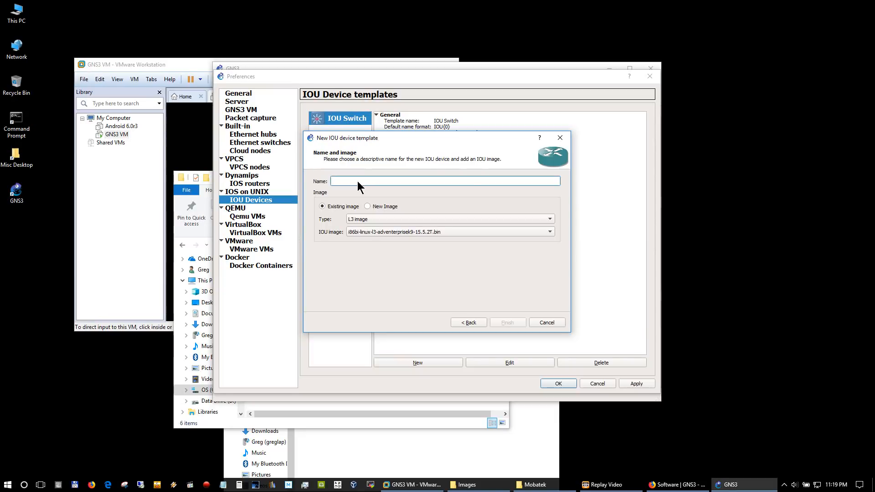
pyautogui.write('L')
pyautogui.write('OU ')
pyautogui.write('Router')
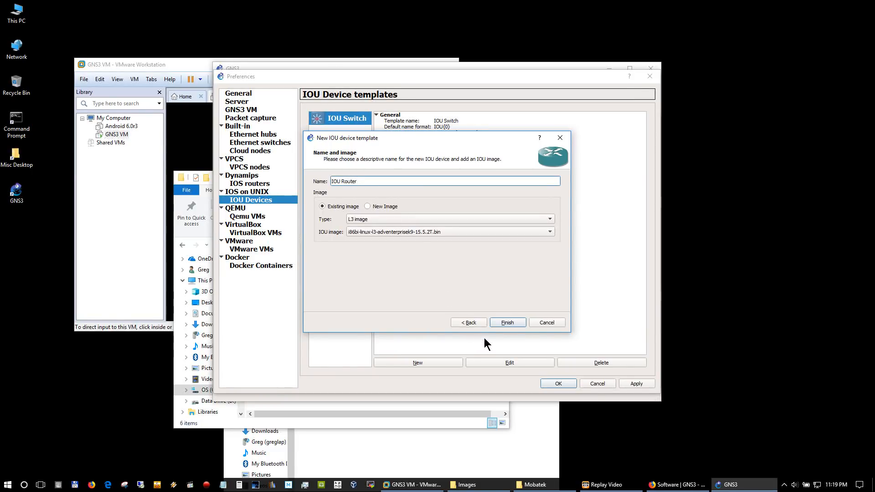
pyautogui.click(507, 323)
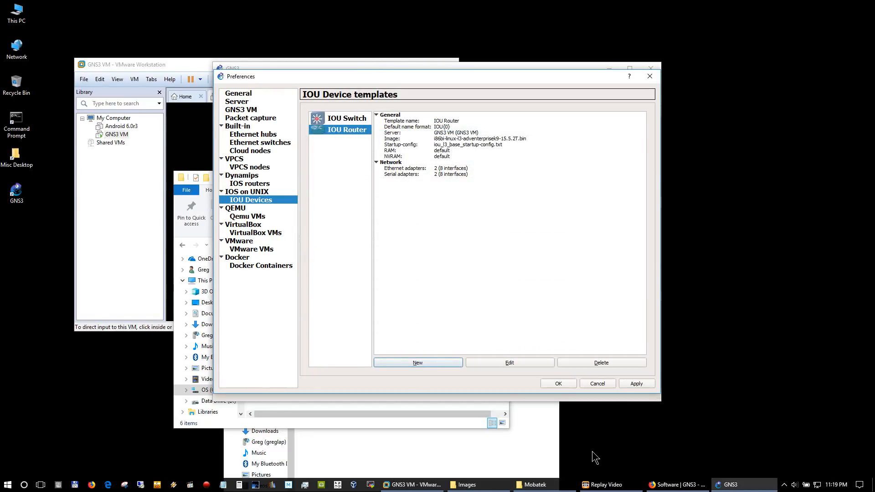
pyautogui.click(634, 384)
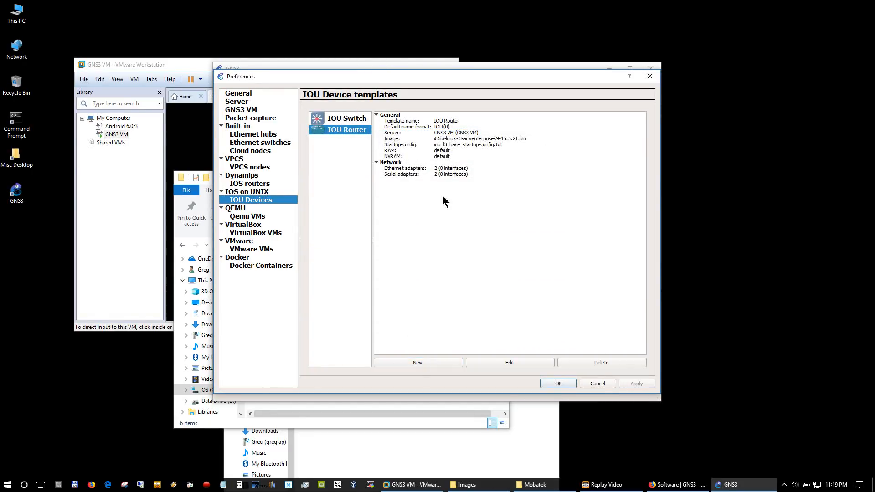
# Start a new QEMU VM template that runs on the GNS3 VM and name it ASAv 9.8.2.
pyautogui.click(266, 208)
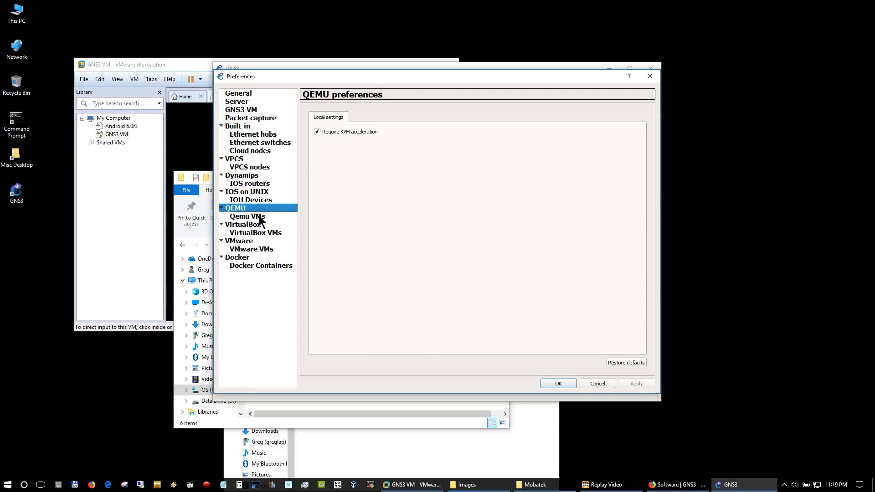
pyautogui.click(261, 217)
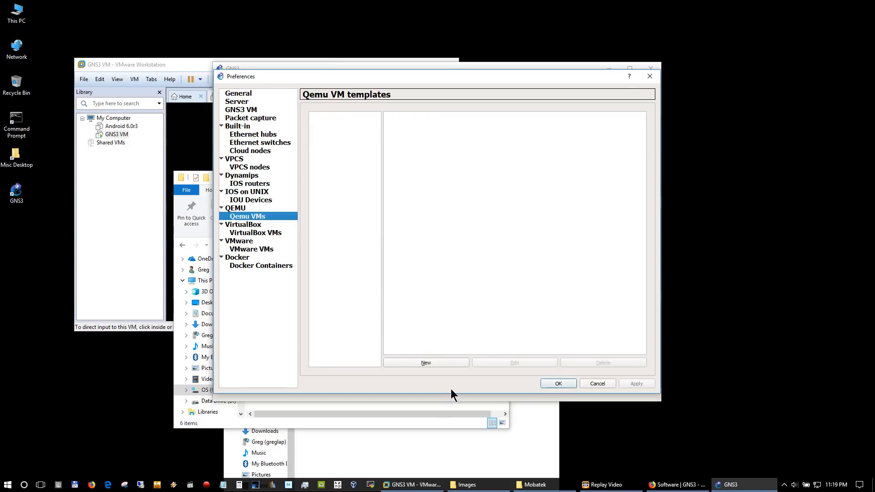
pyautogui.click(432, 362)
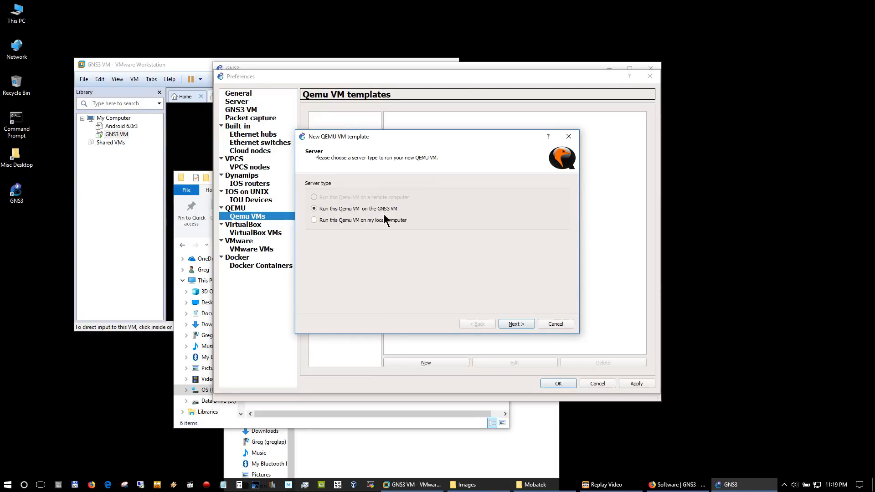
pyautogui.click(520, 324)
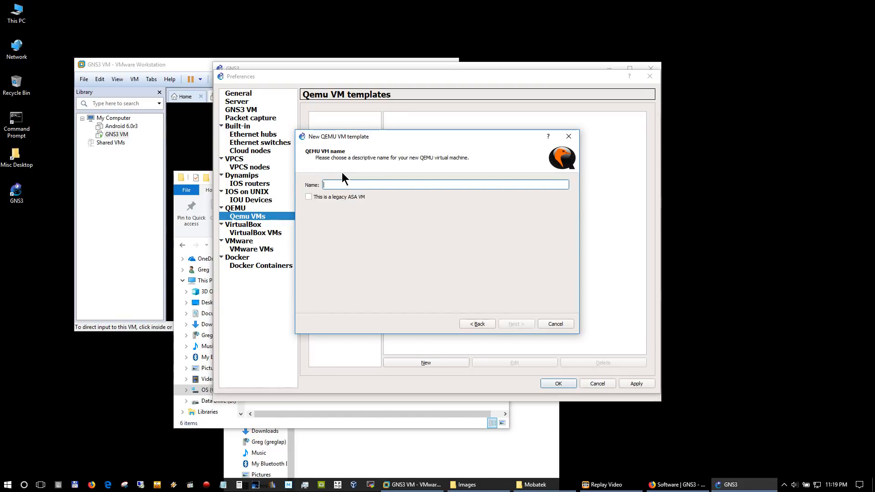
pyautogui.write('ASAv ')
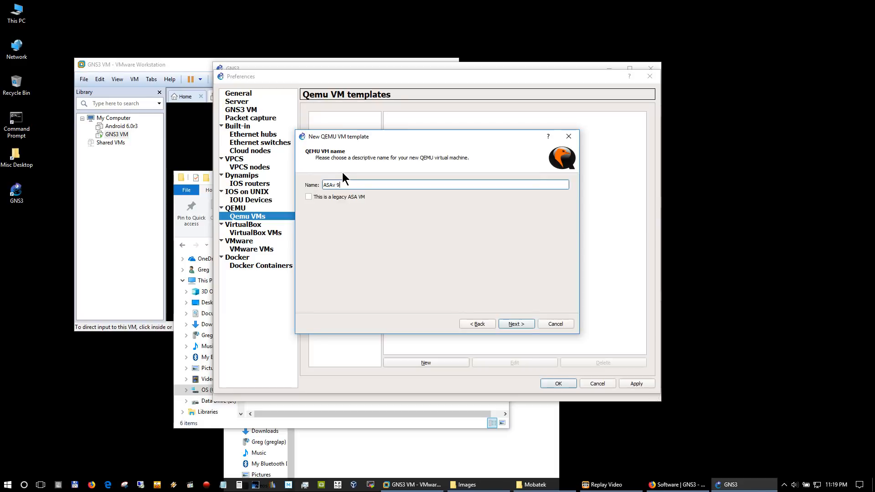
pyautogui.write('9.8.2')
pyautogui.click(524, 325)
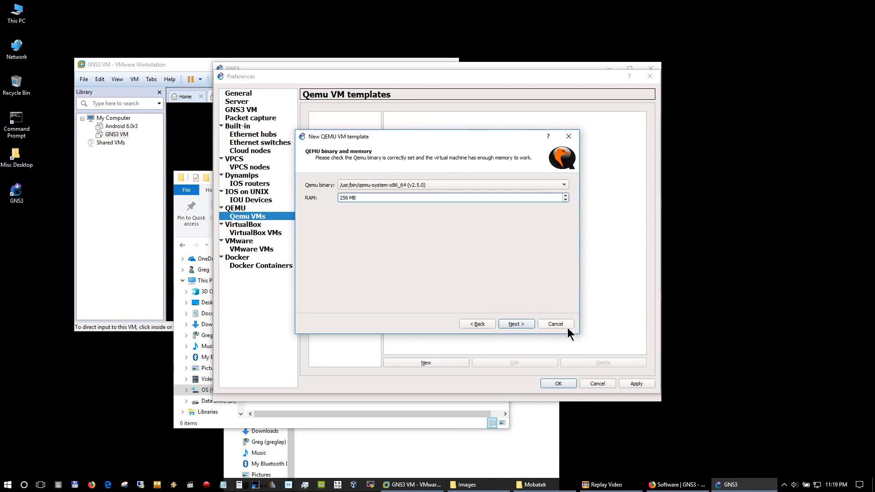
# Accept the qemu-system-x86_64 (v2.5.0) binary with 256 MB RAM and set the template's console type to vnc.
pyautogui.click(516, 326)
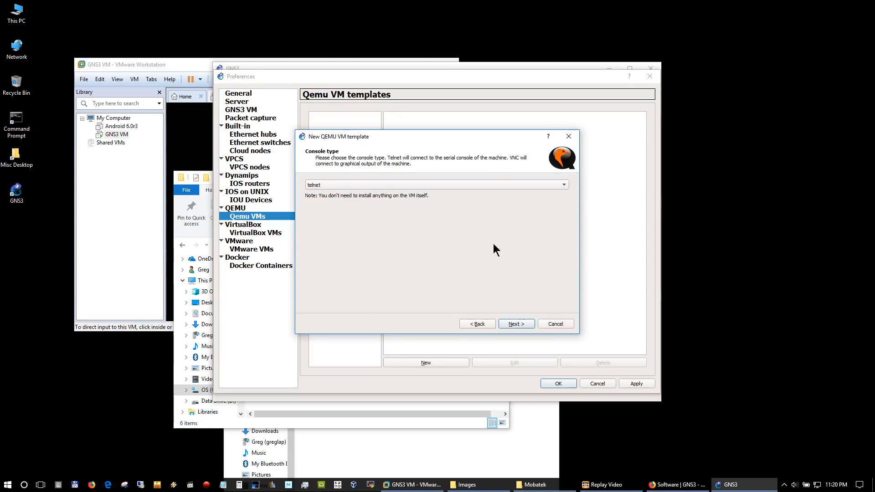
pyautogui.click(345, 185)
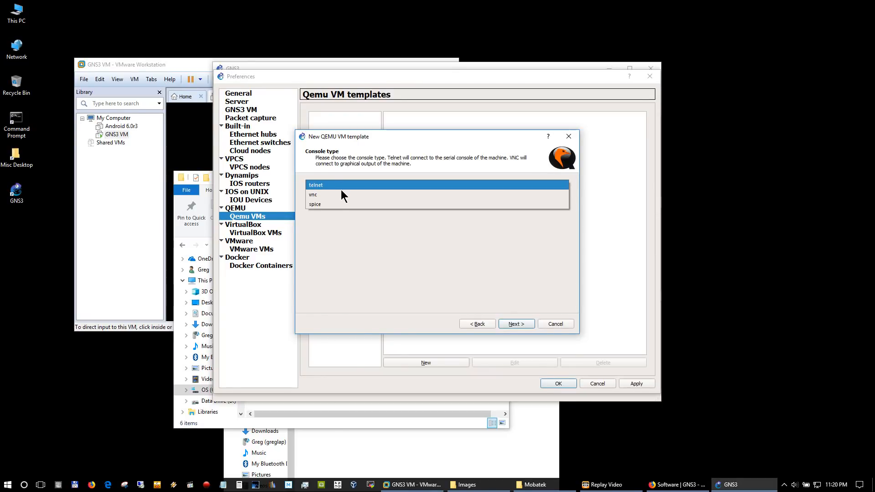
pyautogui.click(339, 194)
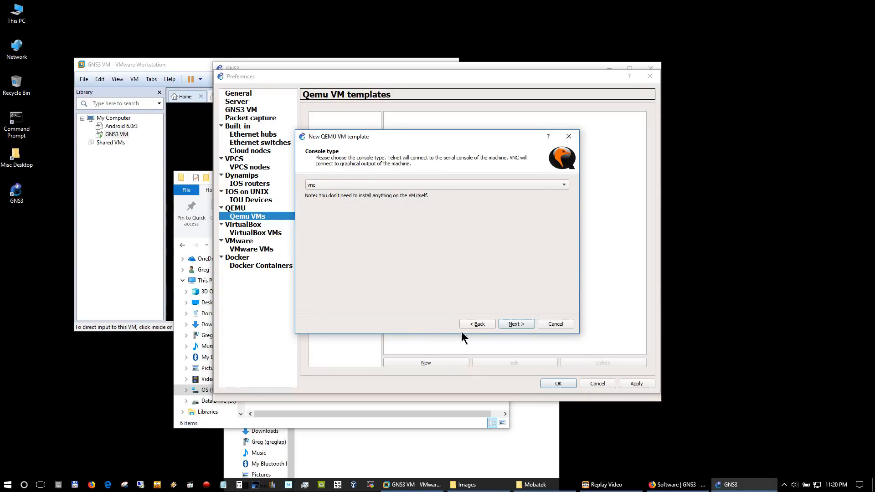
pyautogui.click(474, 325)
pyautogui.click(459, 184)
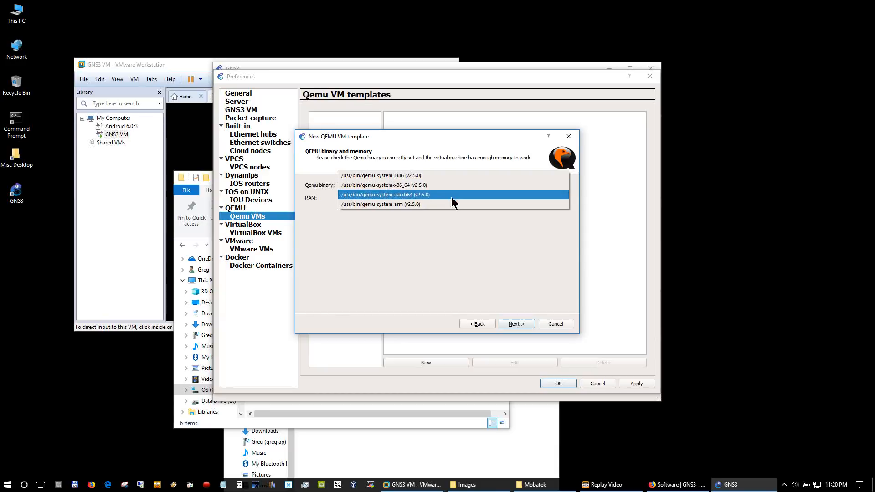
pyautogui.click(497, 252)
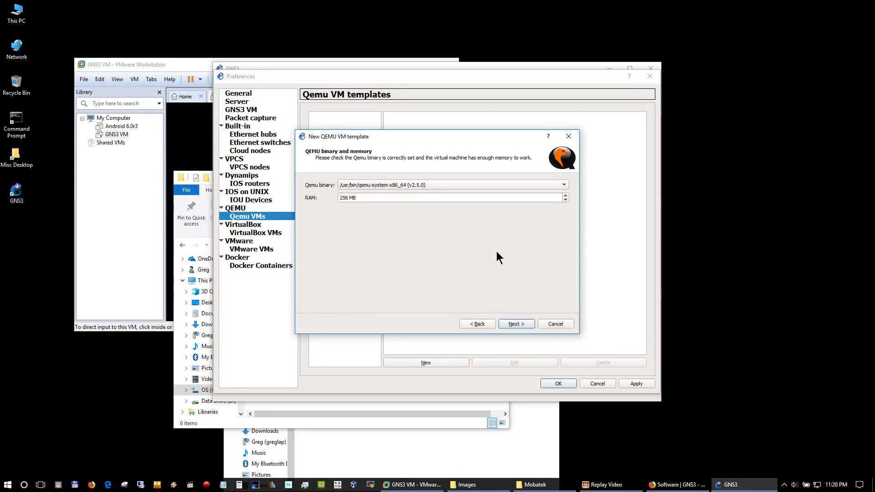
pyautogui.click(515, 323)
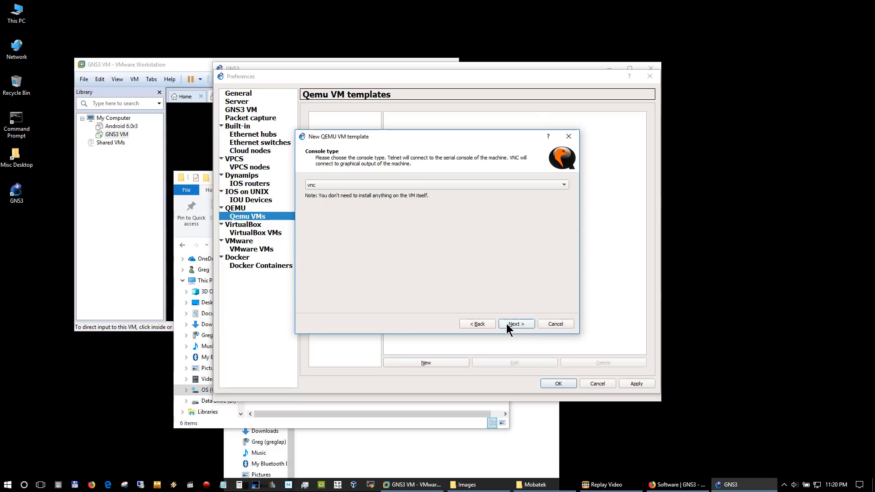
pyautogui.click(504, 182)
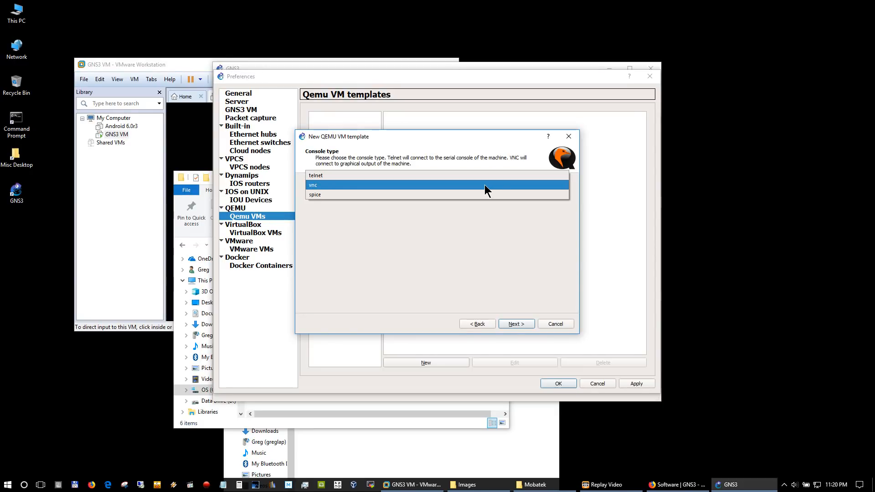
pyautogui.click(485, 184)
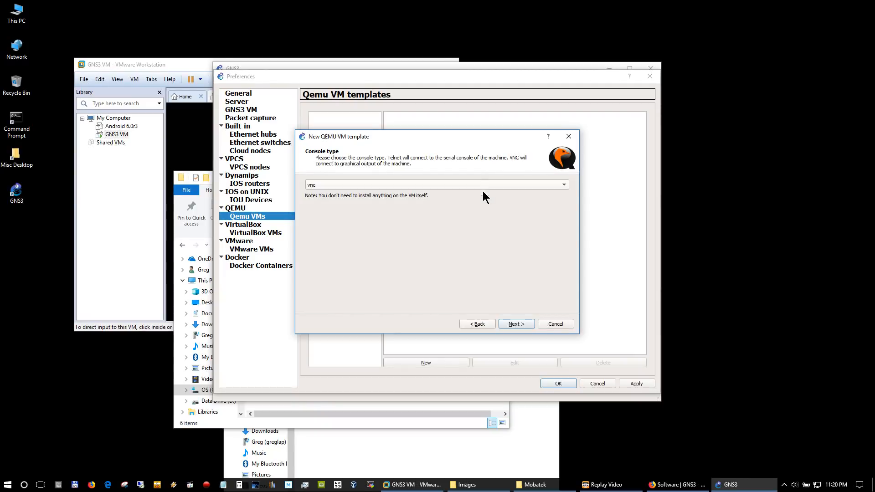
pyautogui.click(512, 325)
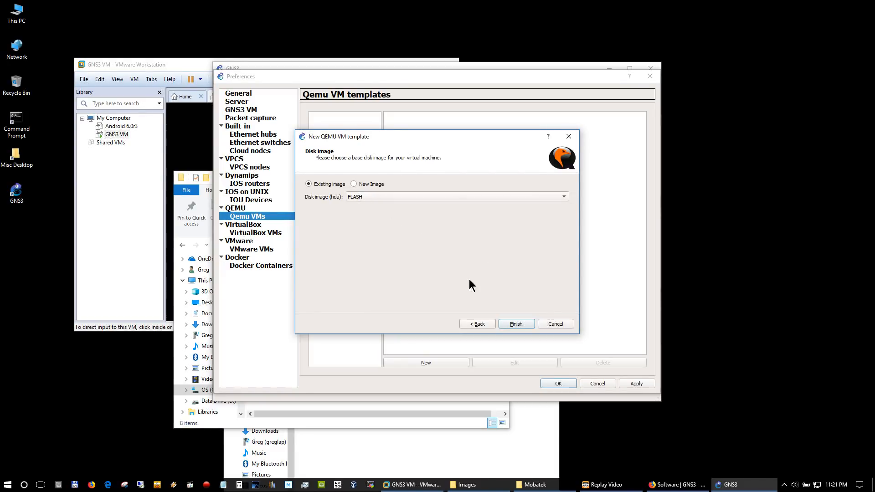
# Load asav982.qcow2 from the QEMU images folder as a new hda disk image and finish creating the template.
pyautogui.click(353, 184)
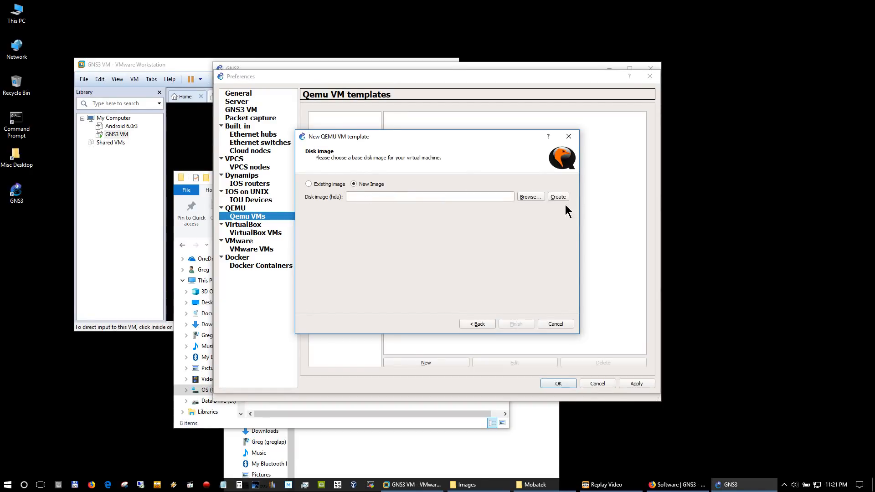
pyautogui.click(535, 199)
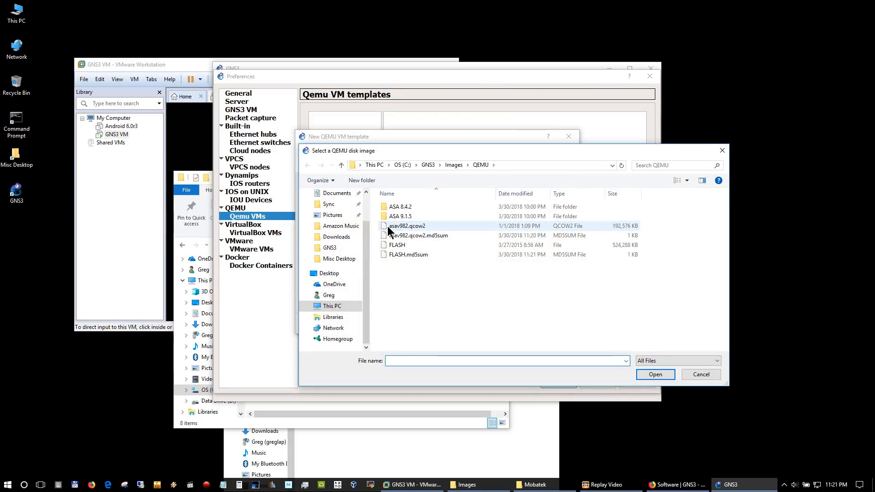
pyautogui.click(389, 226)
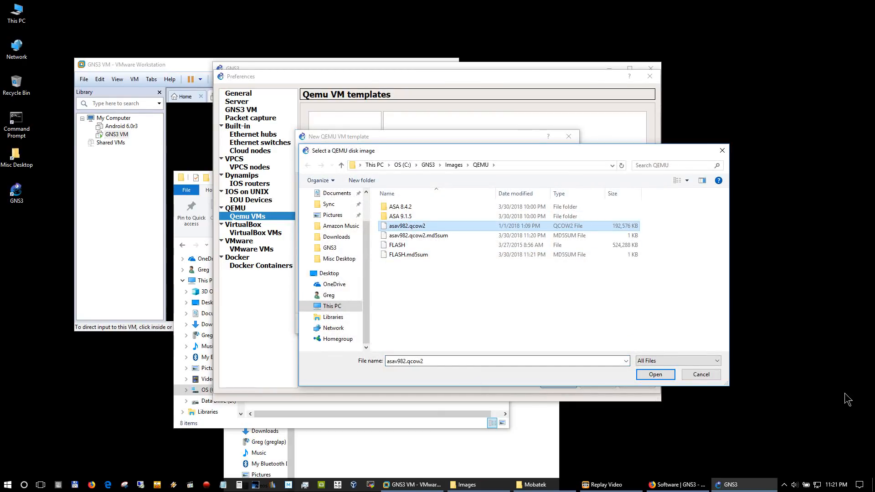
pyautogui.click(647, 380)
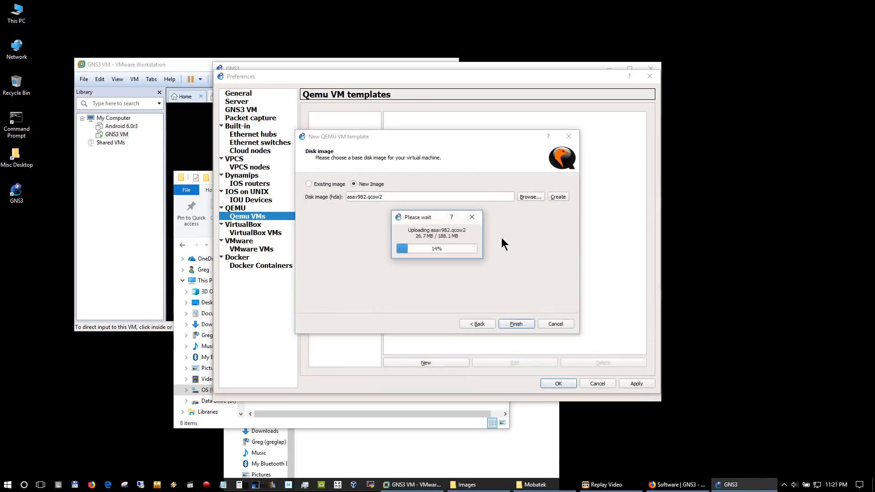
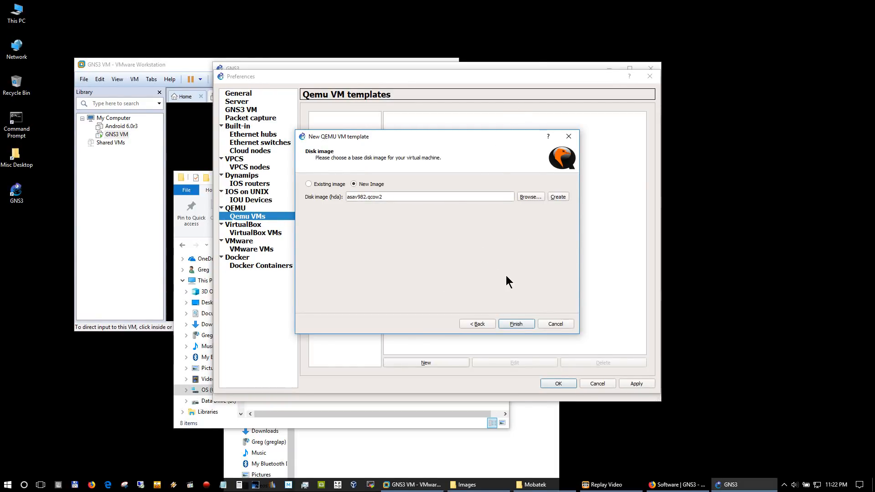
pyautogui.click(524, 325)
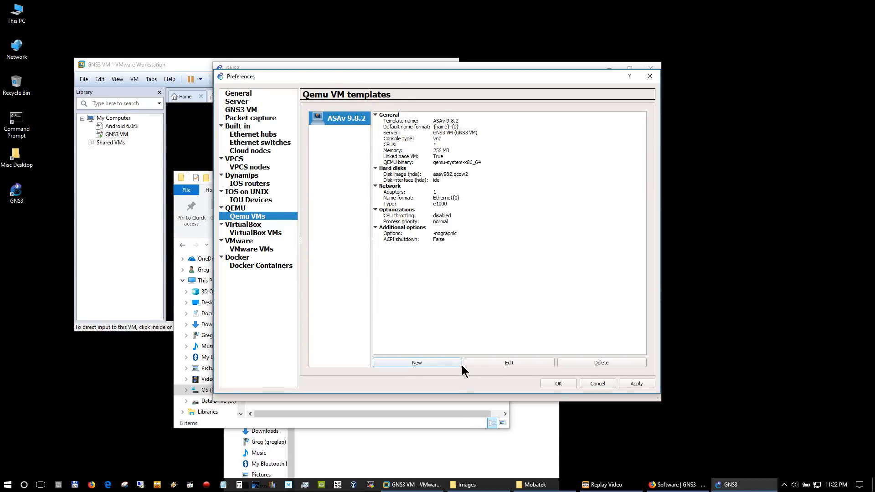
# Edit the ASAv 9.8.2 template and change its symbol to asa from the symbols library.
pyautogui.click(527, 365)
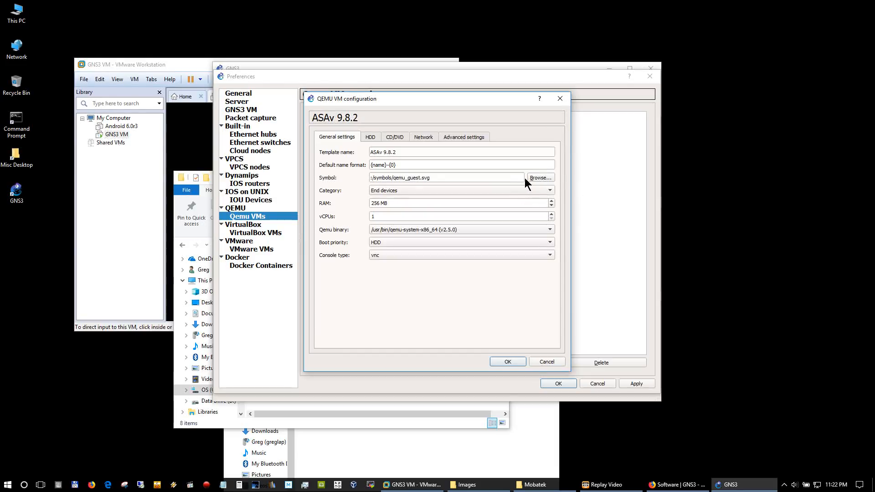
pyautogui.click(536, 180)
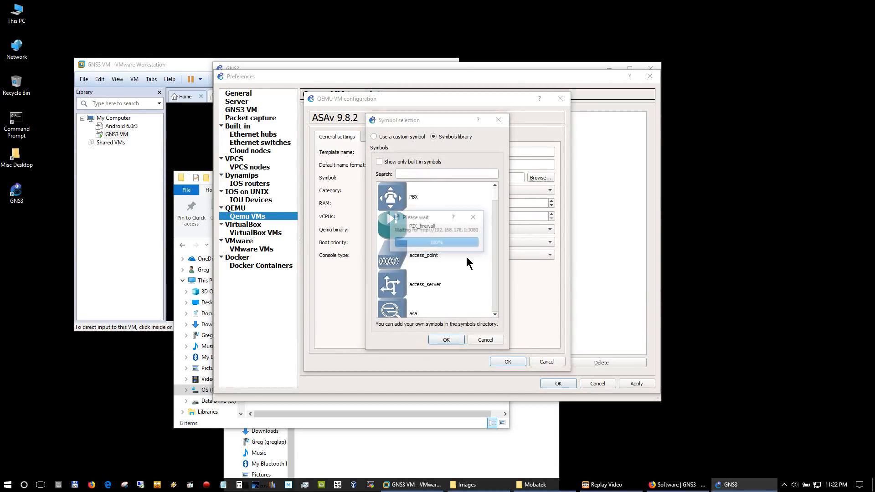
pyautogui.scroll(-5, 466, 251)
pyautogui.scroll(-2, 466, 251)
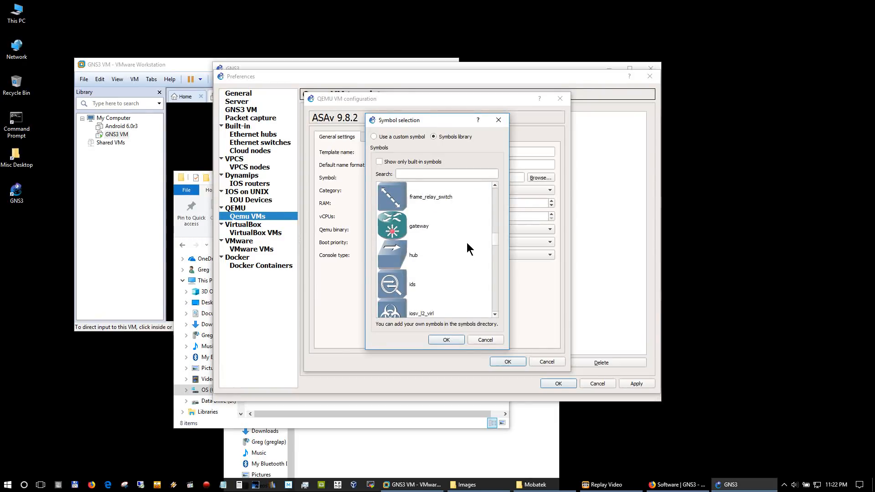
pyautogui.scroll(-7, 466, 243)
pyautogui.scroll(-1, 465, 244)
pyautogui.scroll(1, 466, 237)
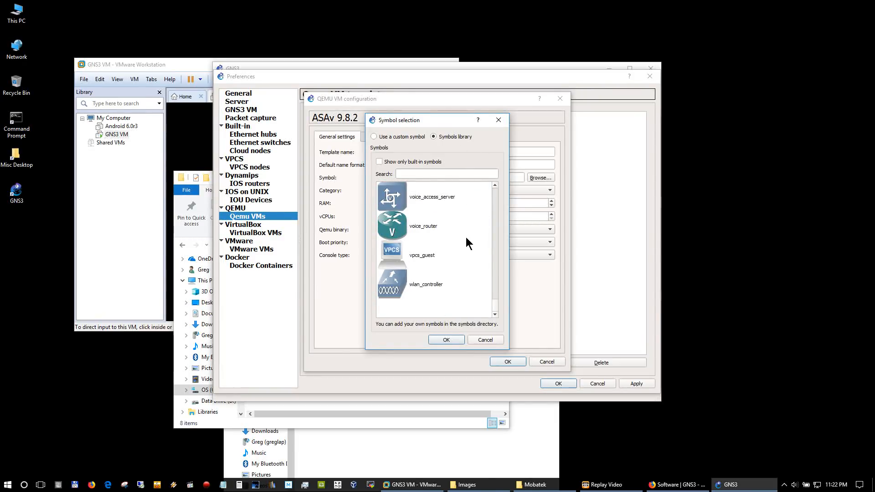
pyautogui.scroll(3, 467, 234)
pyautogui.scroll(10, 466, 226)
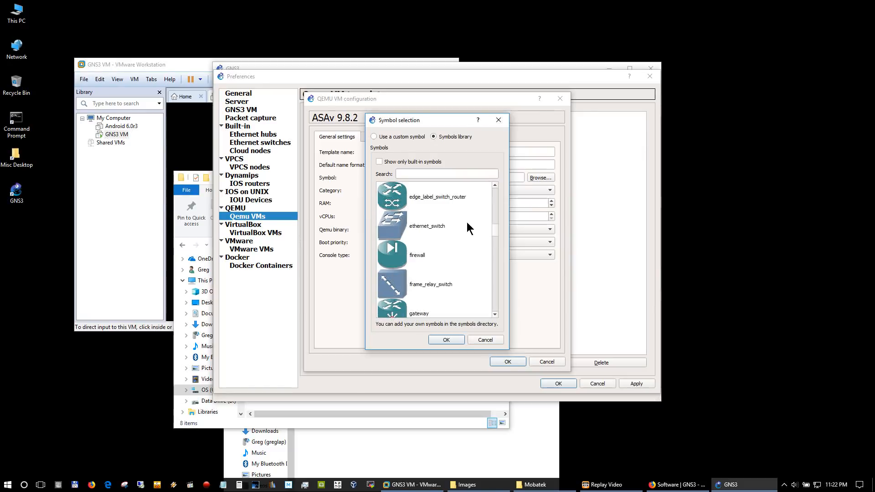
pyautogui.scroll(-2, 465, 210)
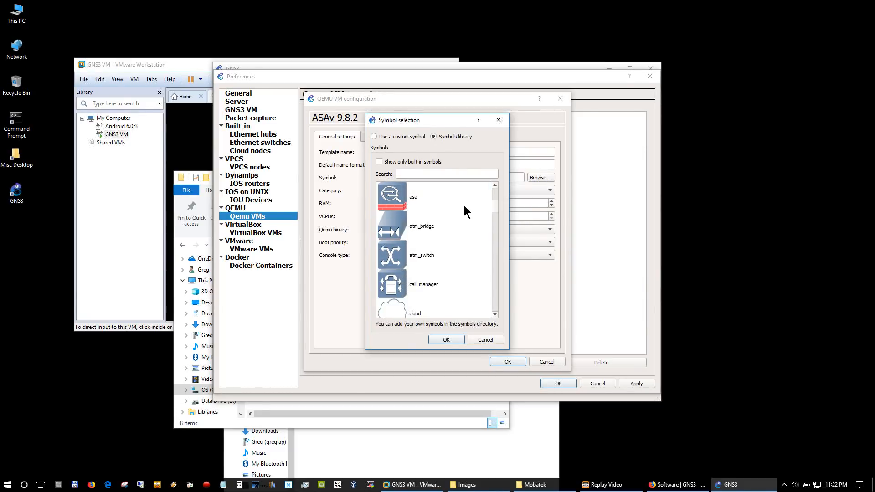
pyautogui.click(462, 195)
pyautogui.click(446, 340)
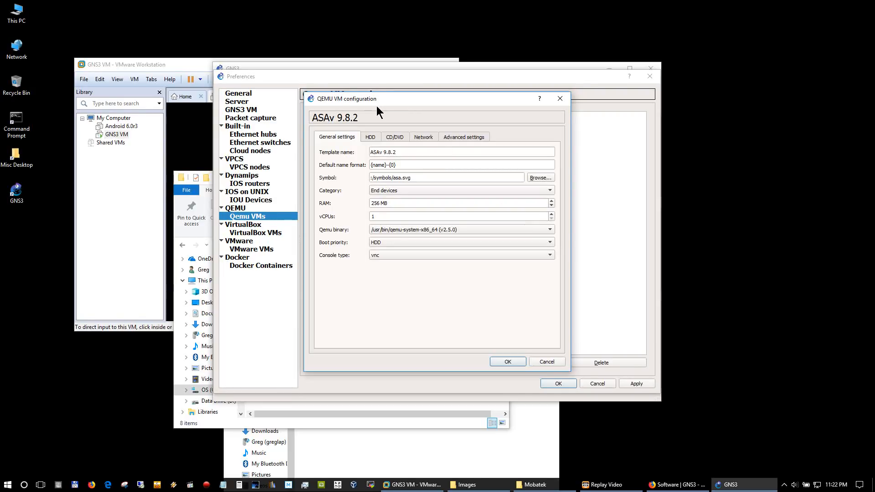
# Review the ASAv template's HDD, CD/DVD, network and advanced settings and save its configuration.
pyautogui.click(373, 137)
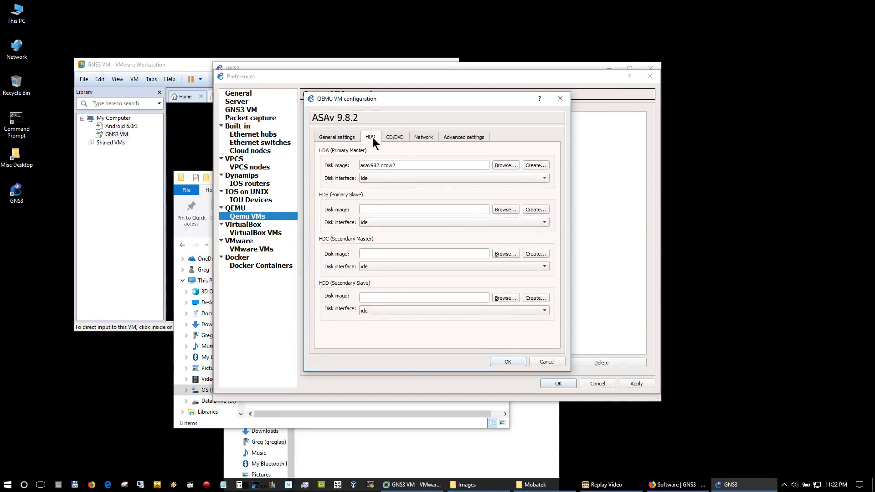
pyautogui.click(391, 135)
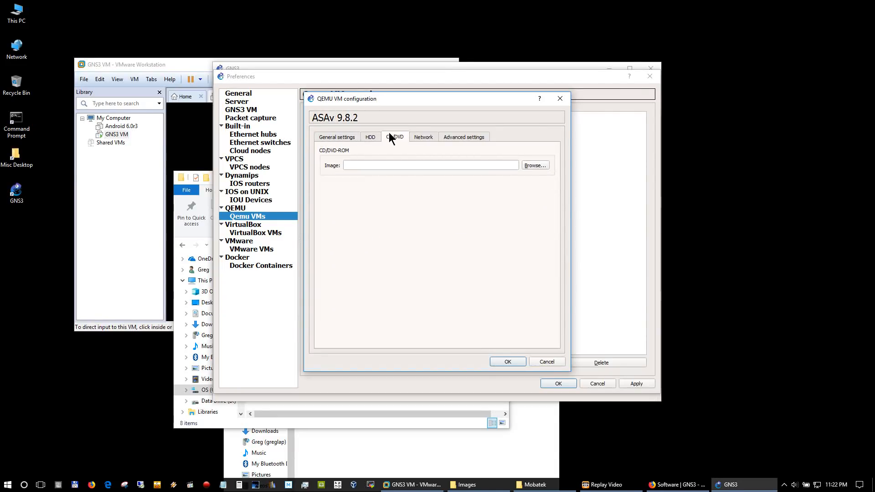
pyautogui.click(423, 134)
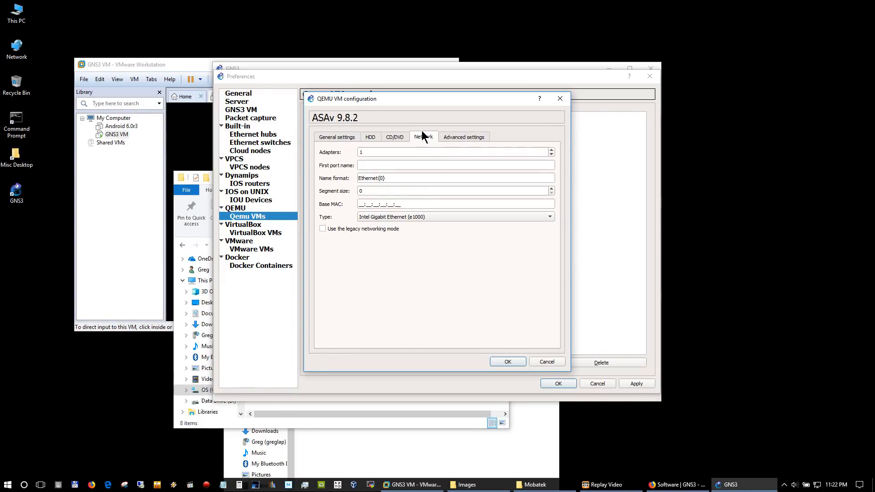
pyautogui.click(453, 136)
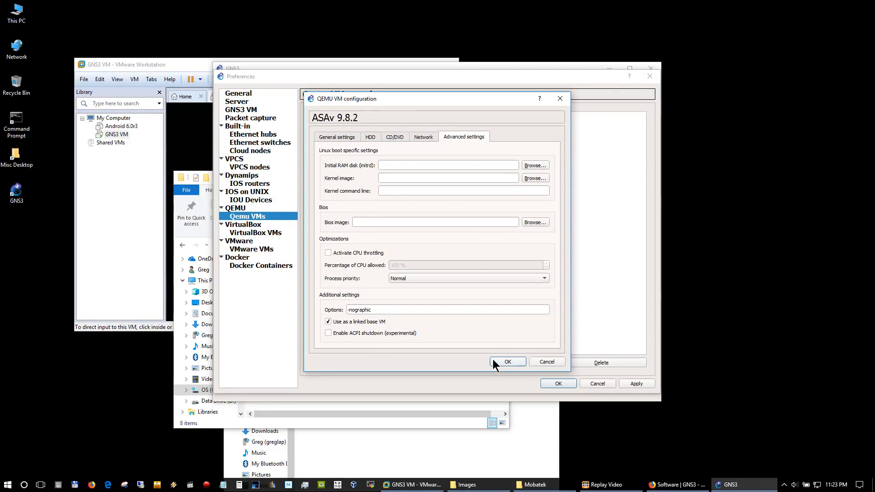
pyautogui.click(507, 361)
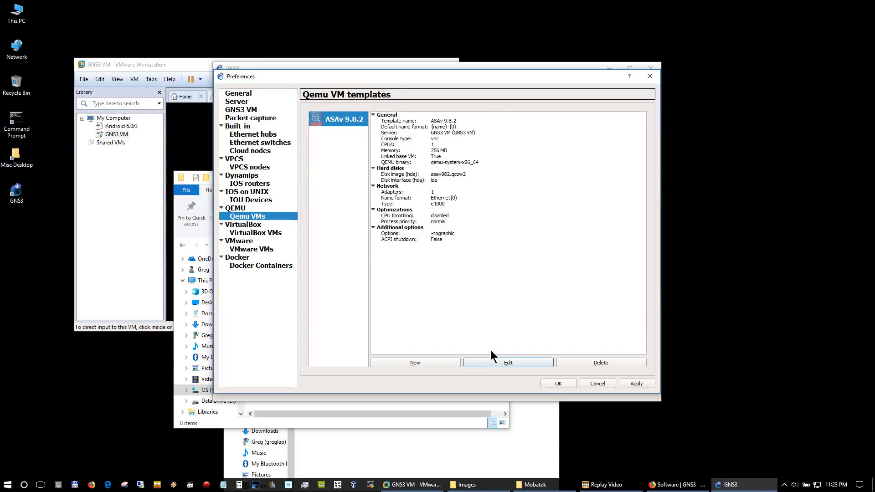
# Edit the ASAv 9.8.2 template to use 8 network adapters, apply the change and close the preferences.
pyautogui.click(489, 361)
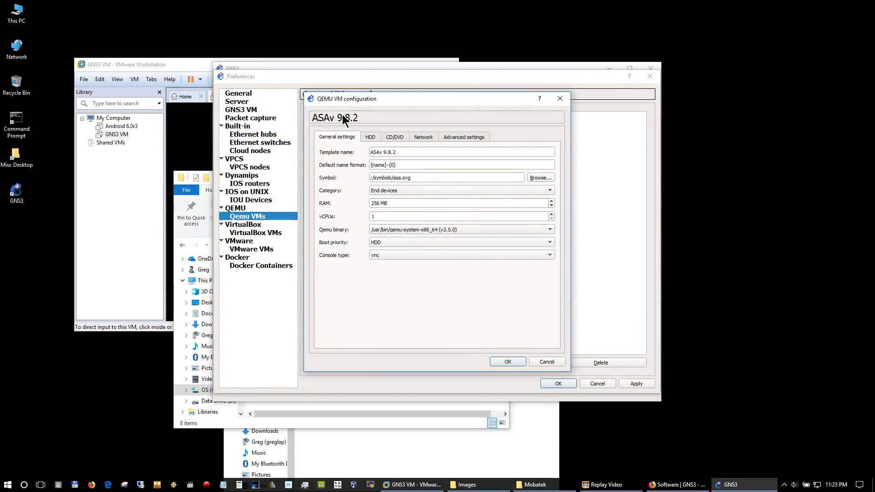
pyautogui.click(454, 139)
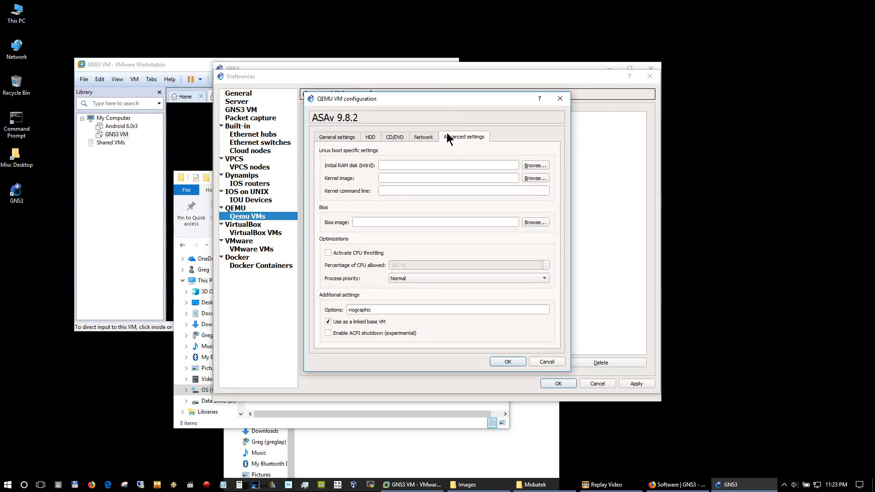
pyautogui.click(339, 138)
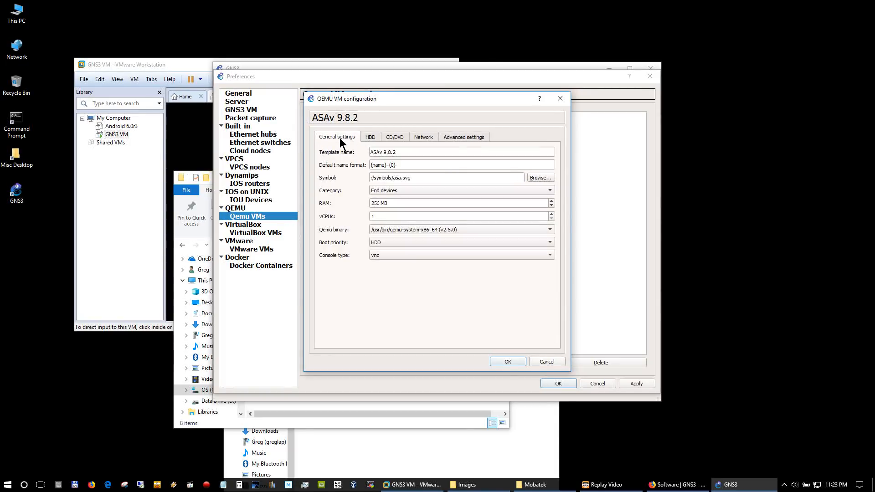
pyautogui.click(371, 138)
pyautogui.click(398, 138)
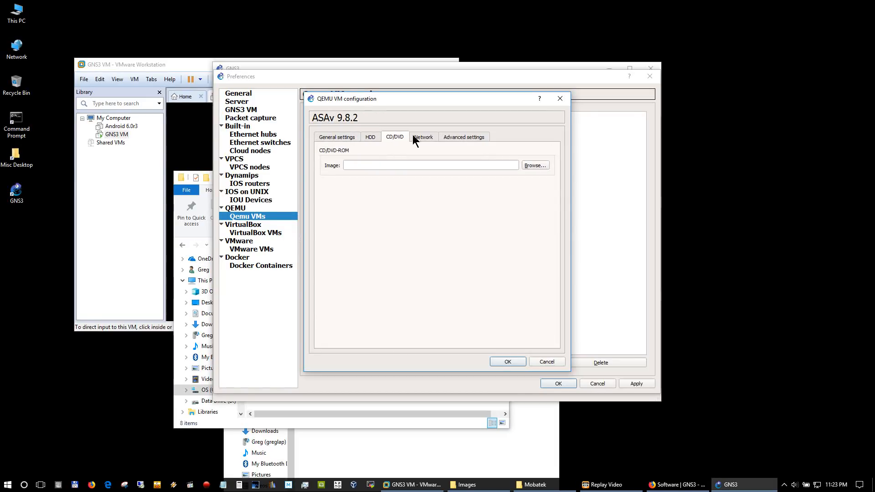
pyautogui.click(419, 138)
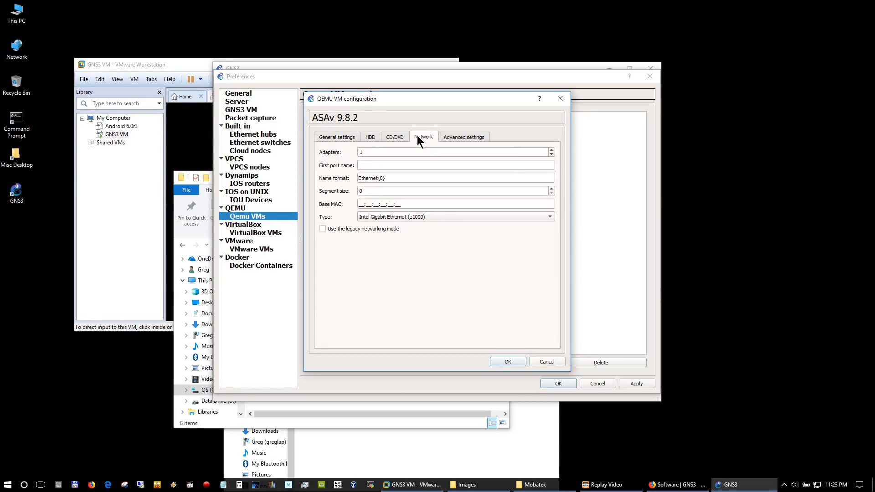
pyautogui.click(551, 151)
pyautogui.click(550, 151)
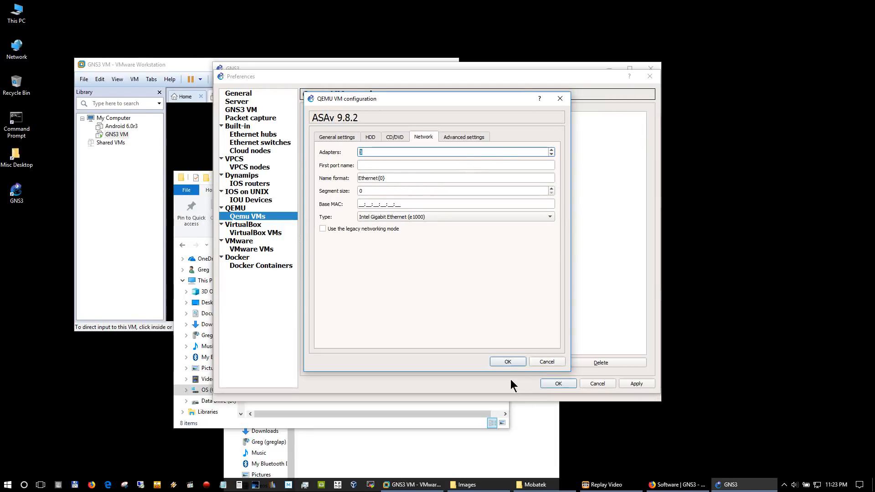
pyautogui.click(507, 362)
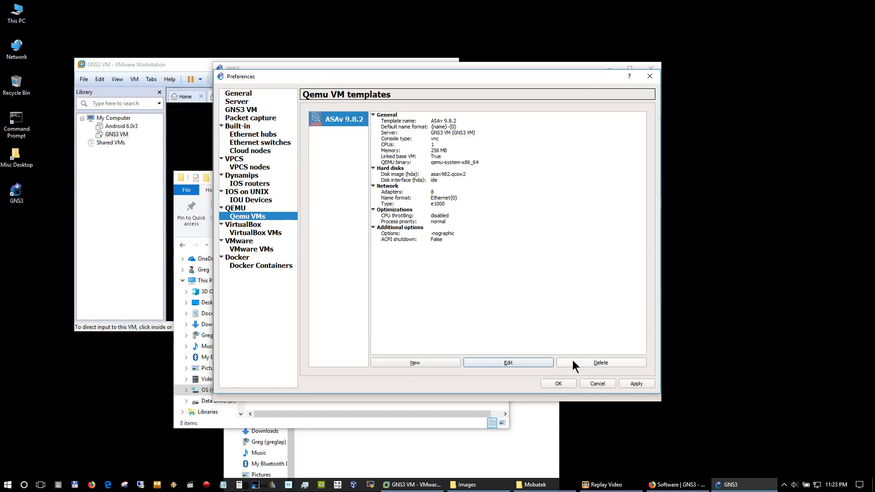
pyautogui.click(637, 384)
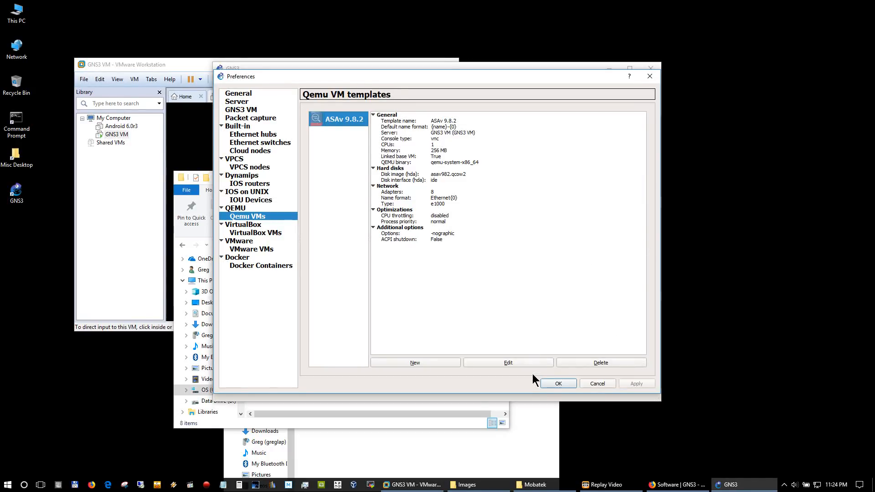
pyautogui.click(545, 386)
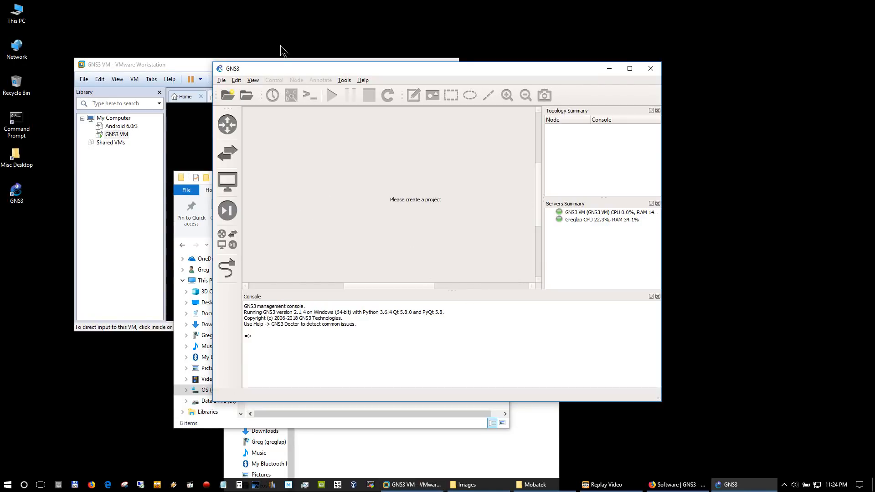
# Maximize the GNS3 window and change the interface style to Charcoal in the general preferences.
pyautogui.click(636, 72)
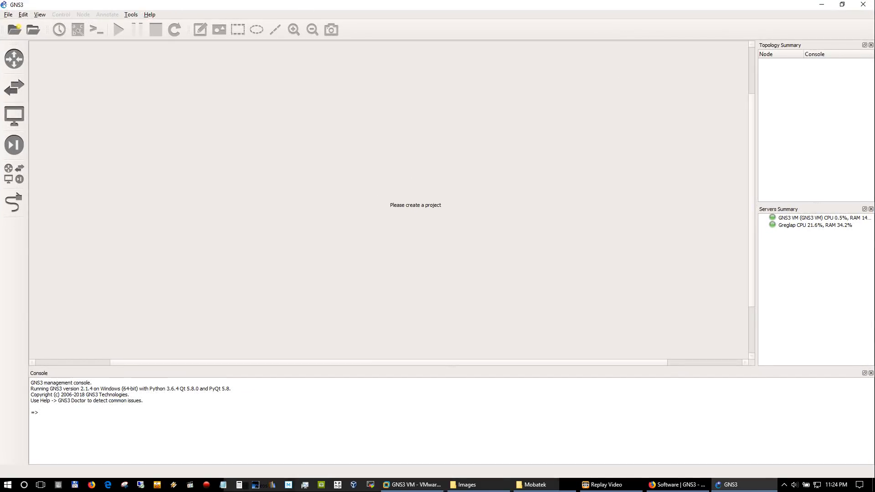
pyautogui.click(23, 14)
pyautogui.click(53, 57)
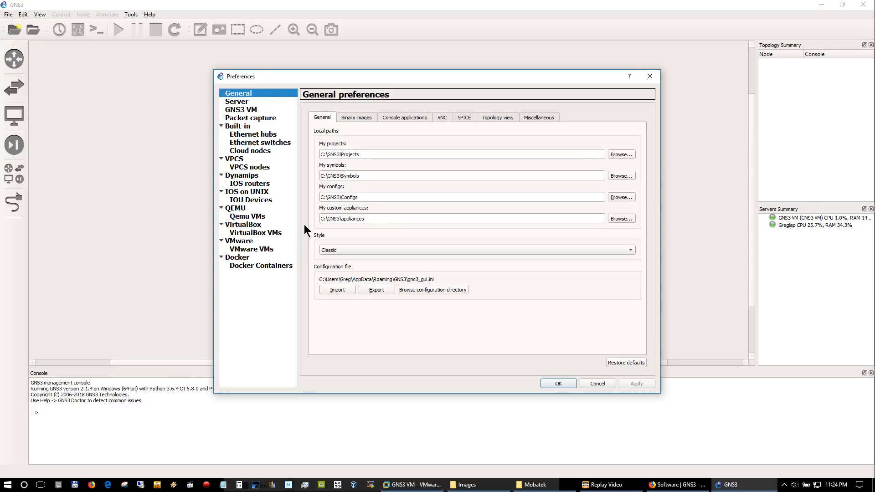
pyautogui.click(373, 249)
pyautogui.click(373, 241)
pyautogui.click(635, 385)
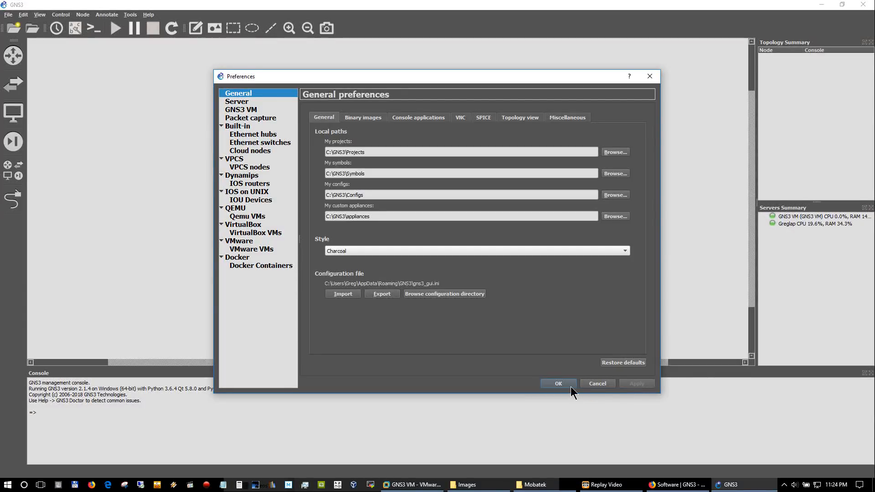
pyautogui.click(558, 384)
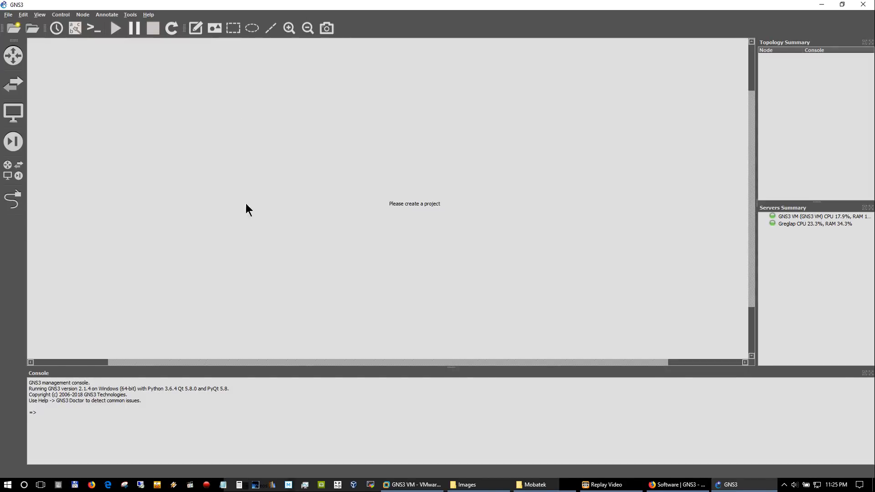
# Try to create a new project named test.
pyautogui.click(12, 29)
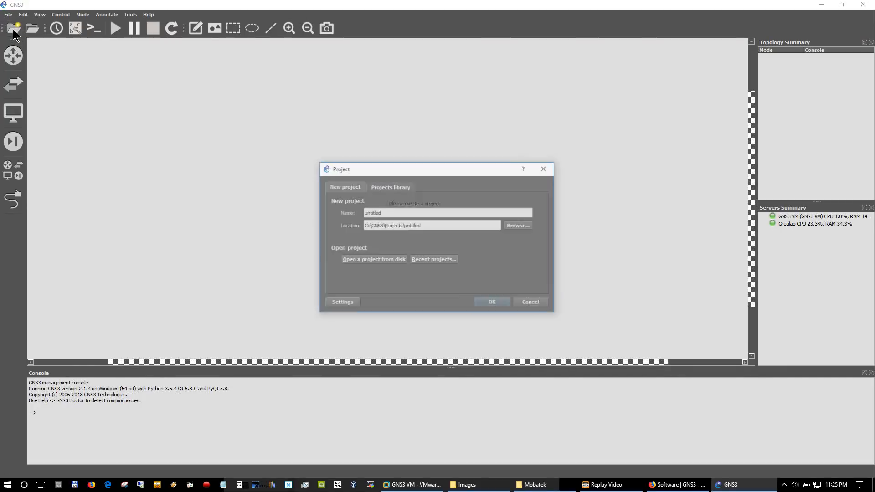
pyautogui.doubleClick(416, 212)
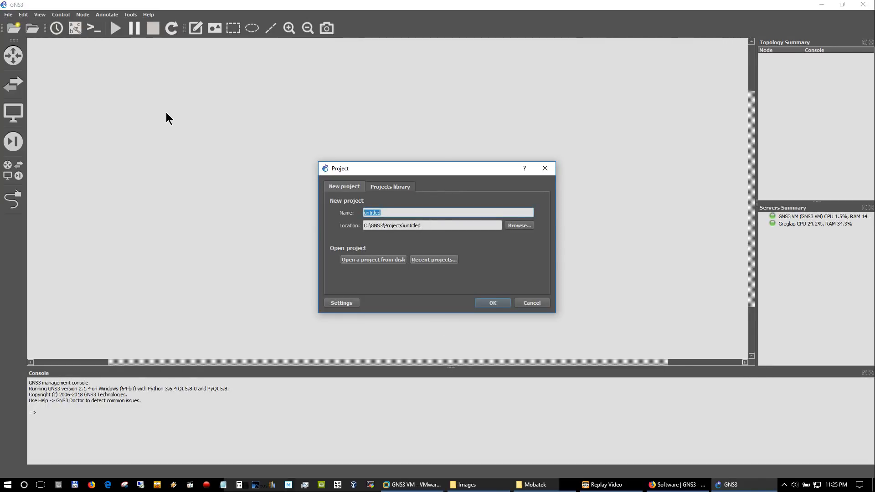
pyautogui.write('test')
pyautogui.click(491, 303)
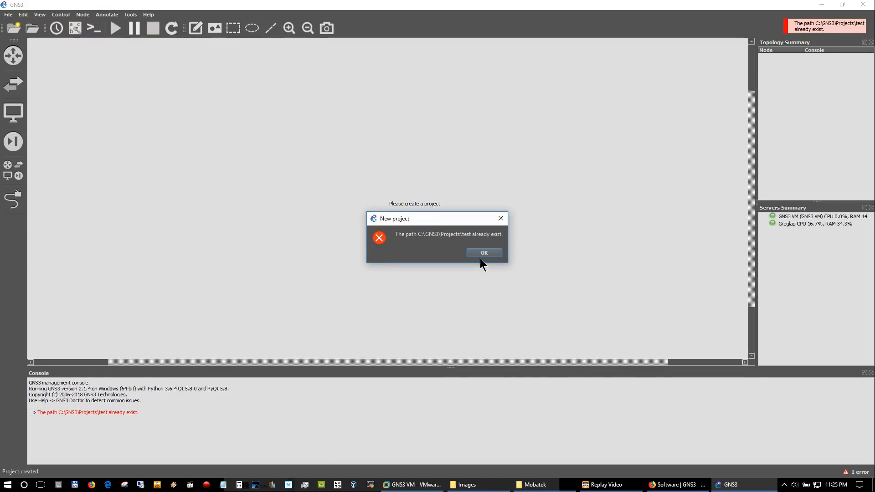
pyautogui.click(480, 252)
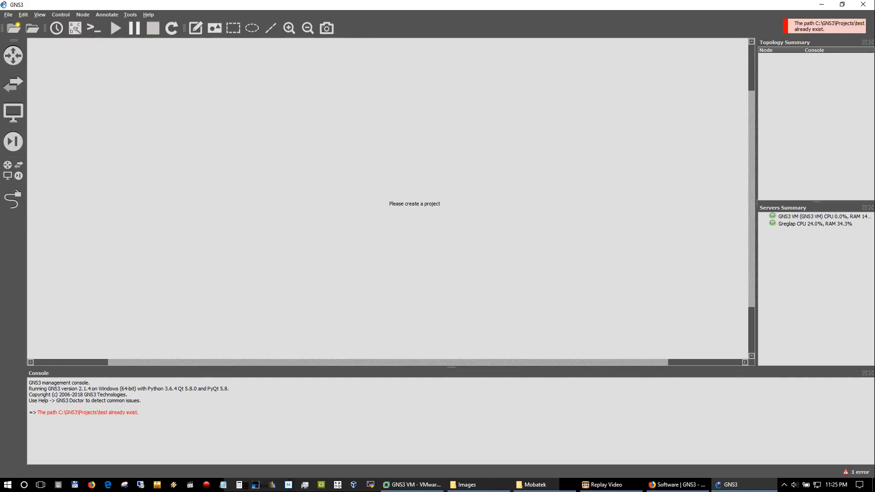
# Create a new project named test2 and dismiss the error notification.
pyautogui.click(15, 27)
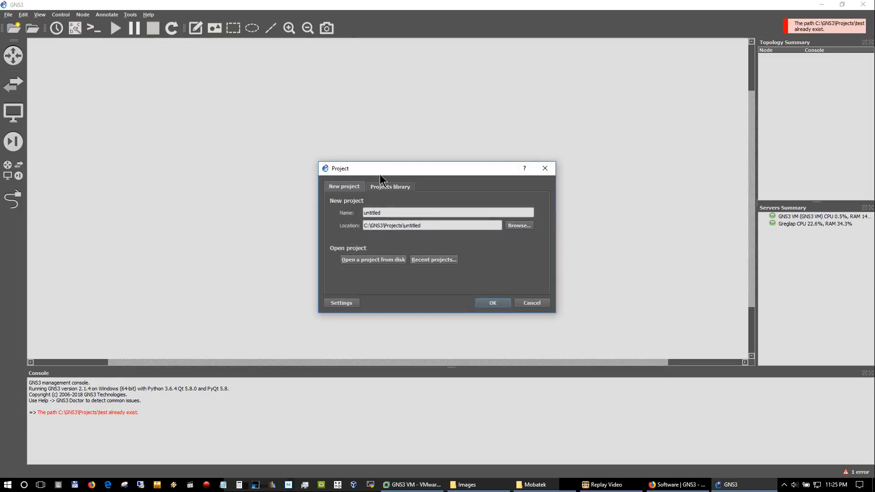
pyautogui.click(421, 212)
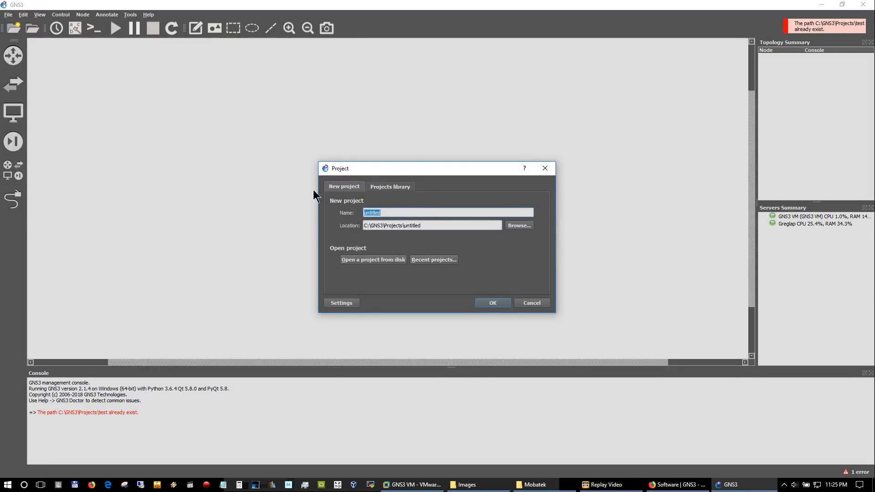
pyautogui.write('test2')
pyautogui.press('Return')
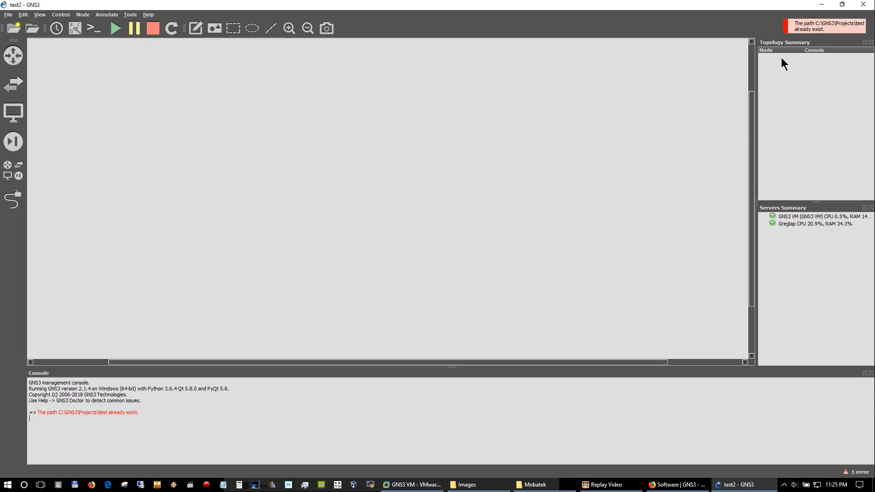
pyautogui.click(792, 24)
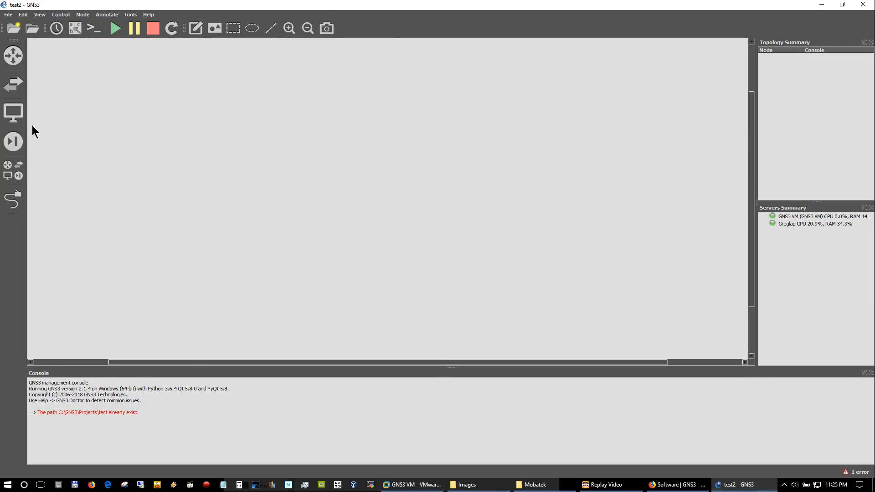
# Browse the router devices and limit the device list to installed appliances.
pyautogui.click(13, 56)
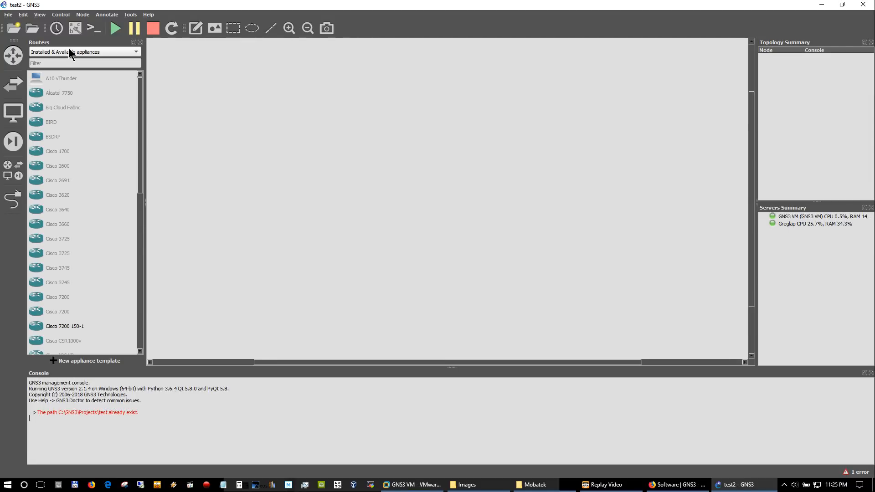
pyautogui.click(70, 52)
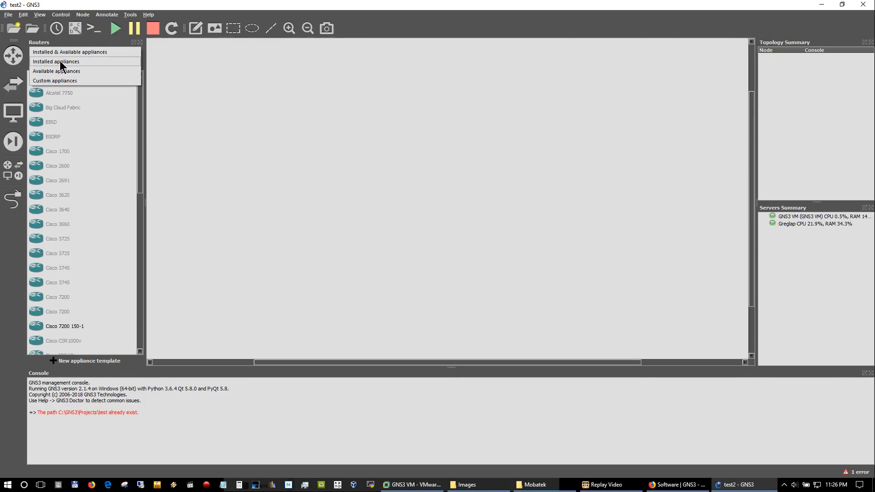
pyautogui.click(59, 62)
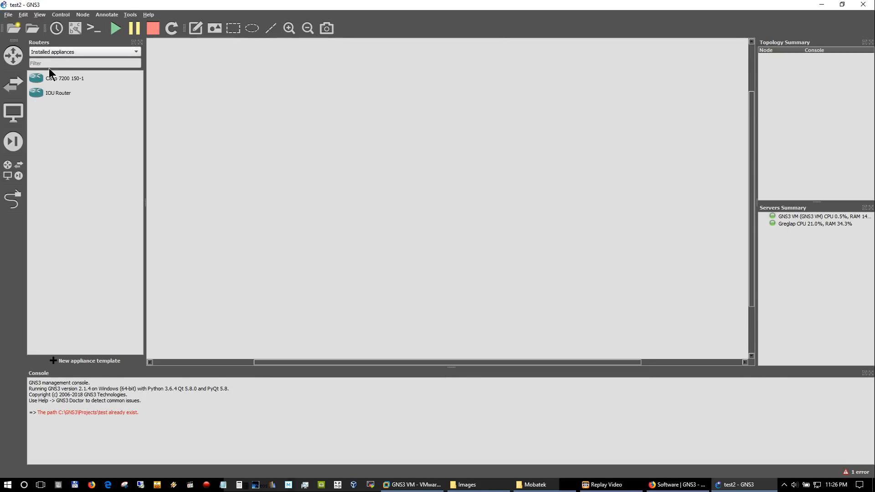
# Place a Cisco 7200 150-1 router and an IOU Router in the upper part of the workspace.
pyautogui.click(68, 78)
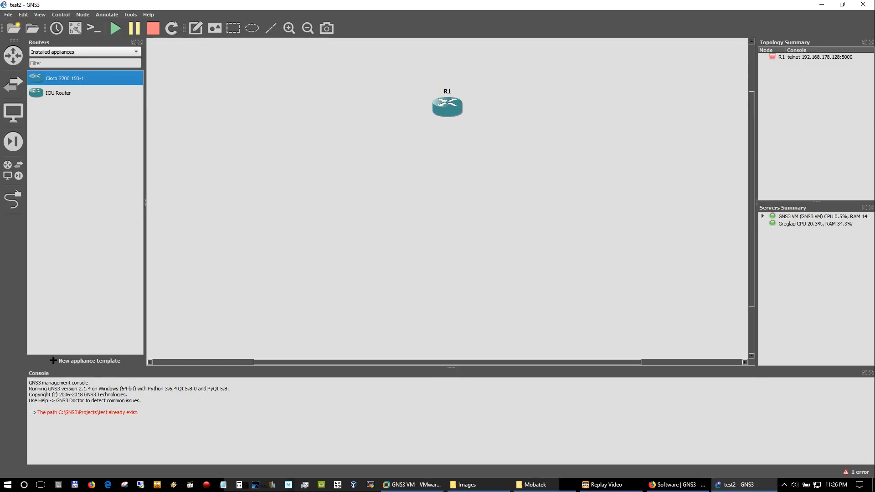
pyautogui.click(61, 93)
pyautogui.moveTo(283, 130); pyautogui.dragTo(290, 232)
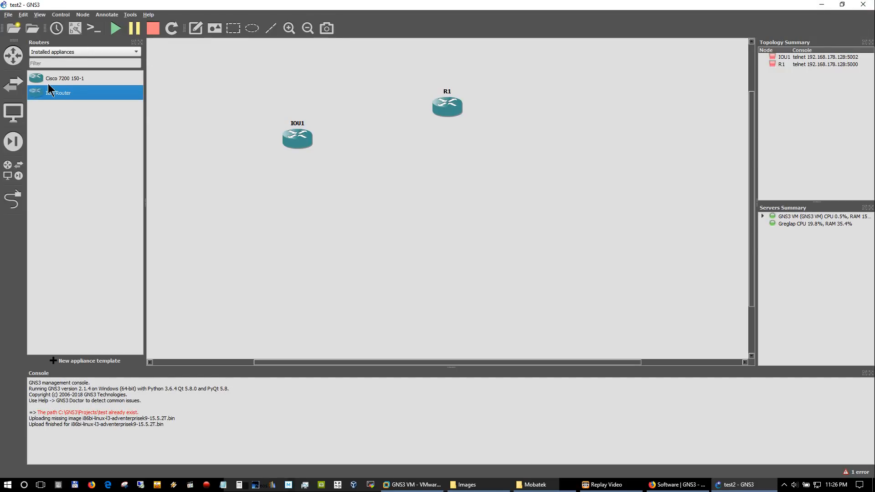
# Place an IOU Switch from the switch devices in the workspace below the Cisco 7200 router.
pyautogui.click(14, 83)
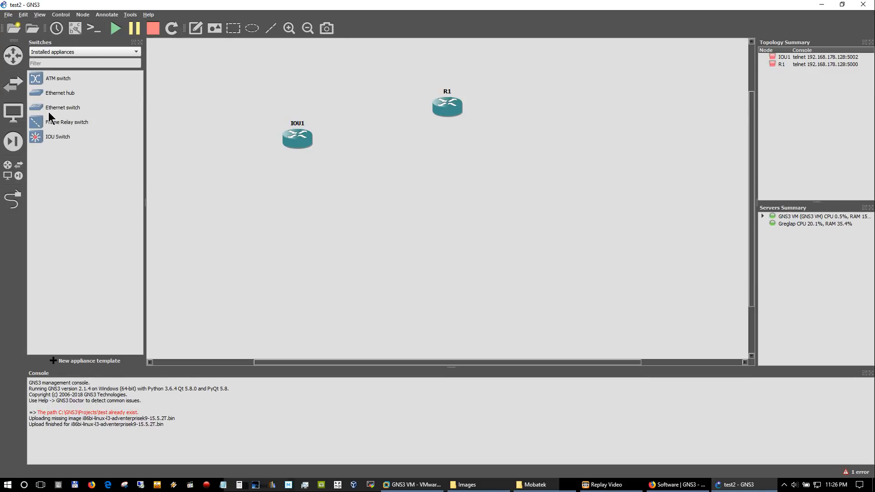
pyautogui.click(60, 134)
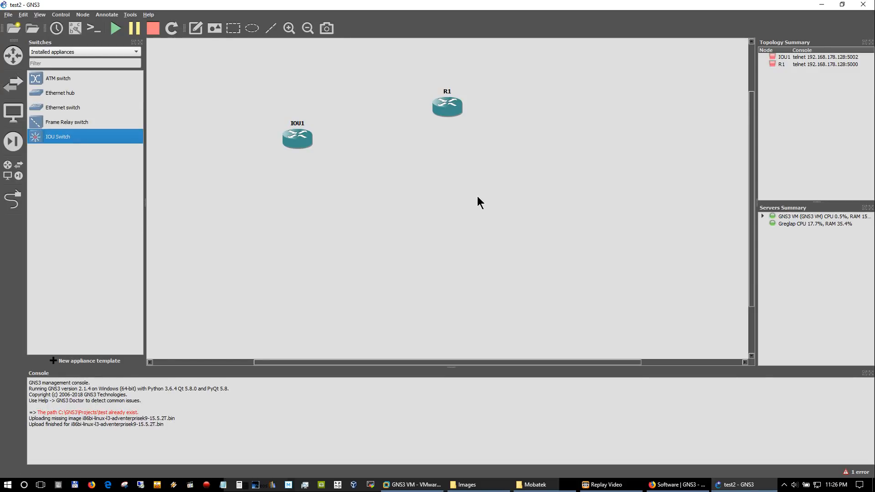
pyautogui.moveTo(425, 189); pyautogui.dragTo(425, 179)
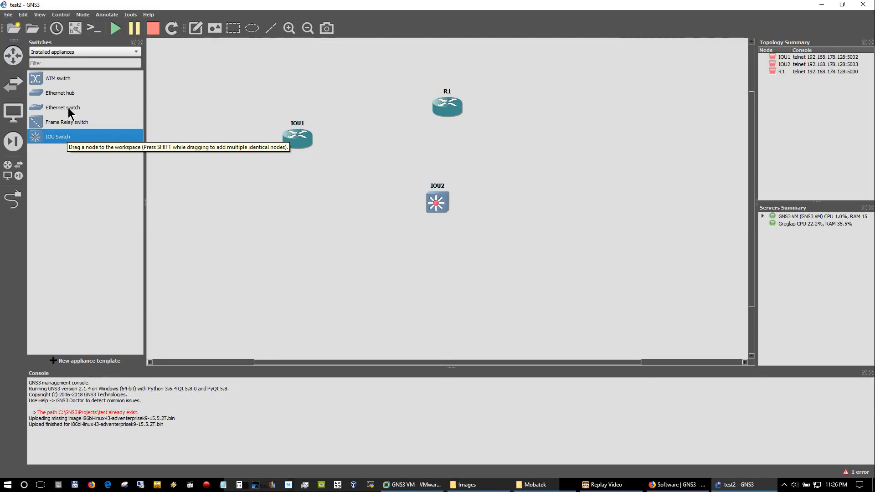
# Place an ASAv 9.8.2 from the end devices beside the IOU switch, and list all installed devices.
pyautogui.click(11, 117)
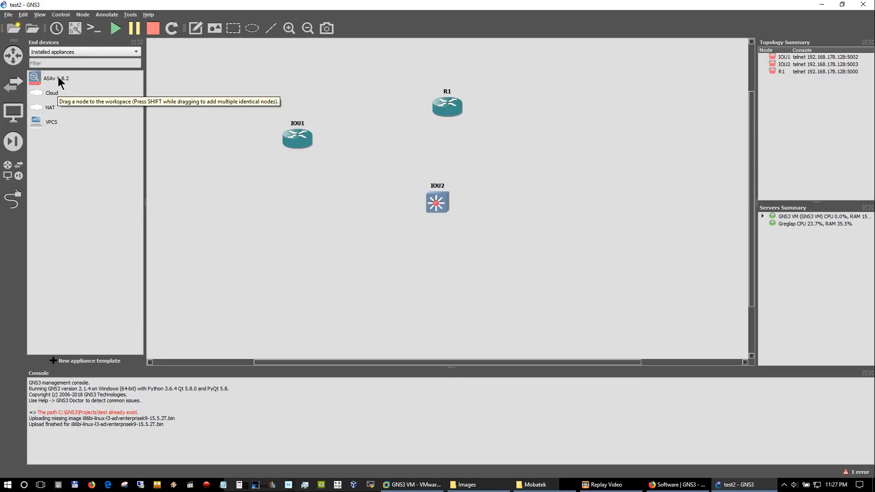
pyautogui.click(11, 142)
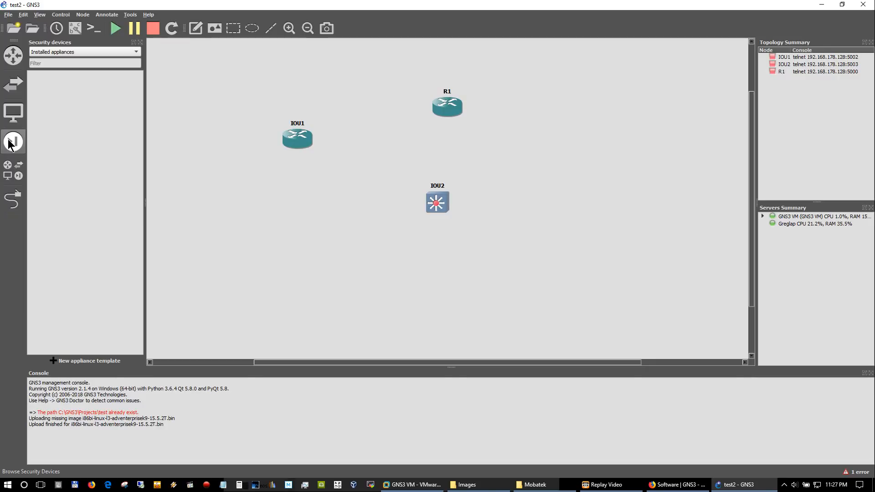
pyautogui.click(13, 113)
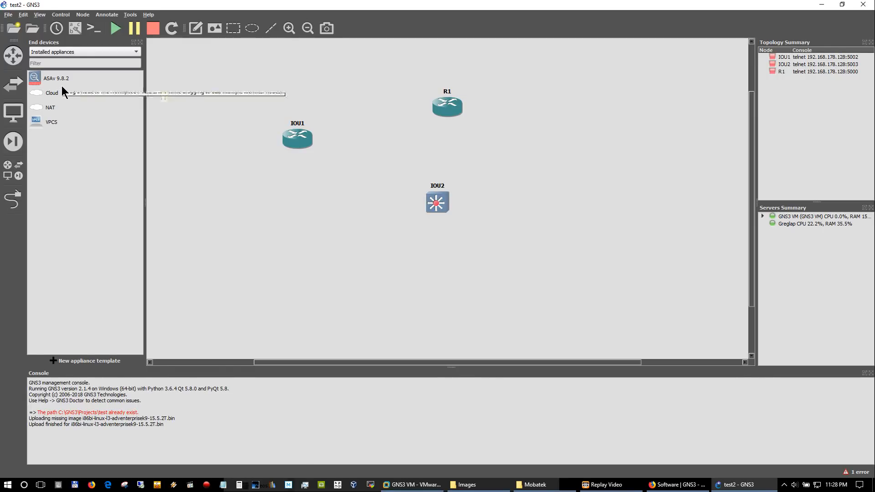
pyautogui.click(57, 83)
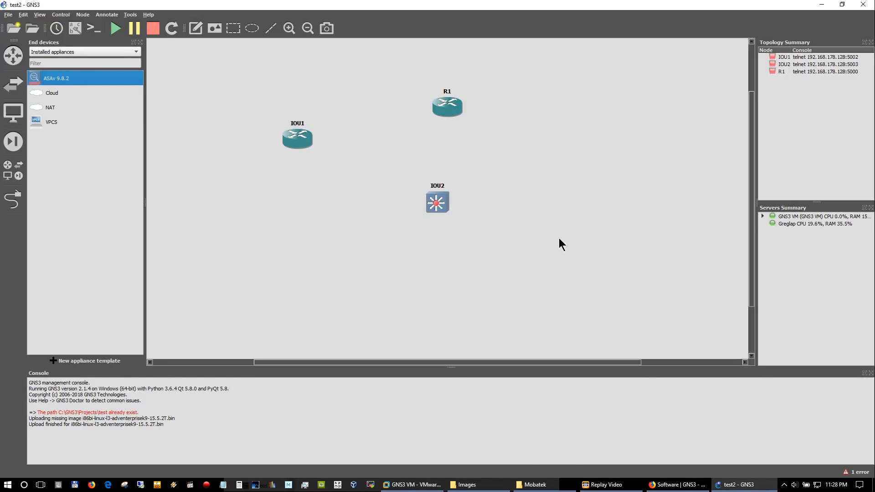
pyautogui.click(577, 212)
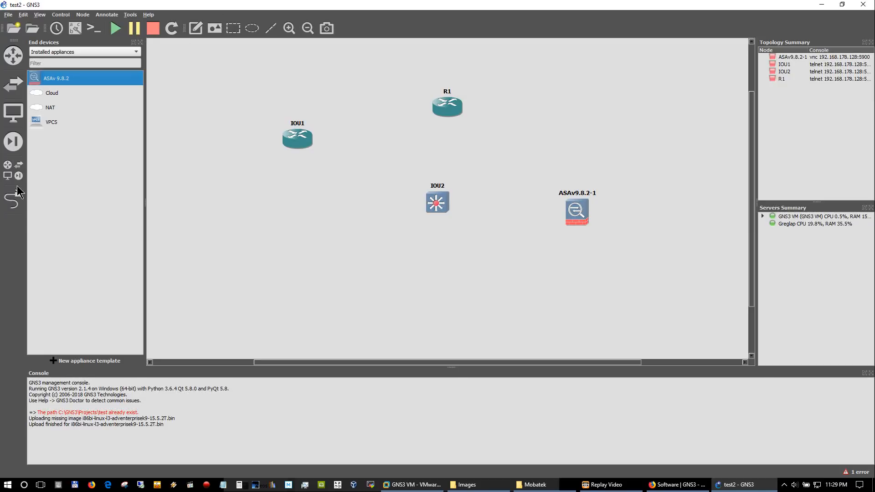
pyautogui.click(20, 169)
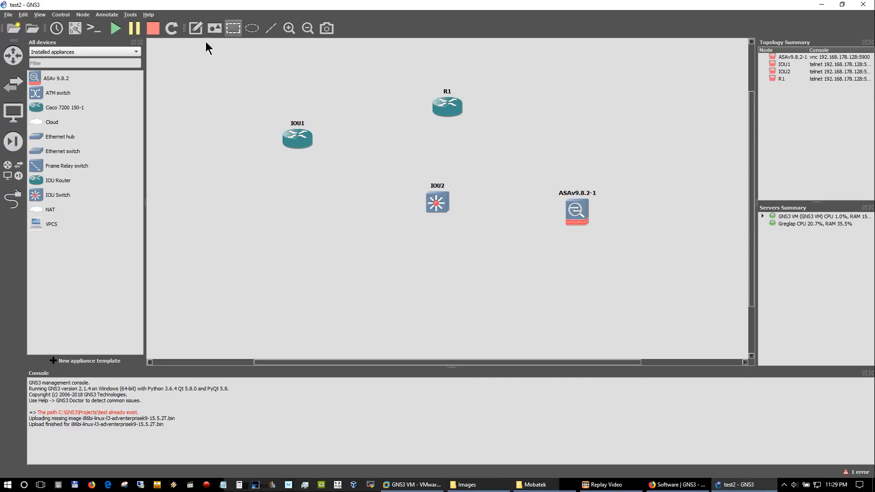
# Browse the full list of installed and available appliances, and limit the device list to installed appliances again.
pyautogui.click(86, 52)
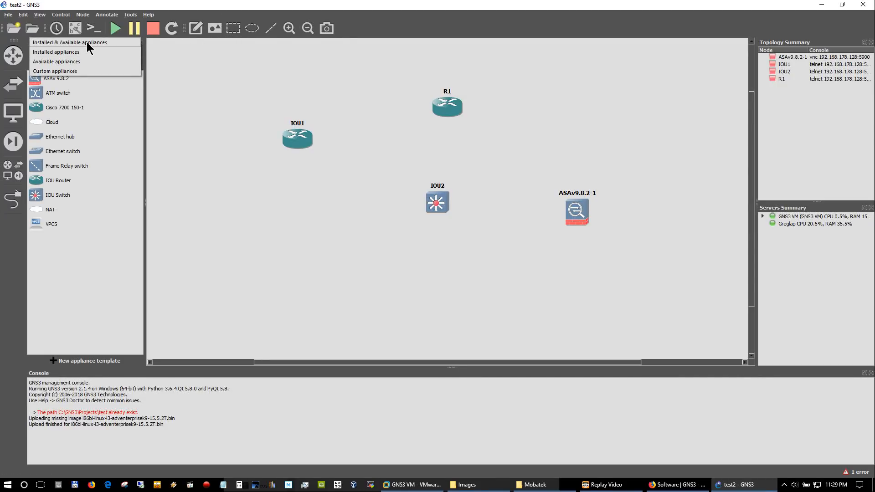
pyautogui.click(87, 42)
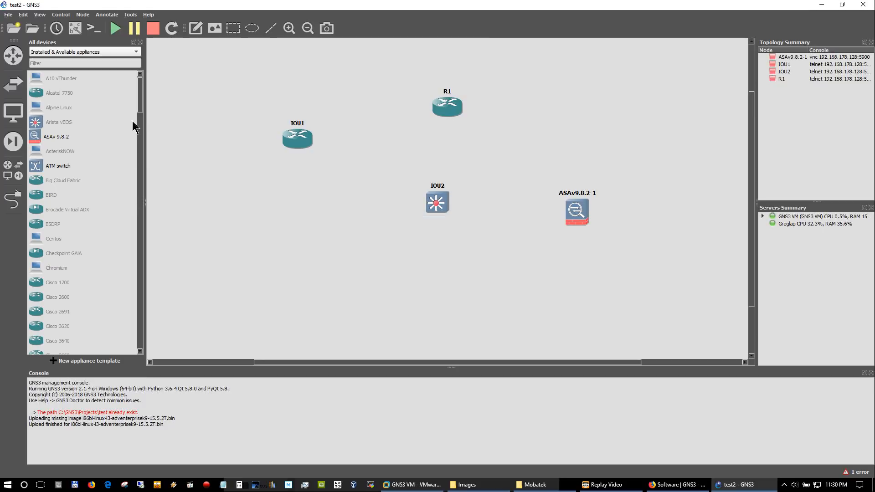
pyautogui.moveTo(141, 109); pyautogui.dragTo(118, 355)
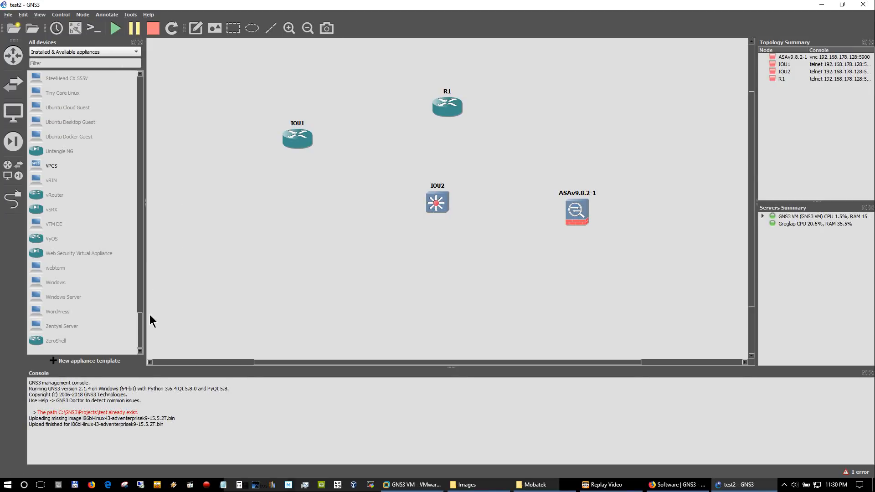
pyautogui.moveTo(142, 334); pyautogui.dragTo(144, 61)
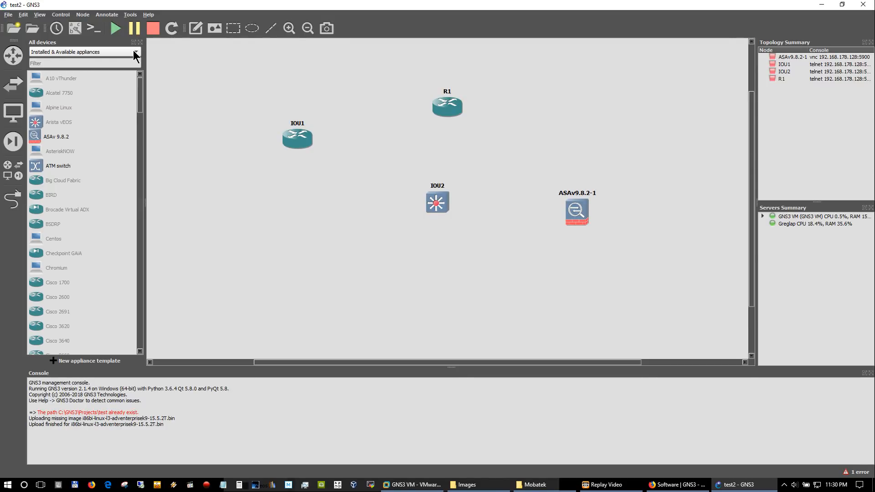
pyautogui.click(133, 50)
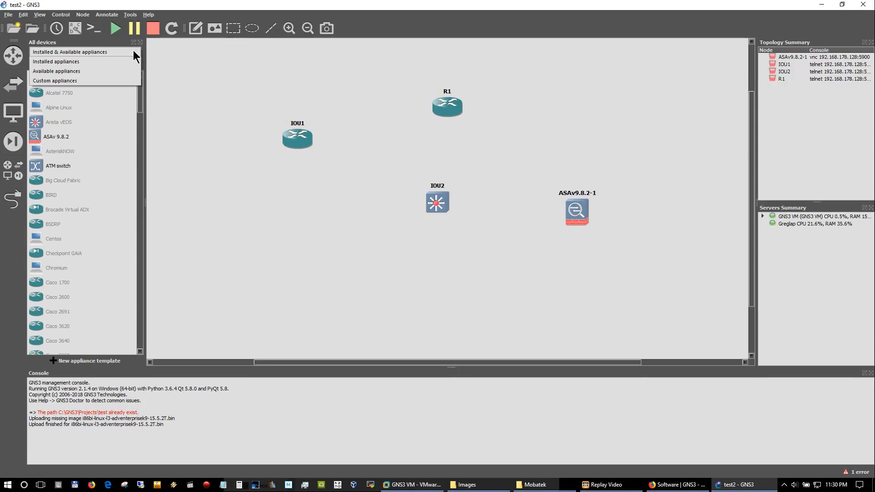
pyautogui.click(133, 50)
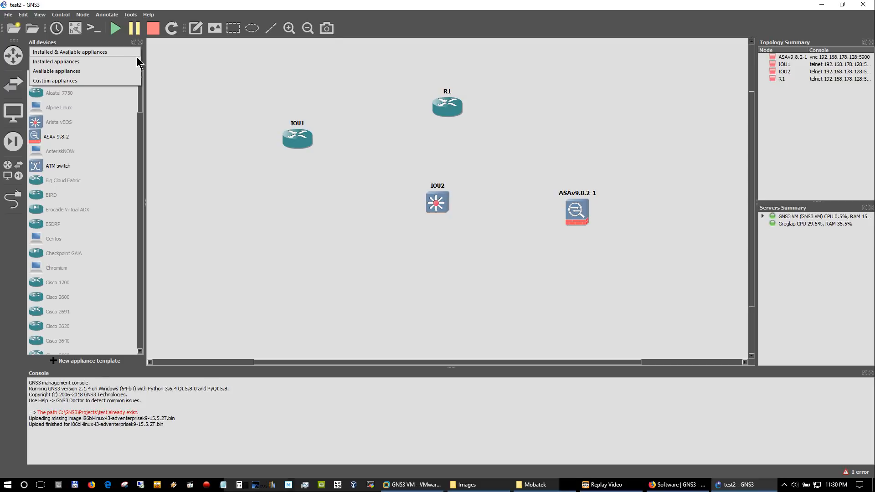
pyautogui.click(117, 62)
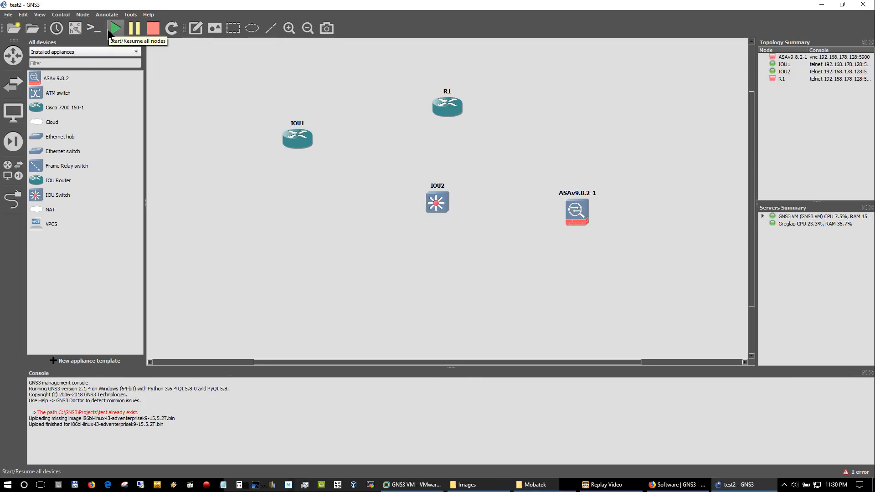
# Start all nodes in the topology and open the consoles to all devices.
pyautogui.click(109, 33)
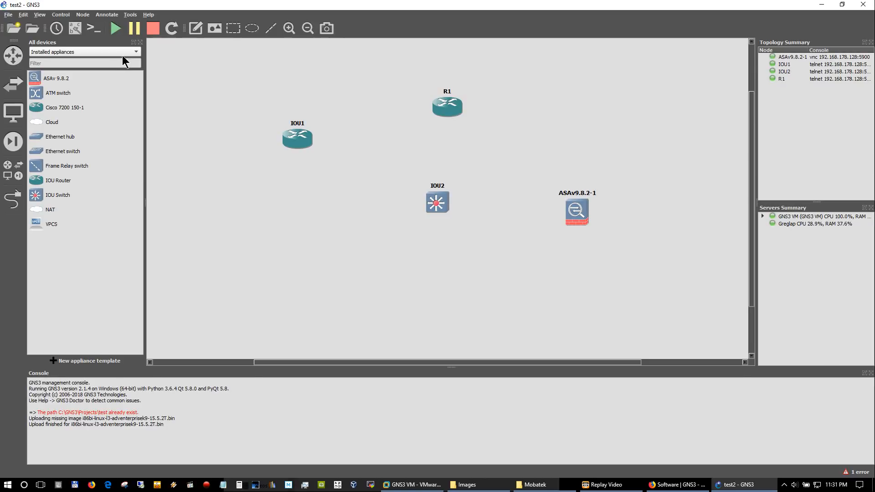
pyautogui.click(98, 32)
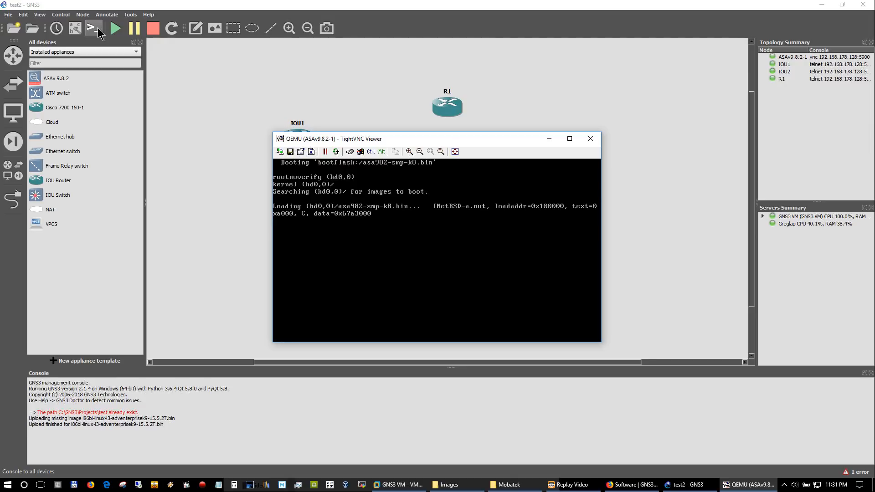
pyautogui.click(98, 29)
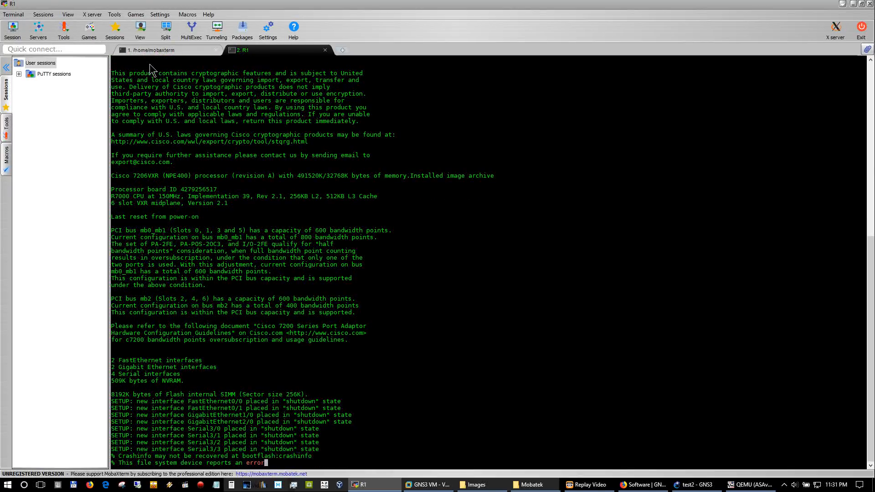
# Check the boot output in the IOU1, R1 and ASAv consoles, and minimize the ASAv console.
pyautogui.click(196, 49)
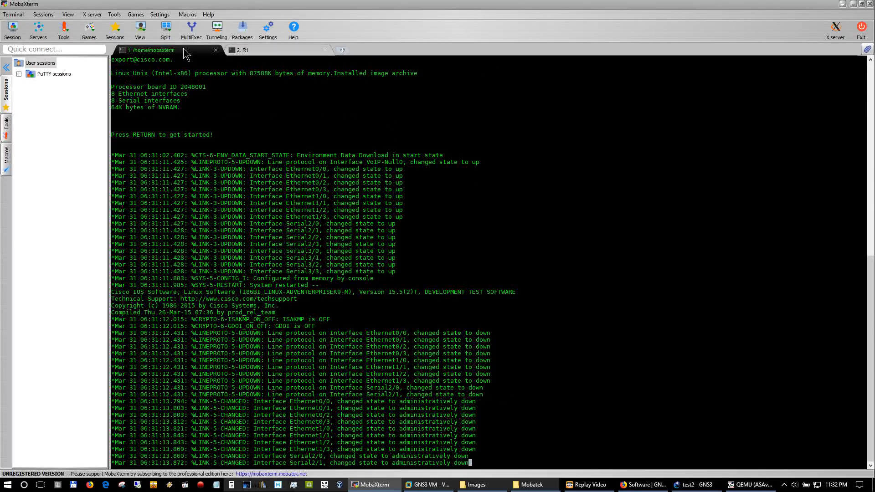
pyautogui.press('Return')
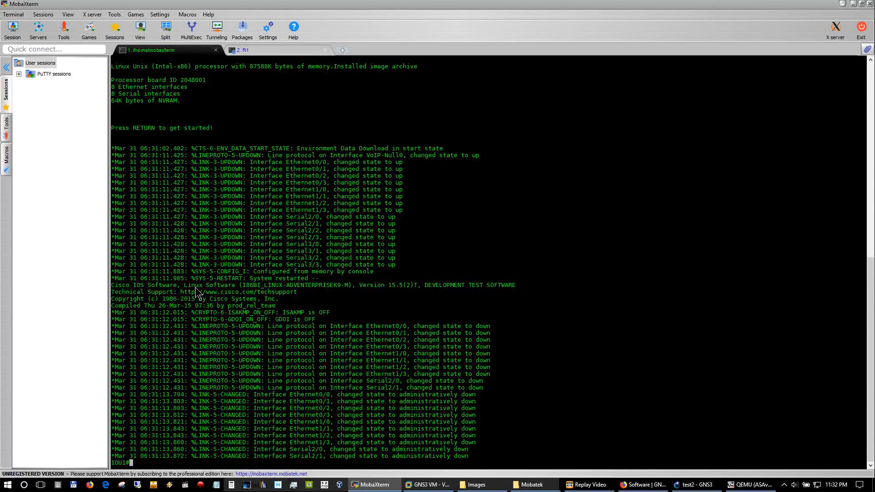
pyautogui.click(236, 51)
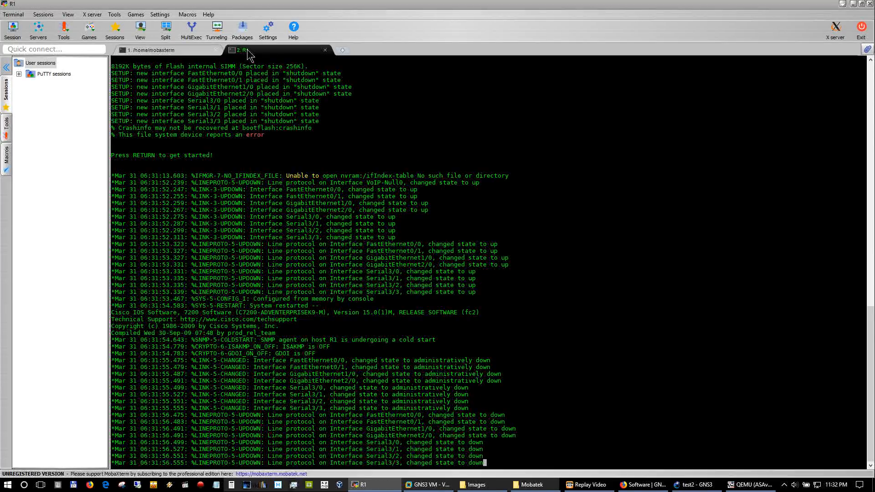
pyautogui.click(203, 51)
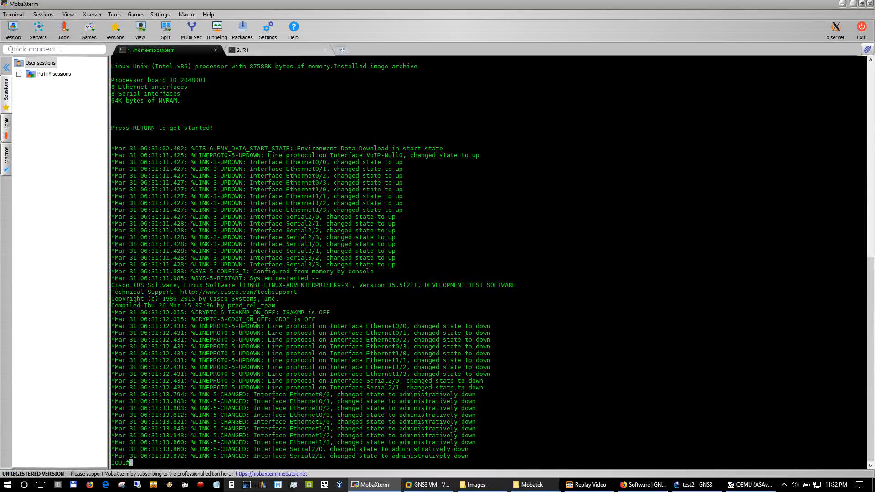
pyautogui.click(752, 485)
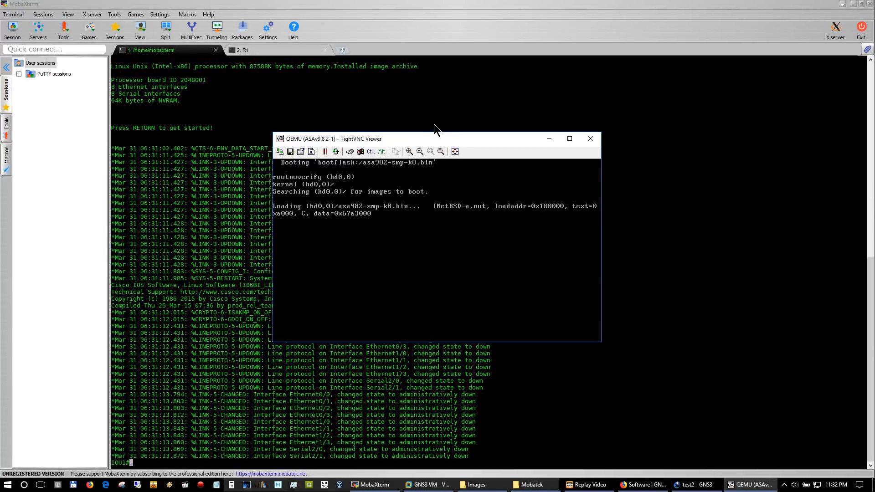
pyautogui.click(554, 140)
pyautogui.moveTo(553, 490)
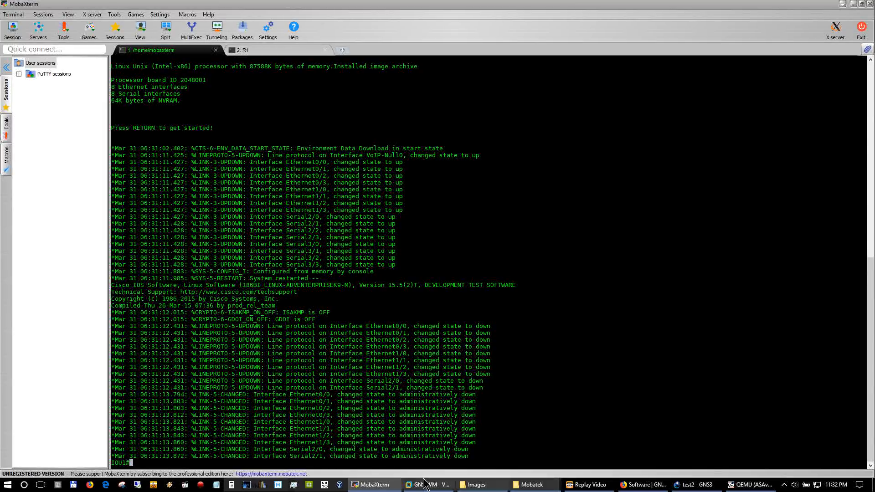
# Switch back to GNS3, open the console of the IOU2 switch and bring up its command prompt.
pyautogui.click(693, 483)
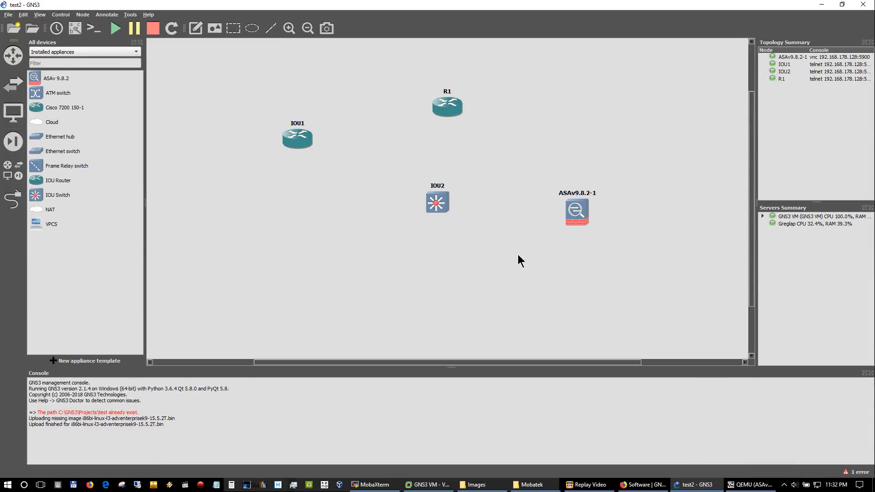
pyautogui.click(438, 202)
pyautogui.doubleClick(438, 203)
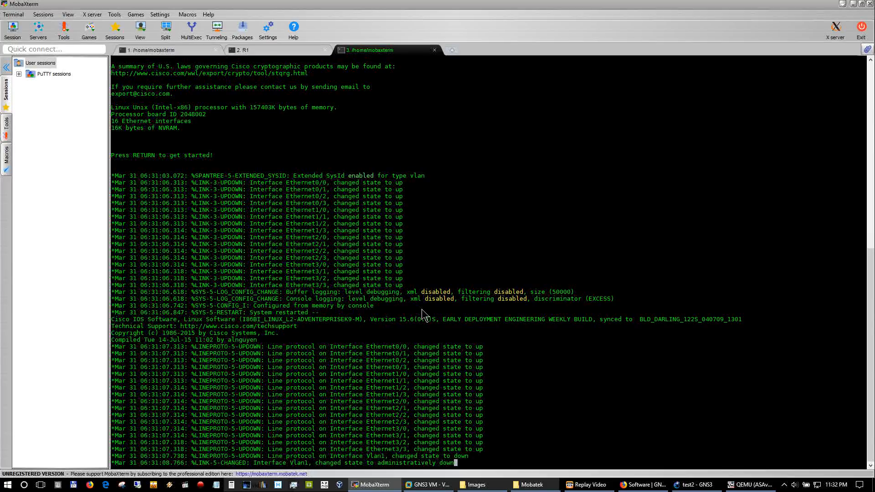
pyautogui.press('Return')
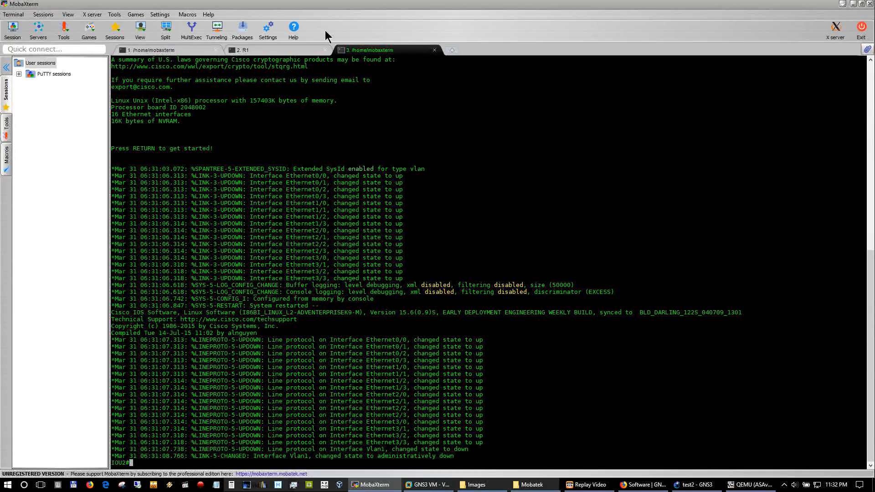
# Move the IOU2 session next to IOU1, show the sessions in 4 terminals mode, and minimize the terminal window.
pyautogui.moveTo(360, 51); pyautogui.dragTo(260, 53)
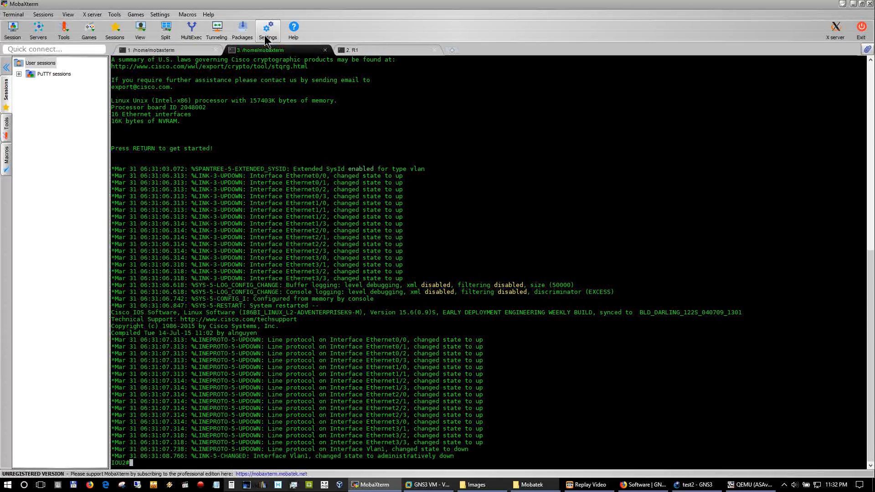
pyautogui.click(165, 33)
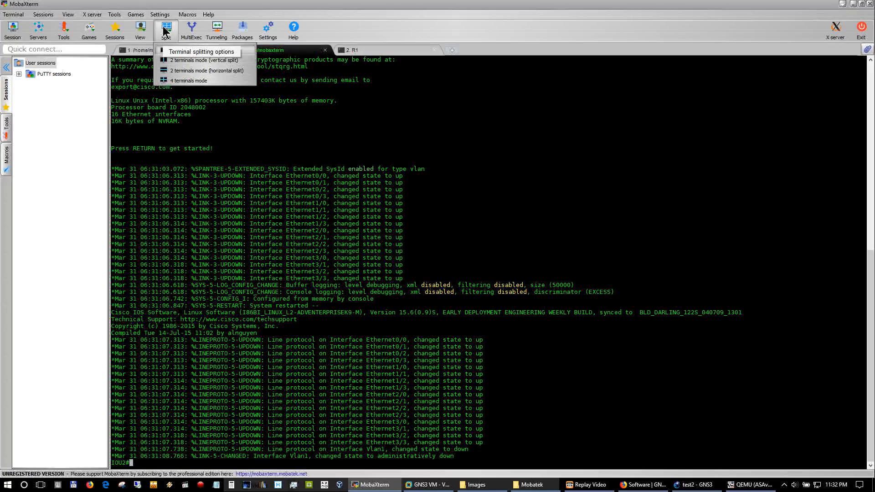
pyautogui.click(196, 82)
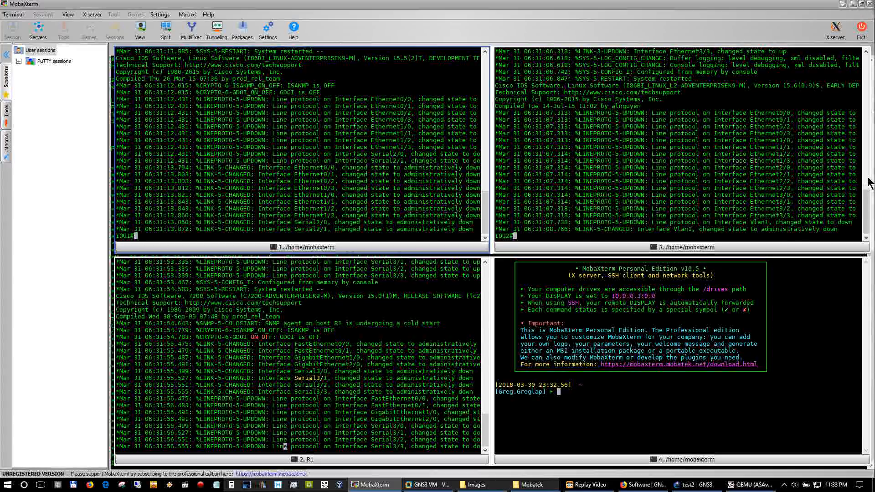
pyautogui.click(853, 3)
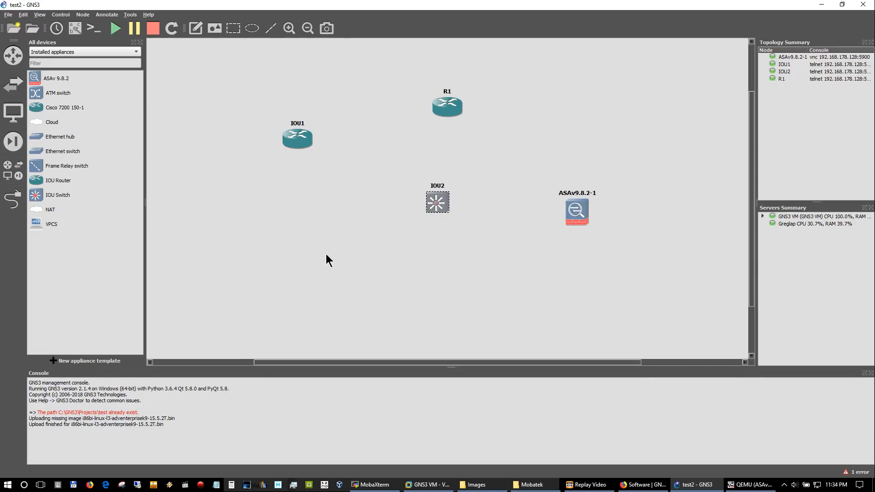
# Link Ethernet0/0 of the IOU1 router to the IOU2 switch.
pyautogui.click(11, 204)
pyautogui.click(300, 141)
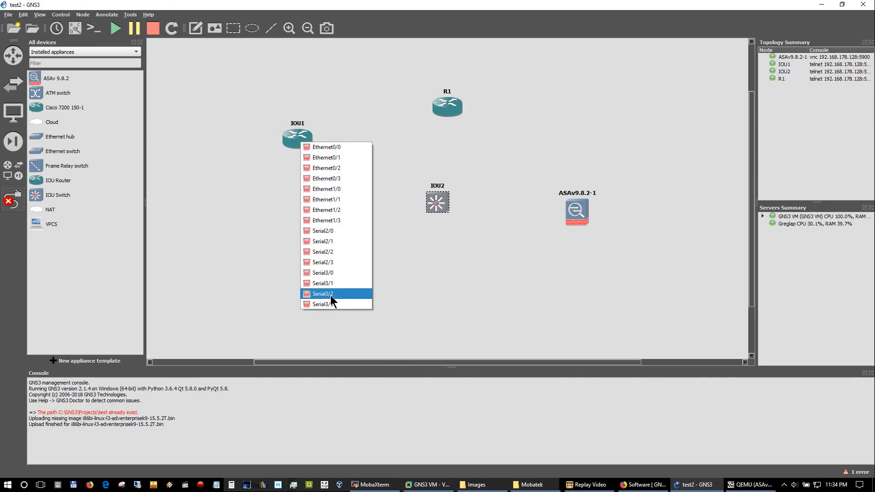
pyautogui.click(337, 151)
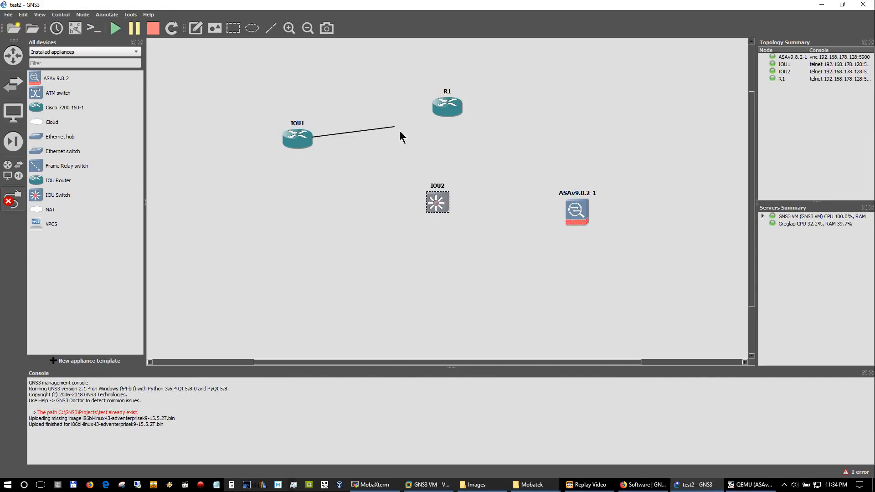
pyautogui.click(432, 202)
pyautogui.click(456, 207)
# Link the IOU2 switch to Ethernet0 of ASAv9.8.2-1 and dismiss the link warning.
pyautogui.click(442, 206)
pyautogui.click(473, 222)
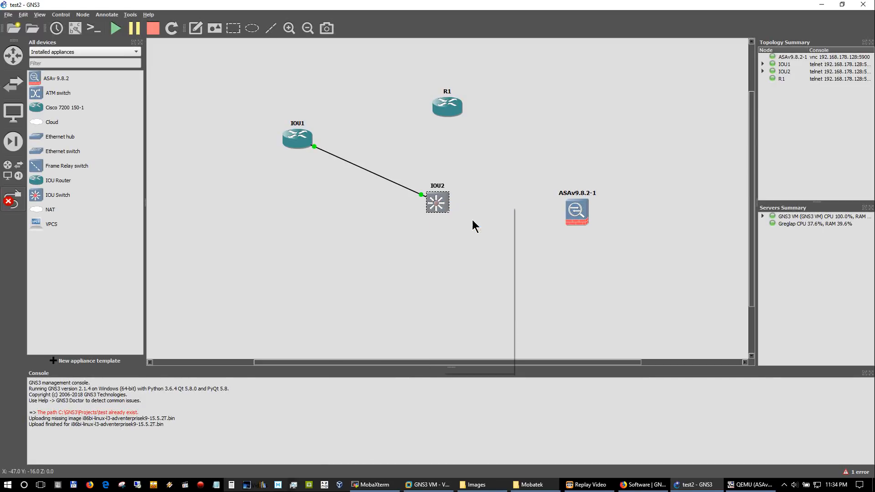
pyautogui.click(586, 218)
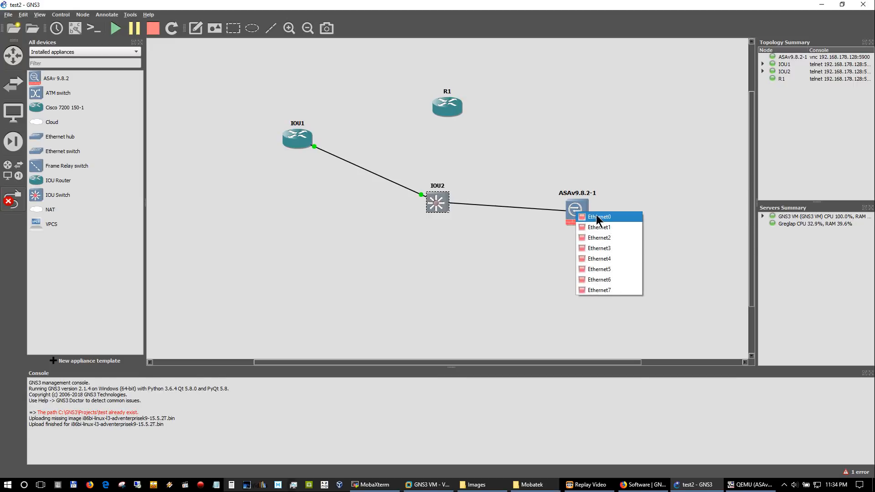
pyautogui.click(596, 217)
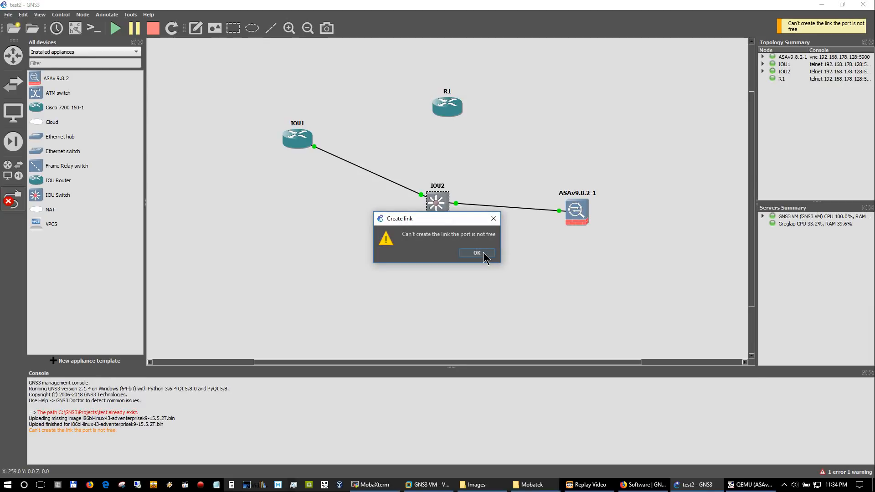
pyautogui.click(482, 253)
# Link FastEthernet0/0 of the R1 router to ASAv9.8.2-1.
pyautogui.click(456, 101)
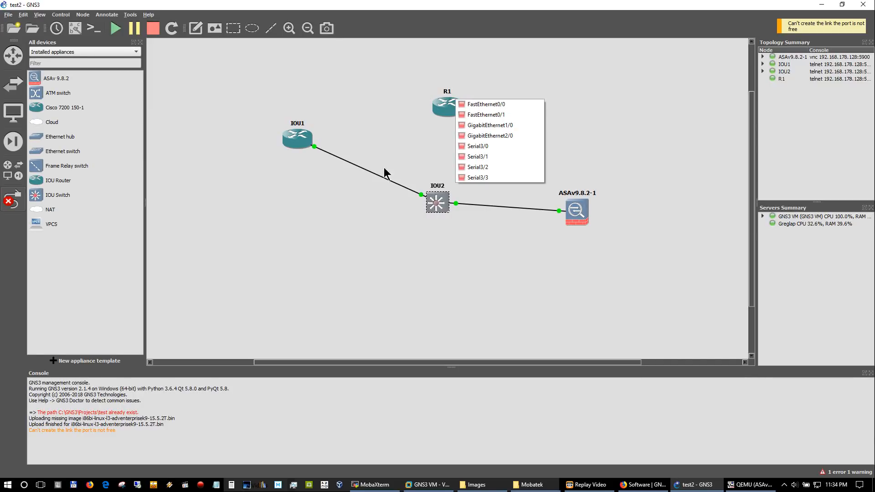
pyautogui.click(480, 104)
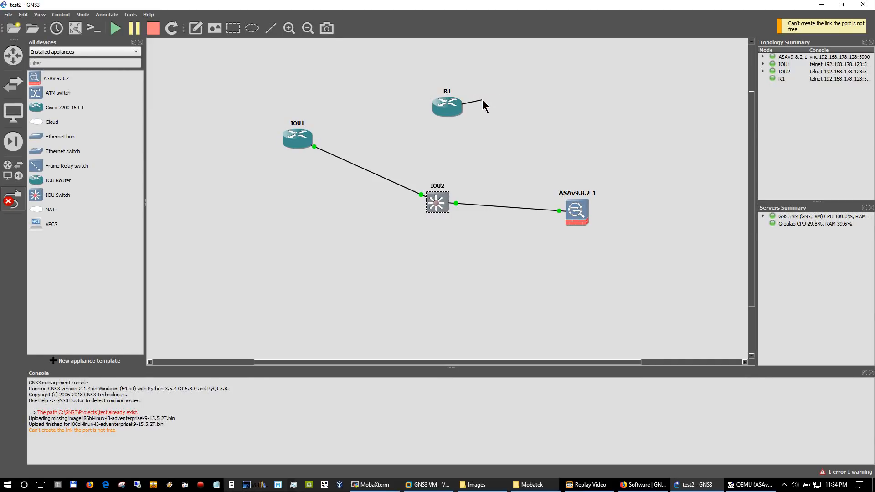
pyautogui.click(594, 211)
pyautogui.click(609, 221)
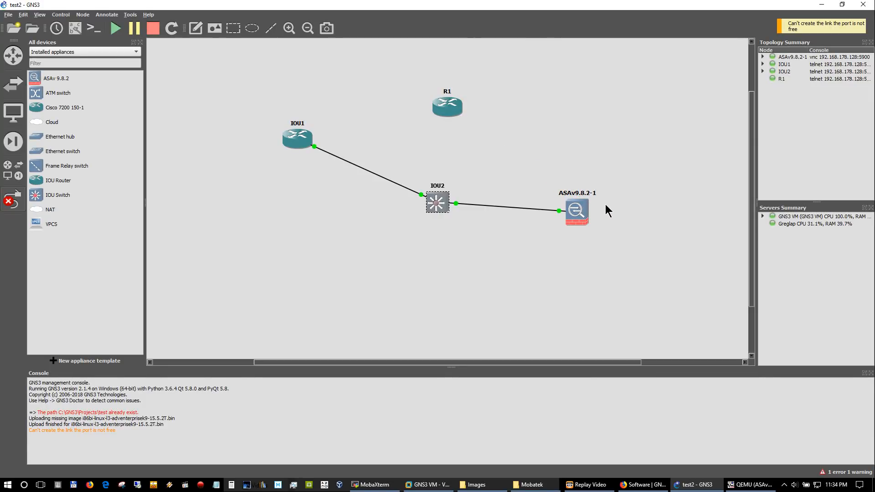